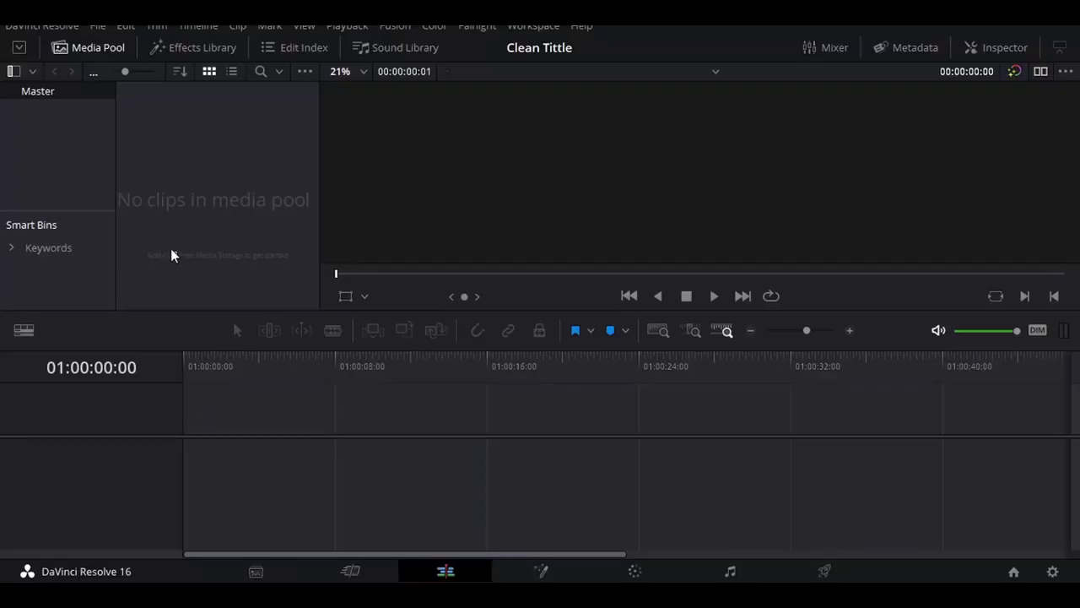
# - Set the Clean Tittle project's timeline and playback frame rates to 30 fps and save the settings
pyautogui.rightClick(170, 255)
pyautogui.click(1052, 571)
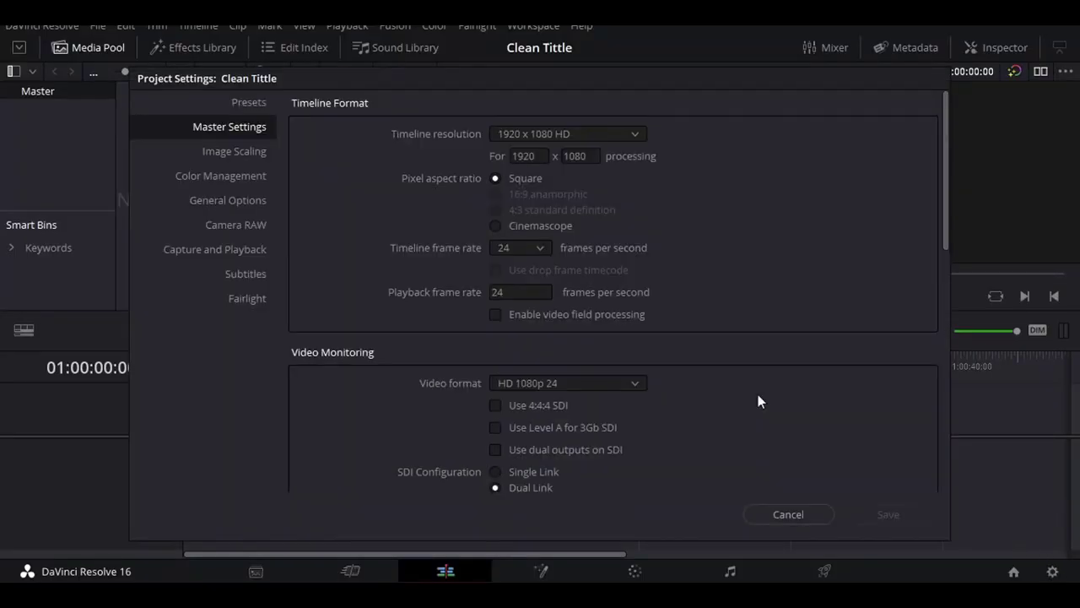
pyautogui.click(521, 247)
pyautogui.click(540, 359)
pyautogui.write('30')
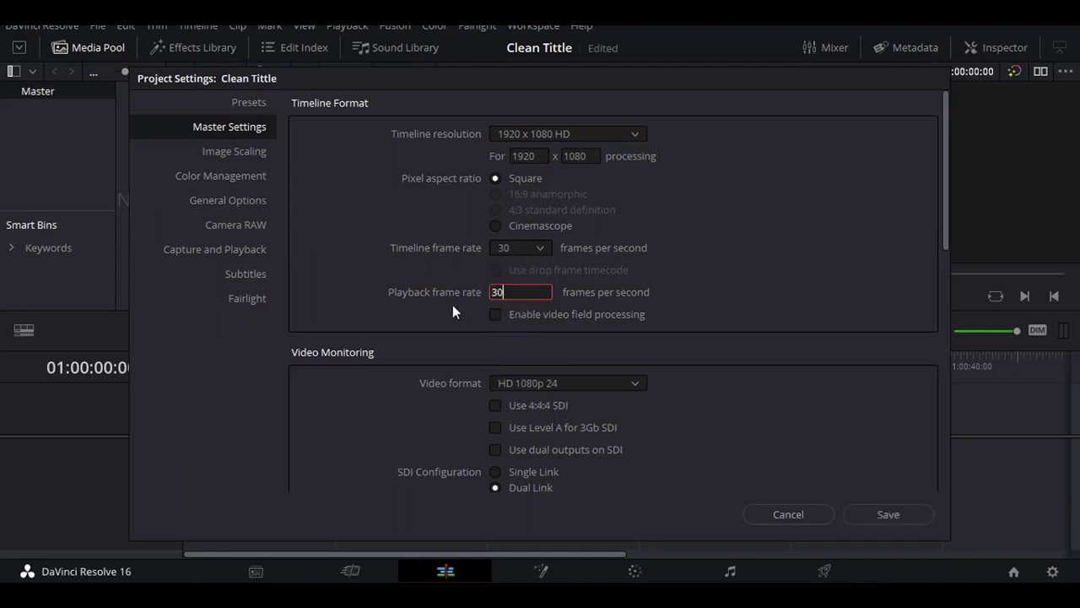
pyautogui.scroll(-4, 606, 457)
pyautogui.scroll(-3, 531, 463)
pyautogui.scroll(-2, 553, 395)
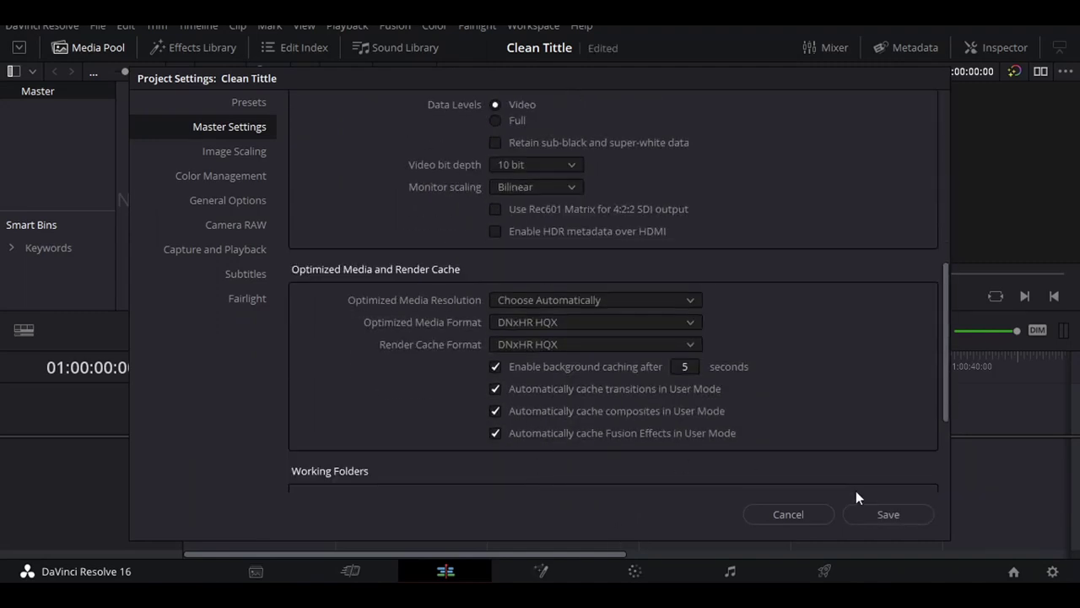
pyautogui.click(878, 514)
# - Start a new Fusion Composition clip with a duration of 00:00:04:00
pyautogui.rightClick(155, 192)
pyautogui.click(380, 257)
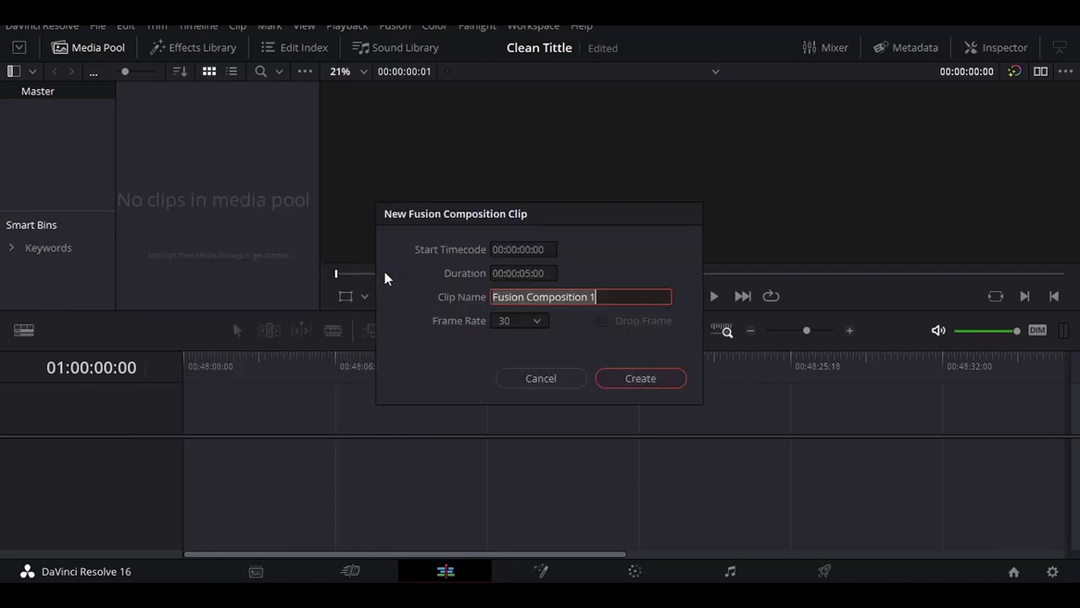
pyautogui.click(527, 273)
pyautogui.click(533, 275)
pyautogui.write('4')
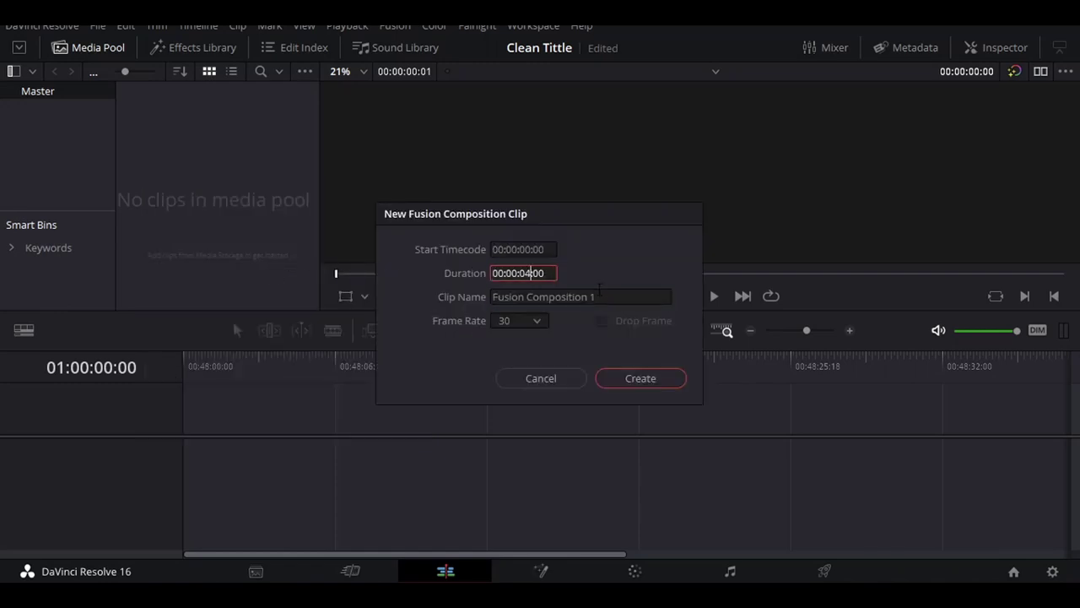
pyautogui.click(568, 297)
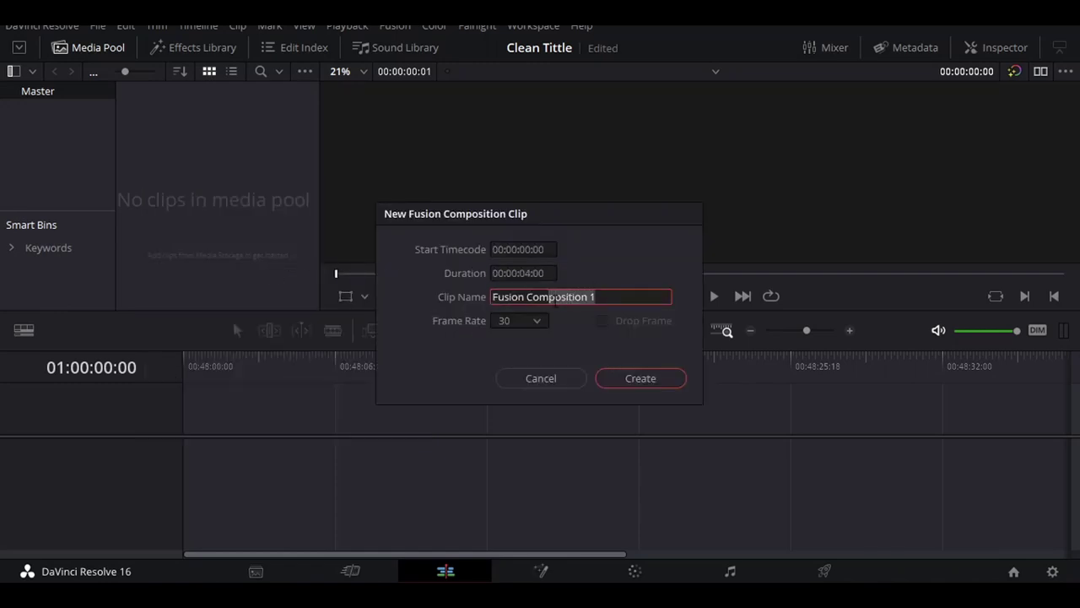
# - Name the clip Fusion Comp, create it, and place it on V1 of a new timeline
pyautogui.press('BackSpace')
pyautogui.click(646, 379)
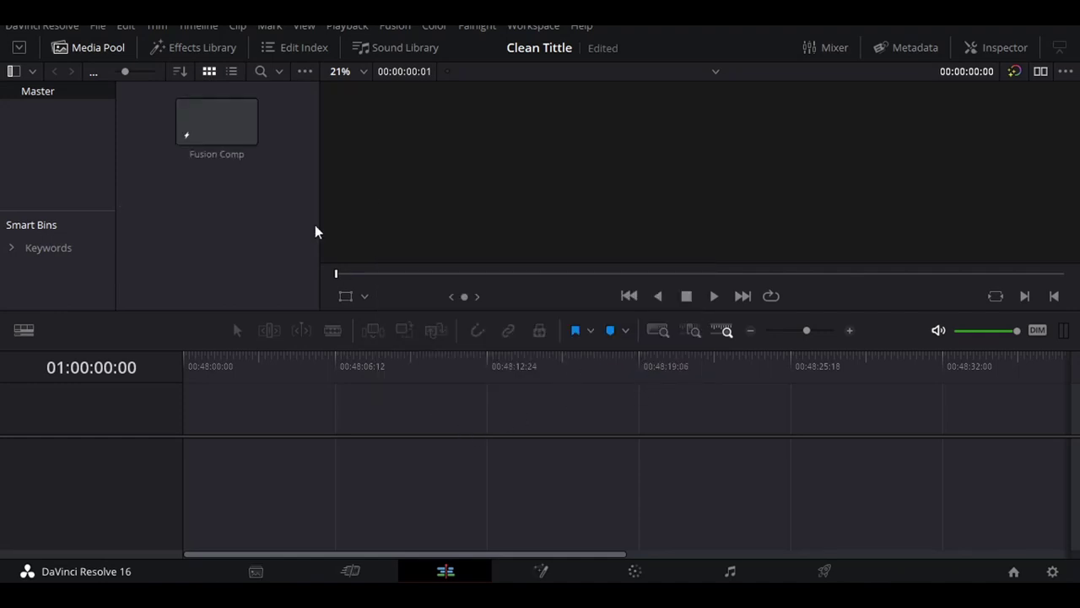
pyautogui.moveTo(217, 122)
pyautogui.mouseDown()
pyautogui.moveTo(241, 404)
pyautogui.moveTo(177, 462)
pyautogui.mouseUp()
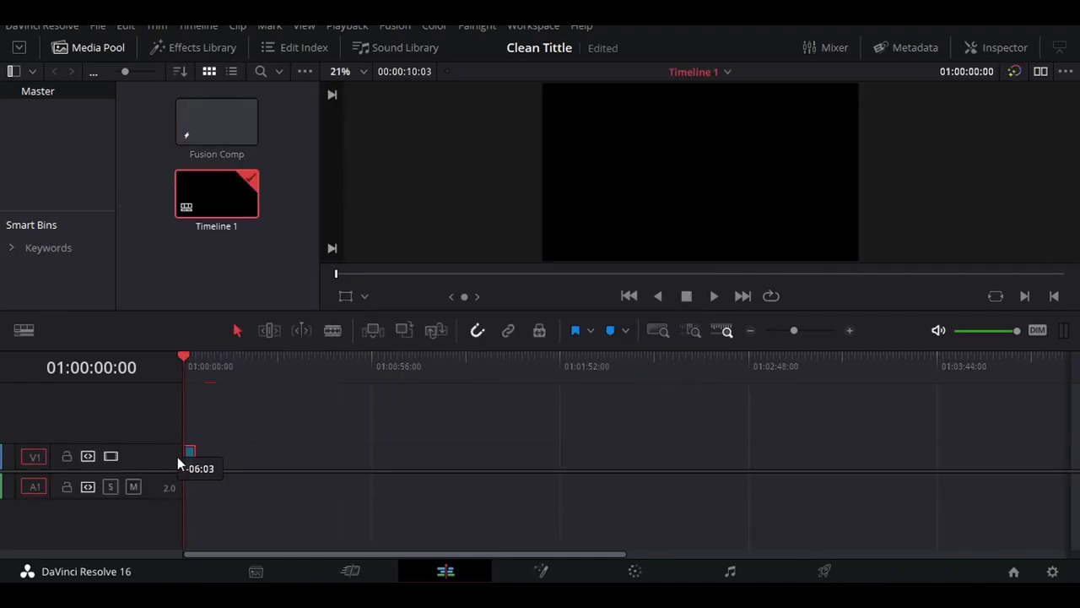
pyautogui.click(541, 571)
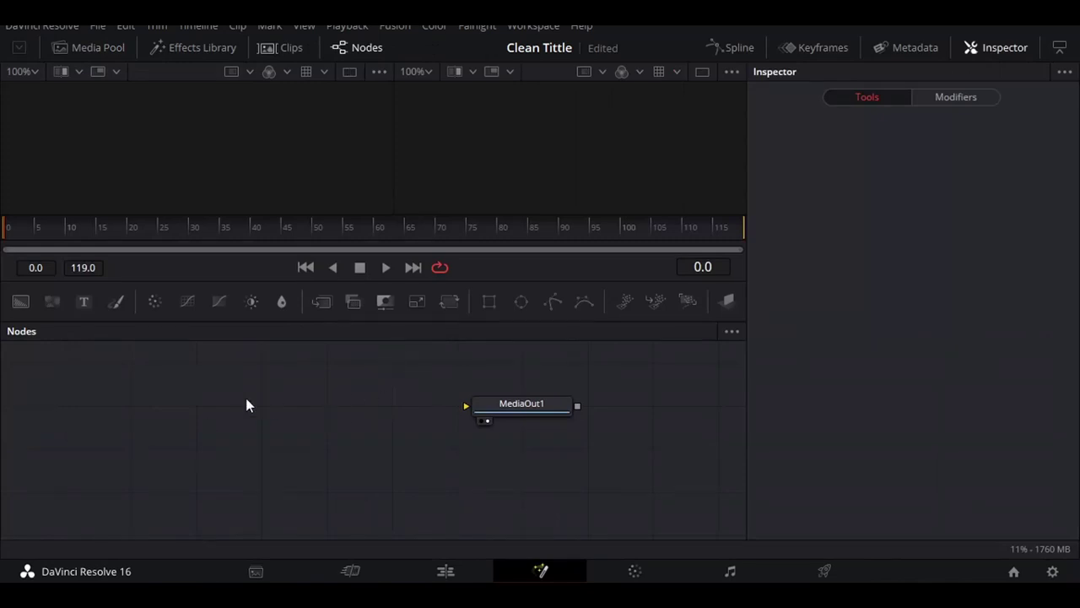
# - Line the nodes up to the grid and switch to a single viewer
pyautogui.rightClick(245, 405)
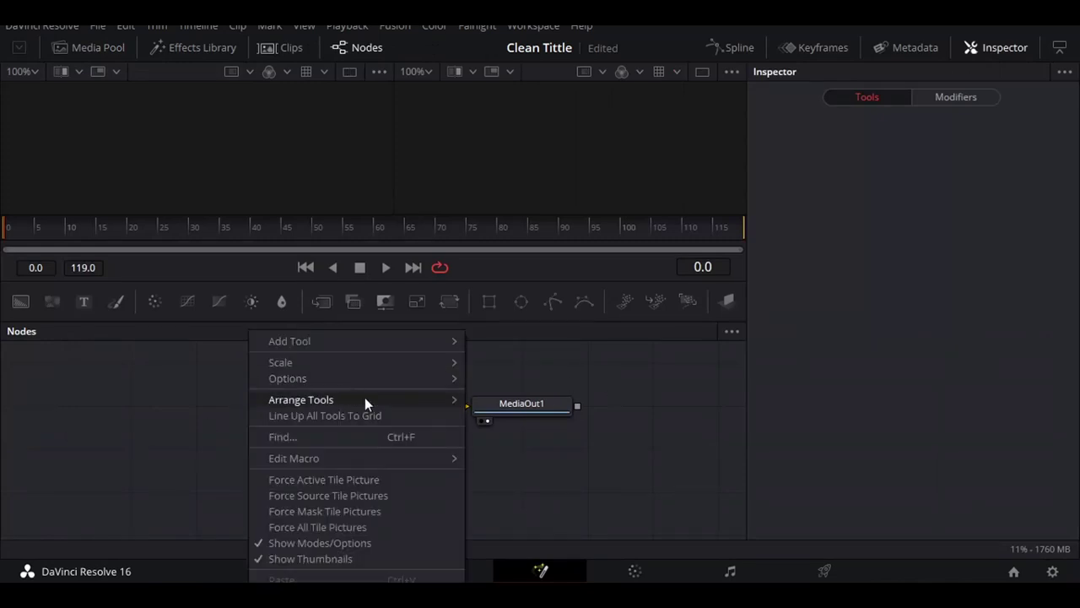
pyautogui.moveTo(364, 397)
pyautogui.click(511, 400)
pyautogui.click(544, 408)
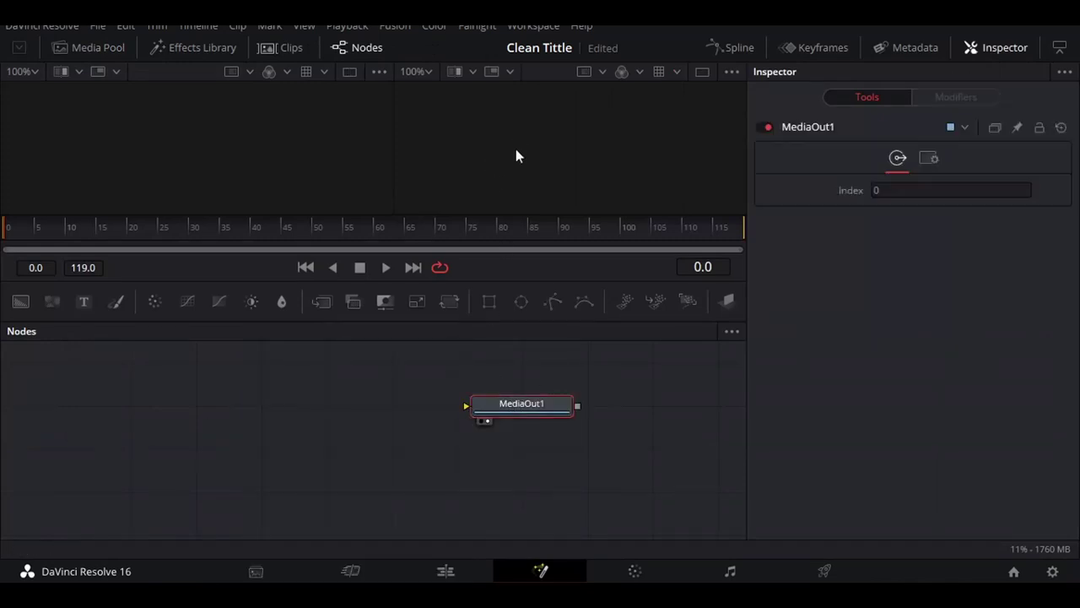
pyautogui.click(701, 75)
# - Add a Background node, show Background1 in the viewer, and turn on Show Guides
pyautogui.rightClick(458, 169)
pyautogui.click(287, 413)
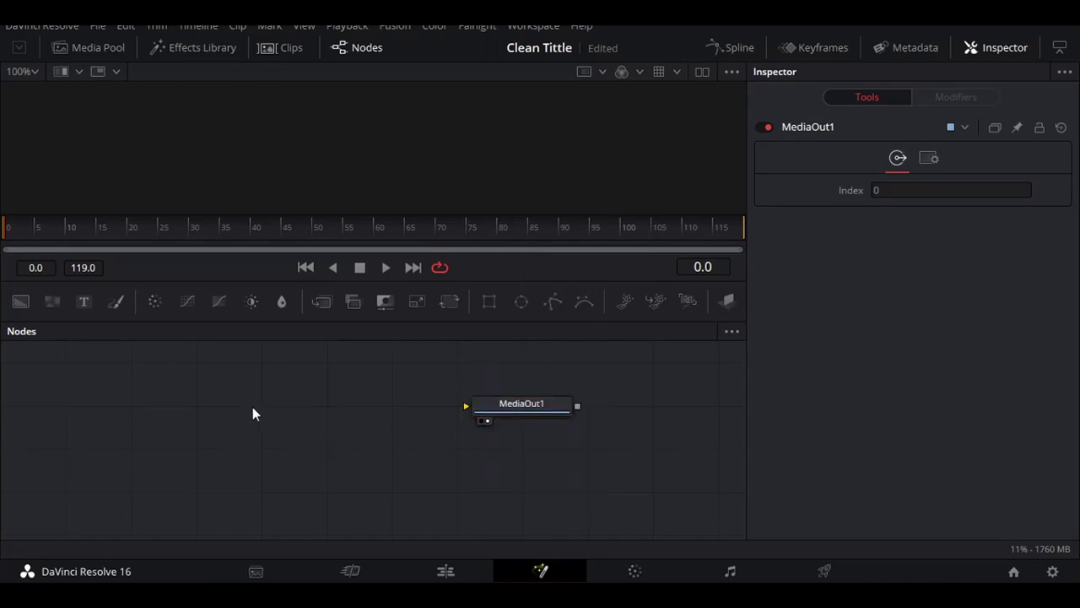
pyautogui.click(21, 301)
pyautogui.click(221, 420)
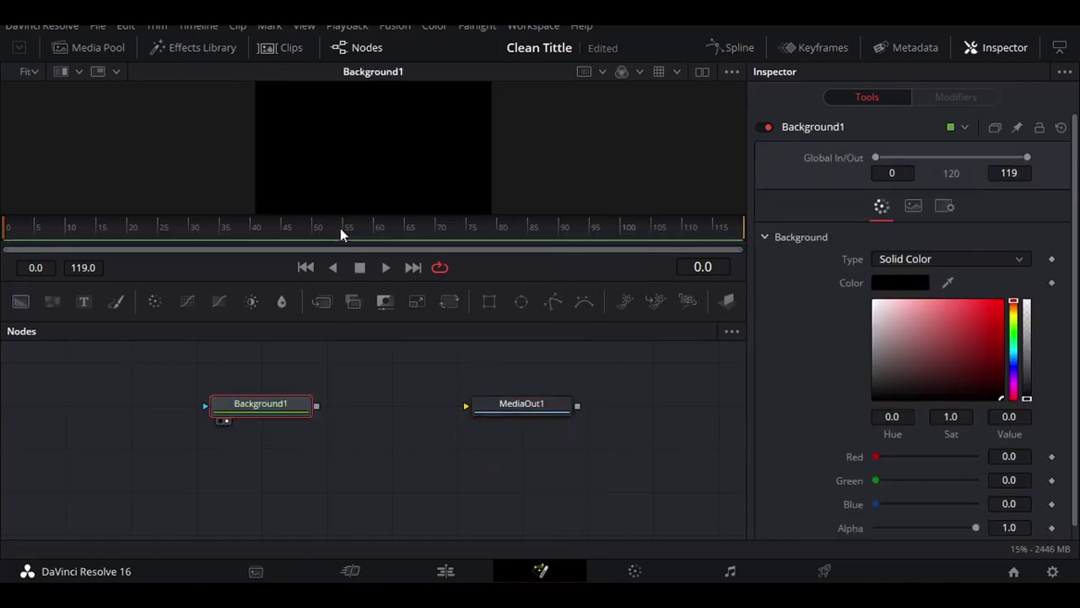
pyautogui.rightClick(370, 135)
pyautogui.moveTo(438, 168)
pyautogui.click(583, 174)
# - Add a Paint node through the tool search and connect Background1 into Paint1
pyautogui.moveTo(267, 417); pyautogui.dragTo(201, 460)
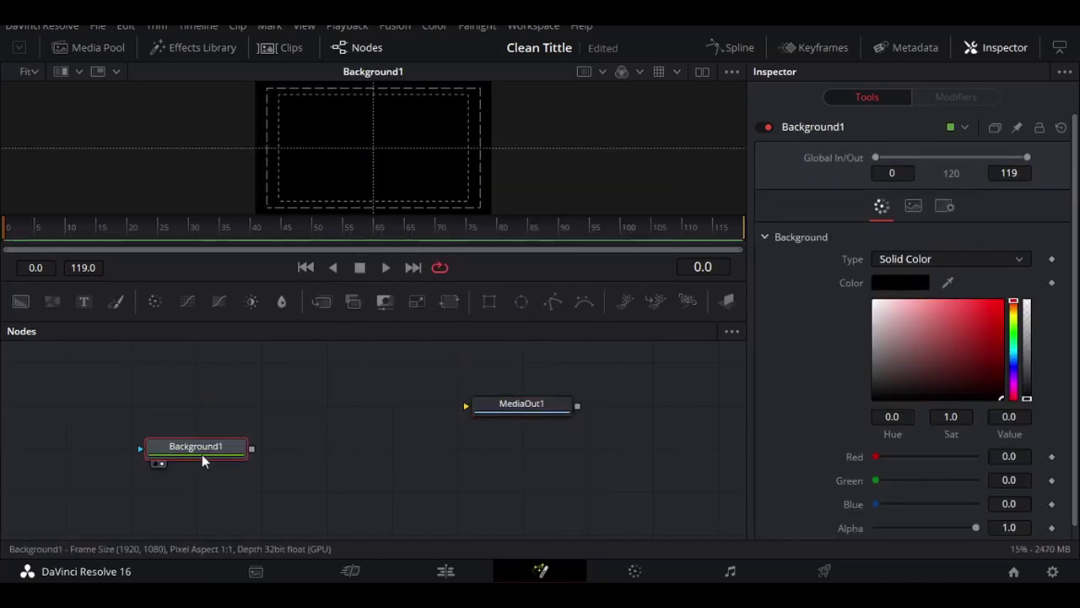
pyautogui.click(357, 472)
pyautogui.hotkey('shift', 'space')
pyautogui.write('pai')
pyautogui.press('Return')
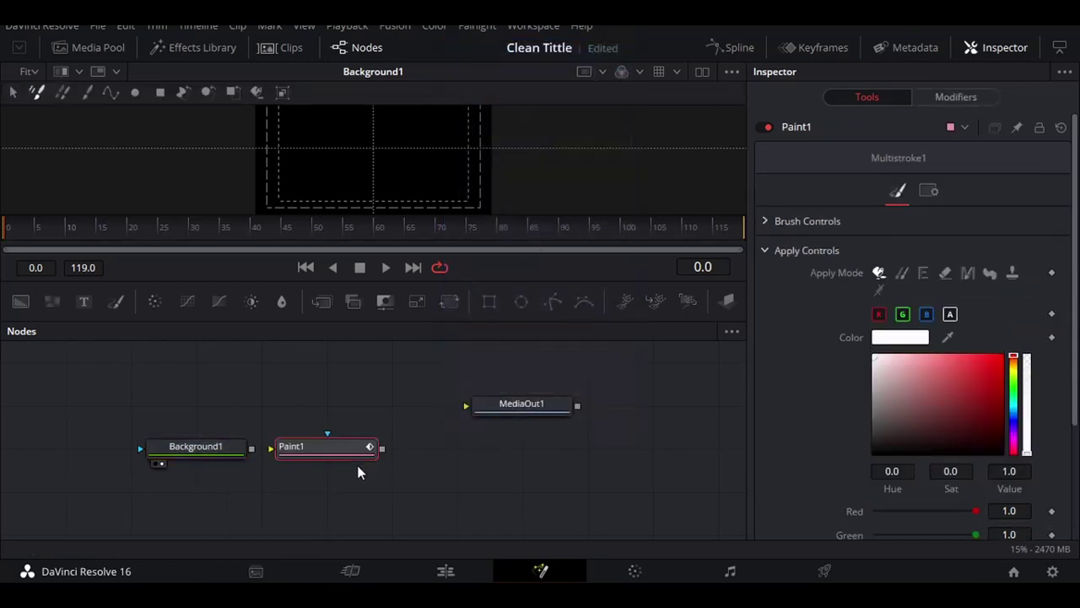
pyautogui.moveTo(250, 449); pyautogui.dragTo(304, 451)
pyautogui.click(233, 408)
# - Add a Text+ node and set its font to Airstrike
pyautogui.click(83, 301)
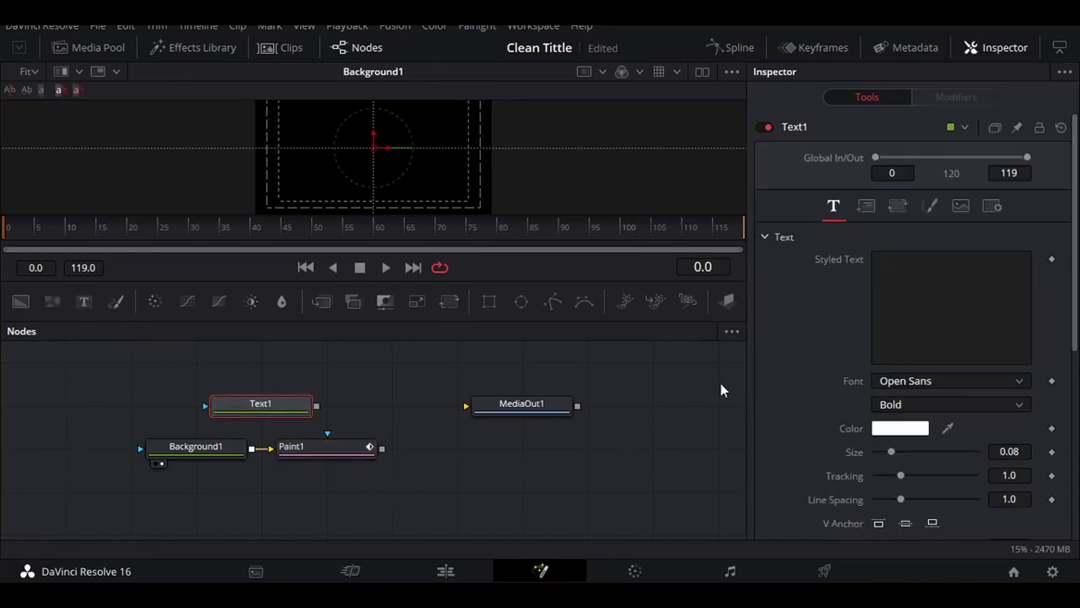
pyautogui.click(979, 331)
pyautogui.click(986, 388)
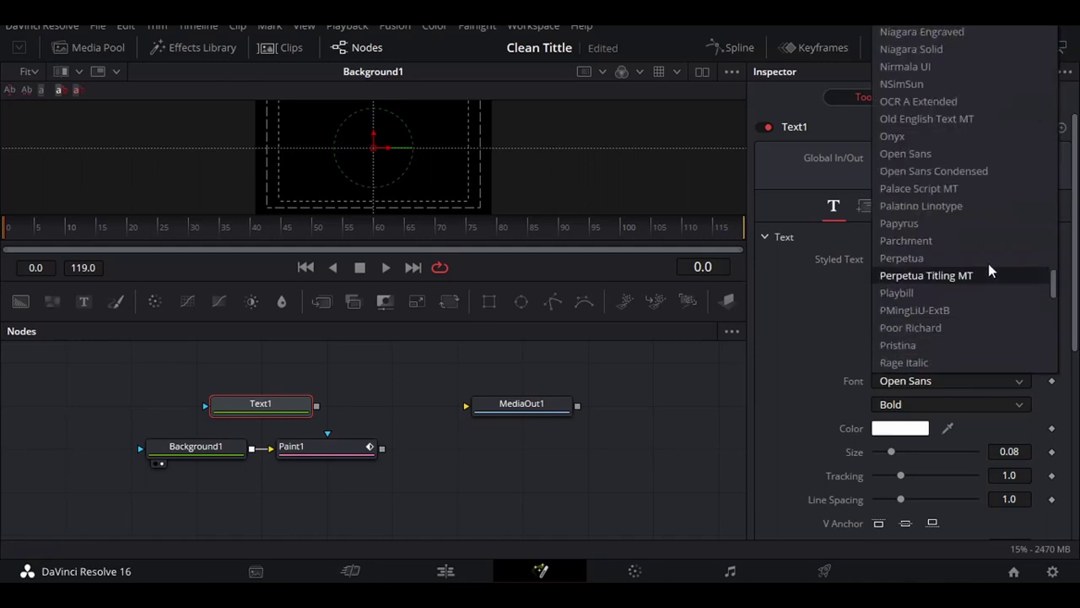
pyautogui.moveTo(1055, 273); pyautogui.dragTo(1069, 29)
pyautogui.click(945, 34)
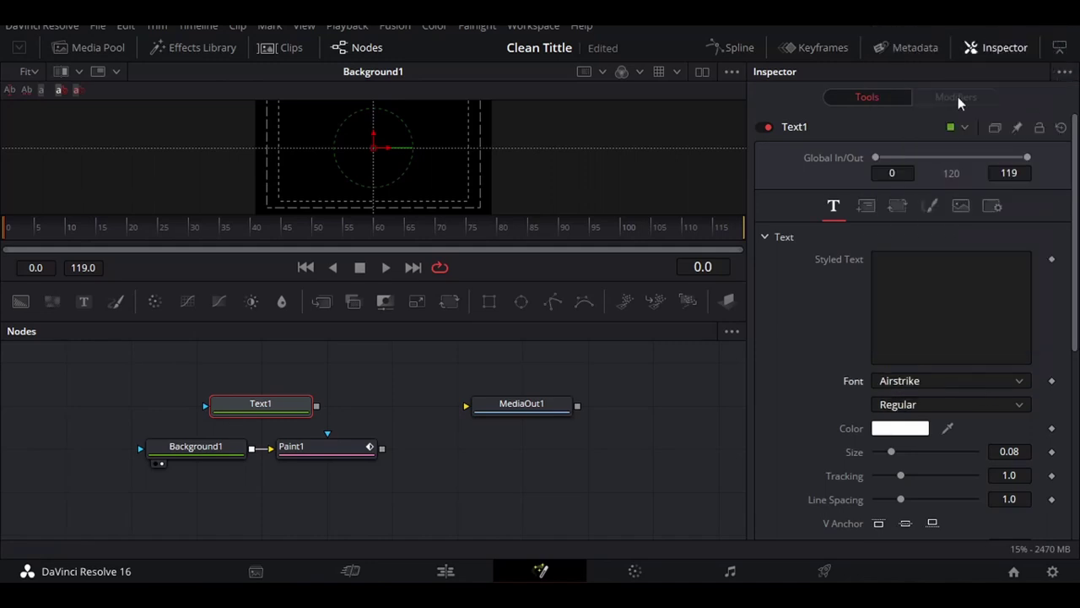
# - Enter DOORMAN as Text1's styled text, view it, and place it above Background1
pyautogui.click(928, 286)
pyautogui.write('DOORMAN')
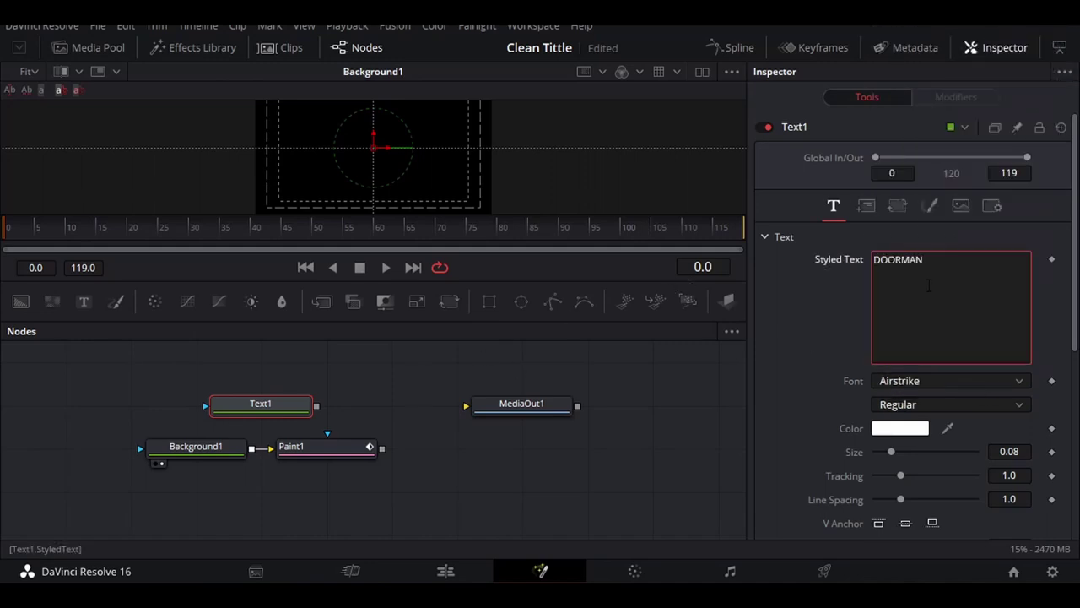
pyautogui.click(223, 420)
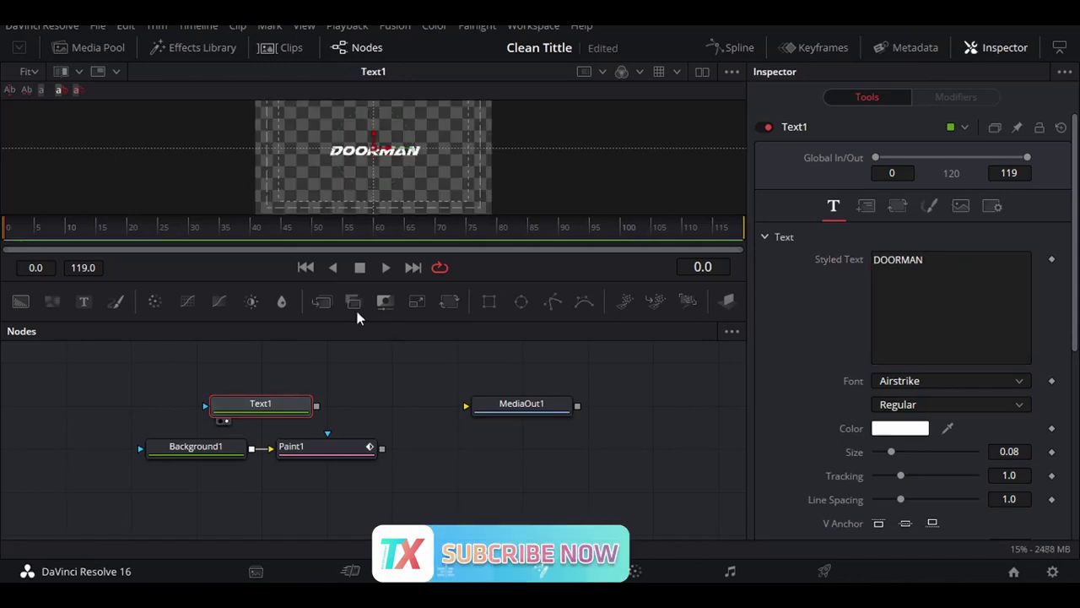
pyautogui.moveTo(241, 405); pyautogui.dragTo(177, 405)
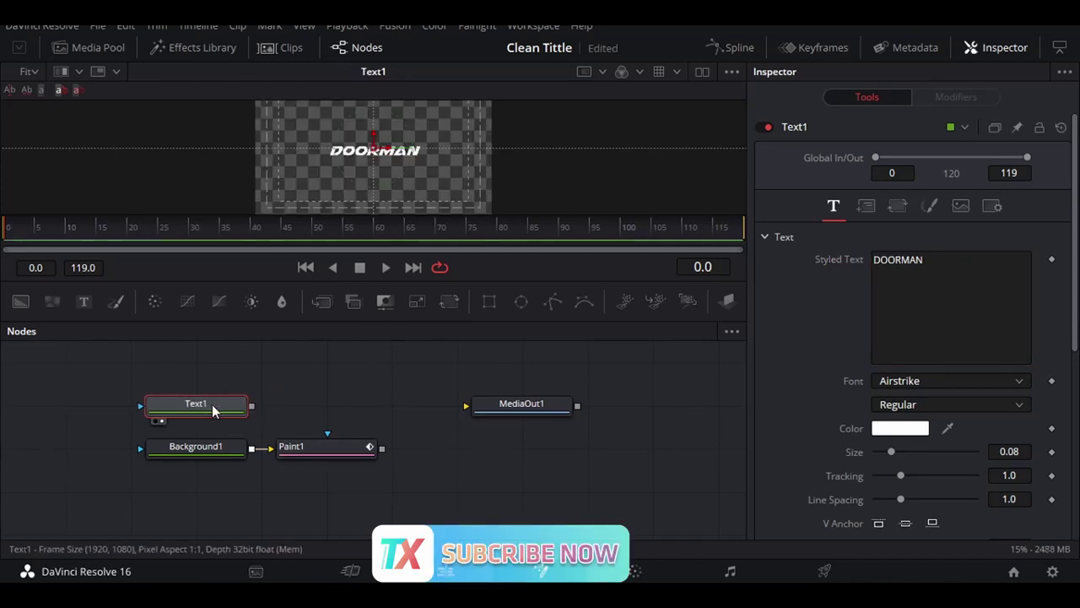
# - Draw a rectangle stroke with the Paint1 node in the viewer
pyautogui.click(310, 449)
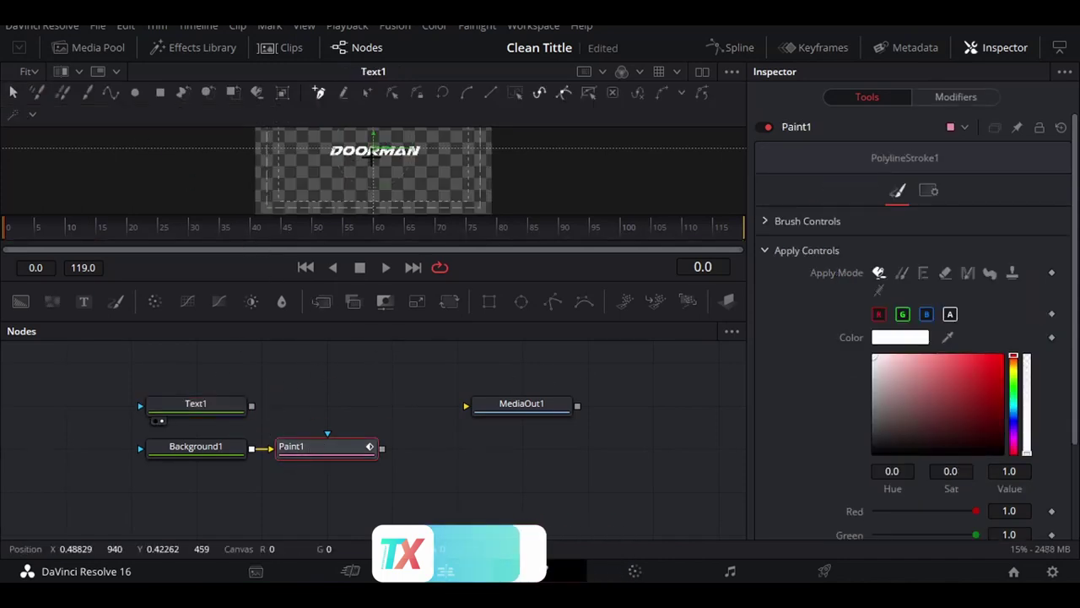
pyautogui.rightClick(375, 152)
pyautogui.moveTo(496, 419)
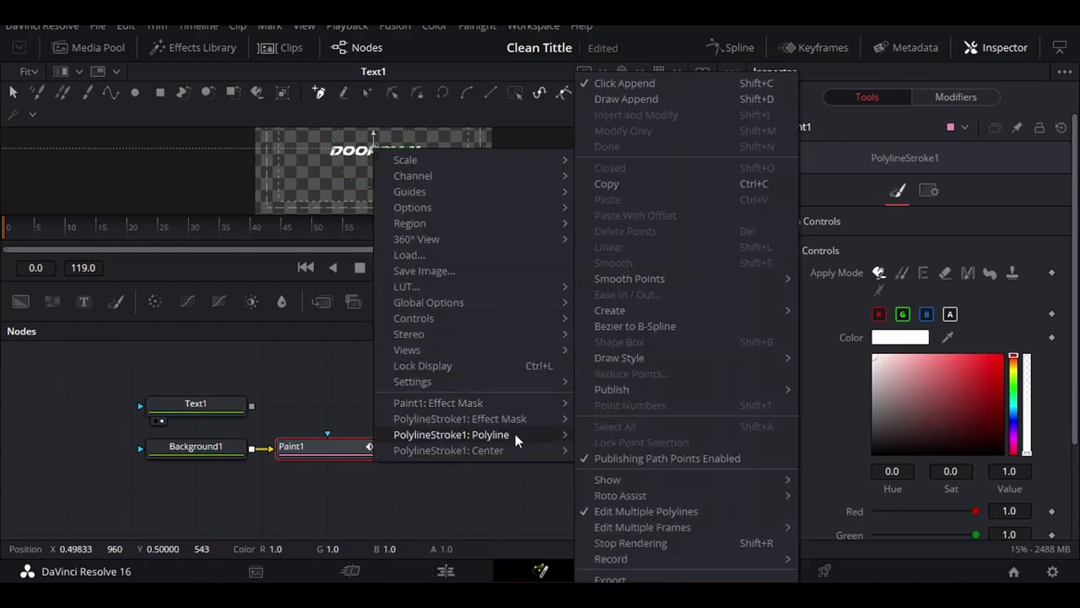
pyautogui.moveTo(628, 311)
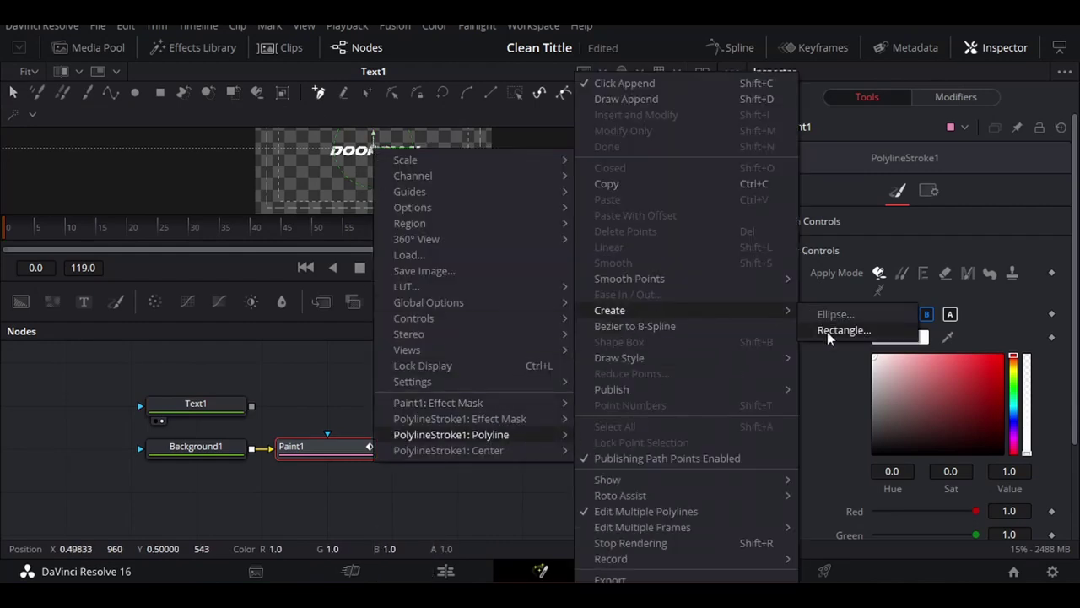
pyautogui.click(827, 332)
pyautogui.click(216, 352)
# - Enlarge the viewer and move all points of the rectangle stroke around DOORMAN
pyautogui.moveTo(394, 319); pyautogui.dragTo(394, 398)
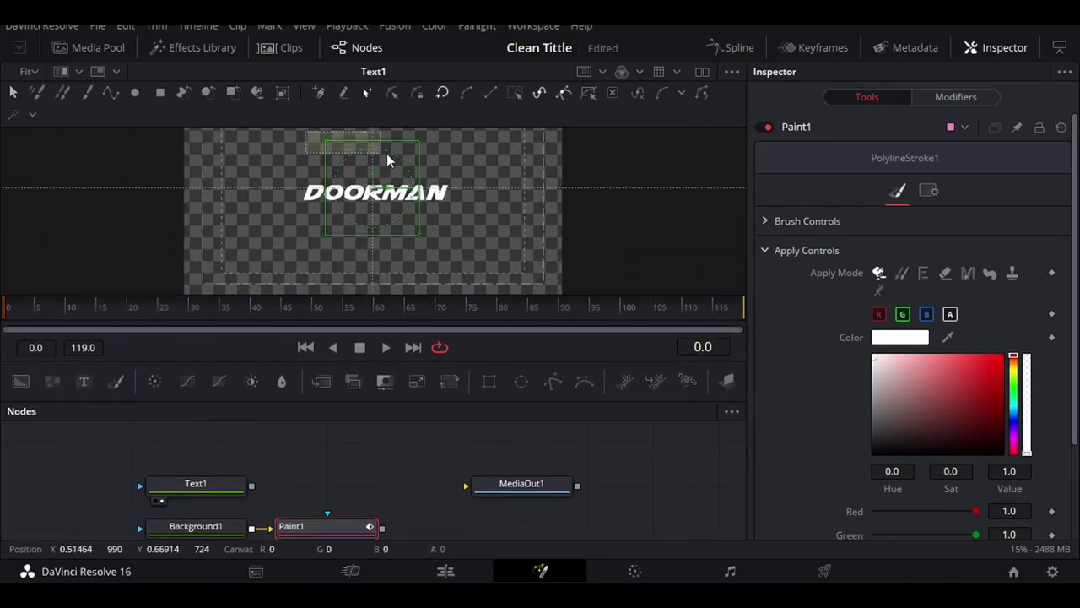
pyautogui.click(400, 171)
pyautogui.click(419, 145)
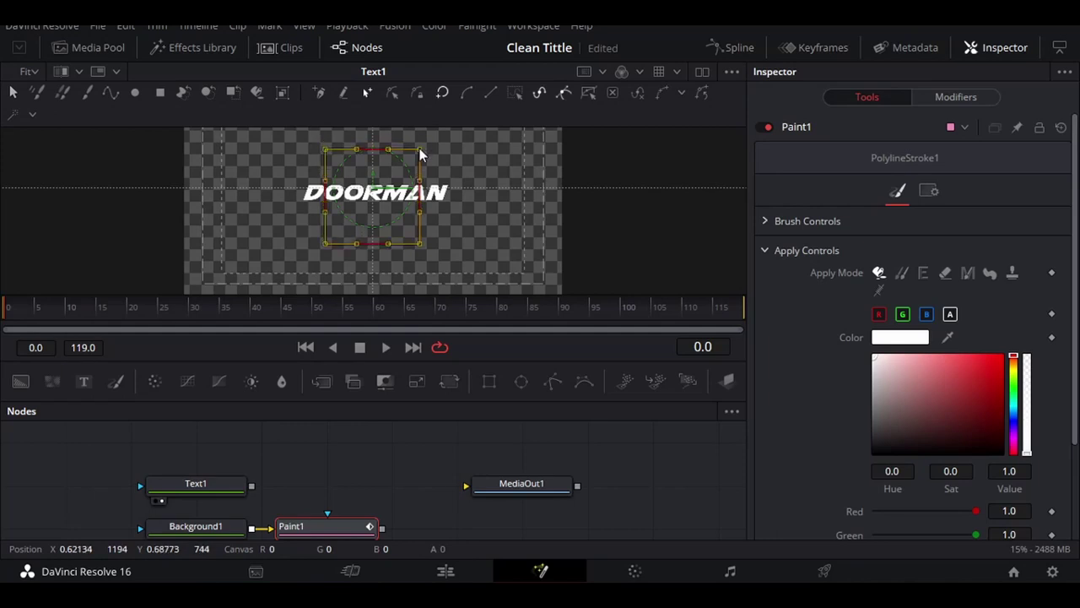
pyautogui.moveTo(279, 149)
pyautogui.mouseDown()
pyautogui.moveTo(412, 159)
pyautogui.moveTo(420, 147)
pyautogui.mouseUp()
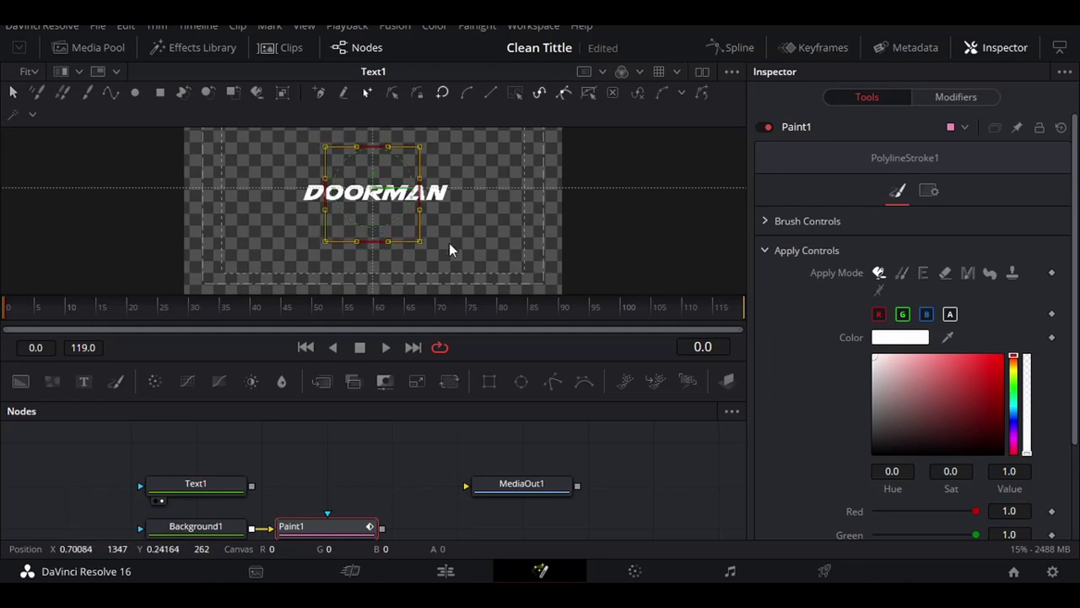
pyautogui.click(357, 443)
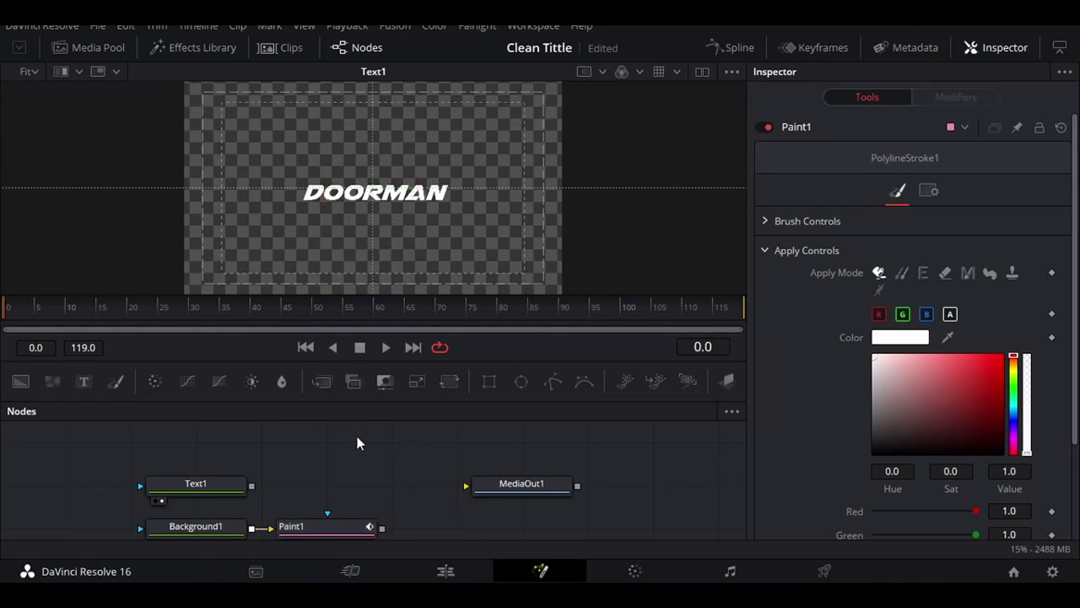
# - Add a Merge1 node and arrange it between the inputs and MediaOut1
pyautogui.click(321, 381)
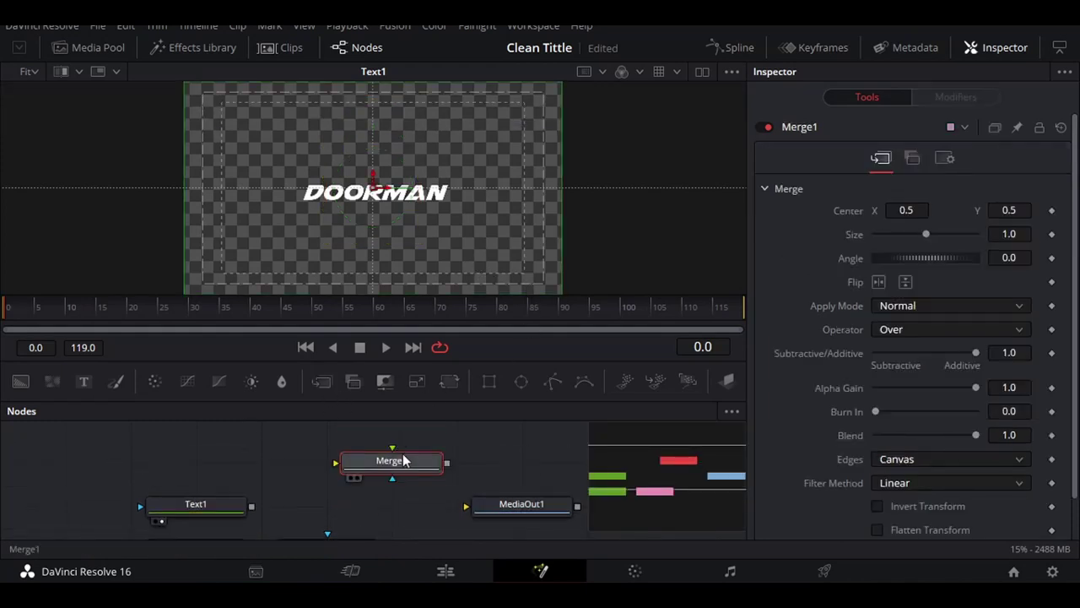
pyautogui.moveTo(405, 458); pyautogui.dragTo(400, 512)
pyautogui.scroll(-2, 399, 513)
pyautogui.moveTo(494, 465); pyautogui.dragTo(563, 465)
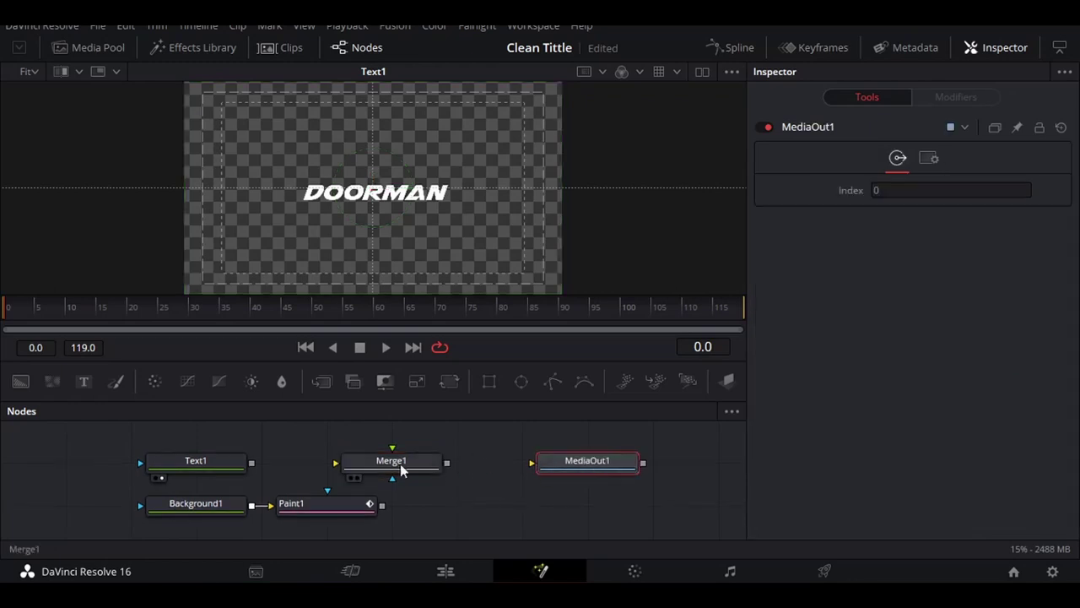
pyautogui.moveTo(400, 469)
pyautogui.mouseDown()
pyautogui.moveTo(439, 475)
pyautogui.moveTo(251, 463)
pyautogui.mouseUp()
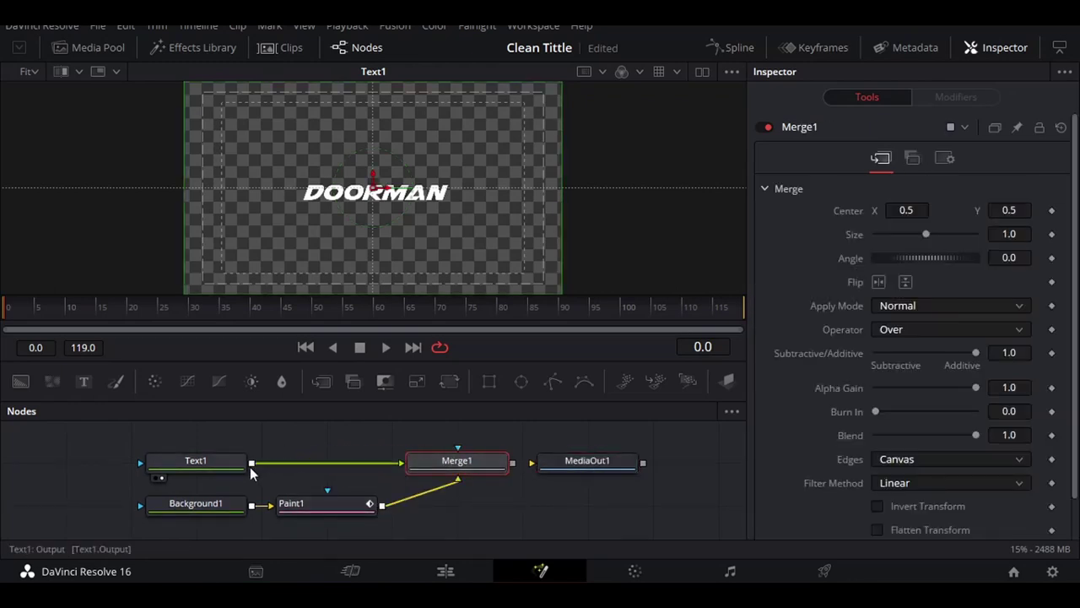
# - View Merge1 and drag the Paint1 rectangle's bottom, right and left edges to enclose DOORMAN
pyautogui.press('1')
pyautogui.click(325, 491)
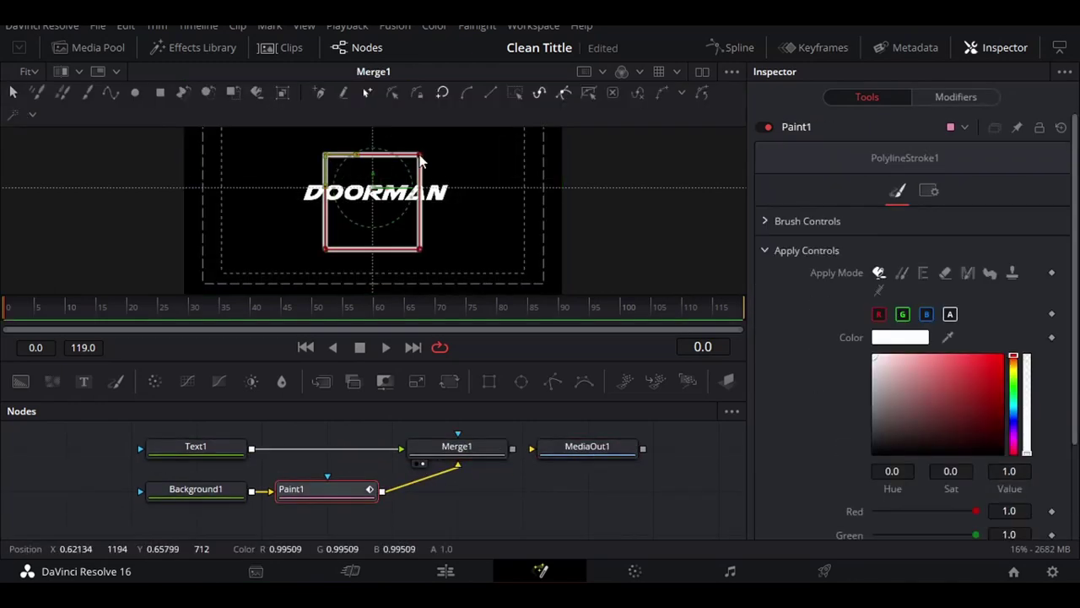
pyautogui.moveTo(422, 160); pyautogui.dragTo(432, 192)
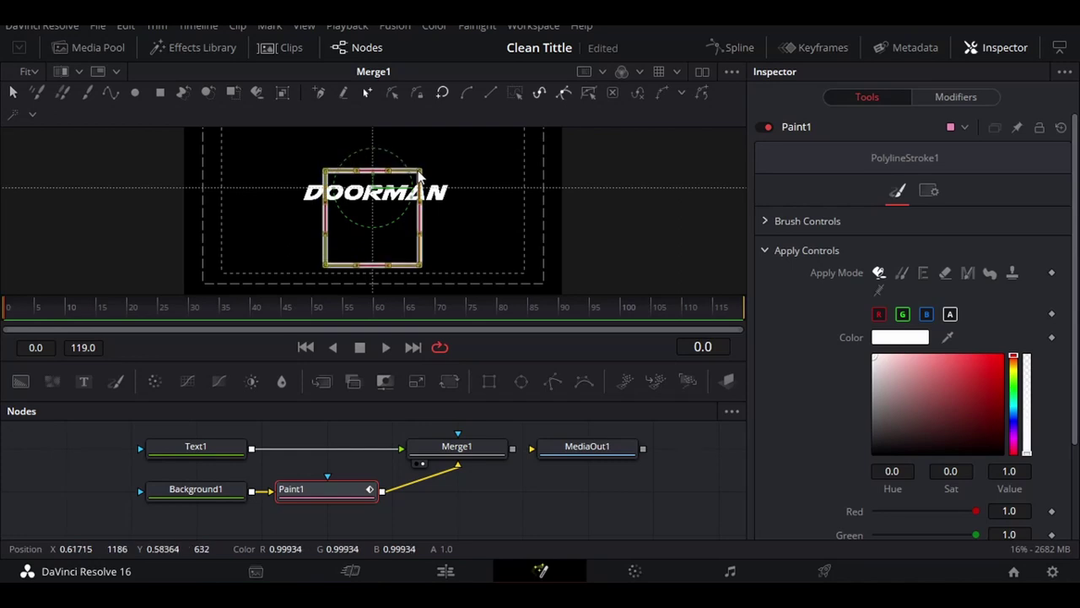
pyautogui.scroll(-2, 439, 194)
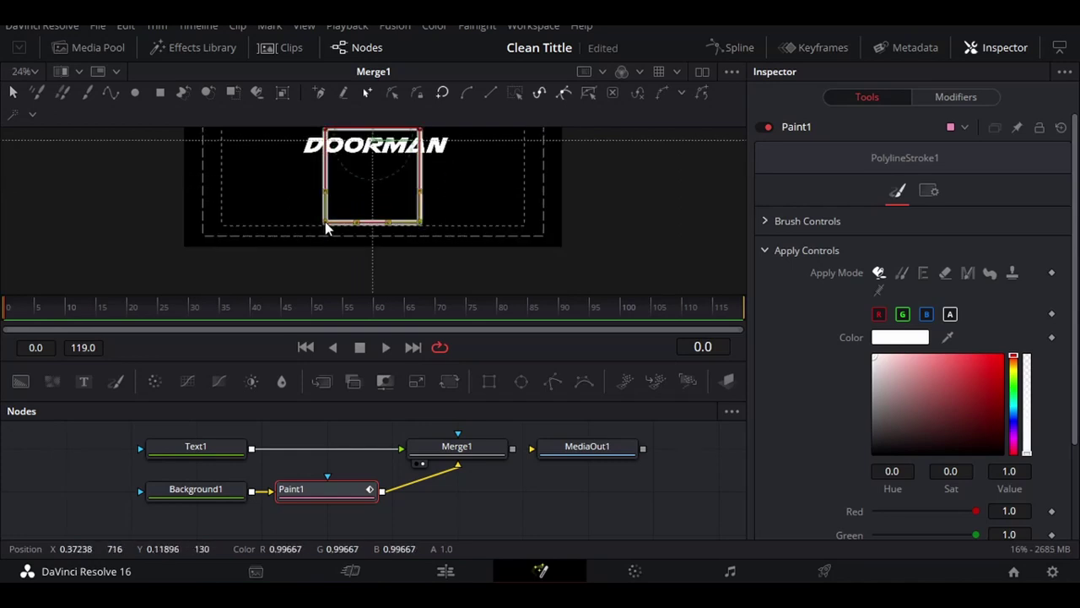
pyautogui.moveTo(325, 226); pyautogui.dragTo(320, 269)
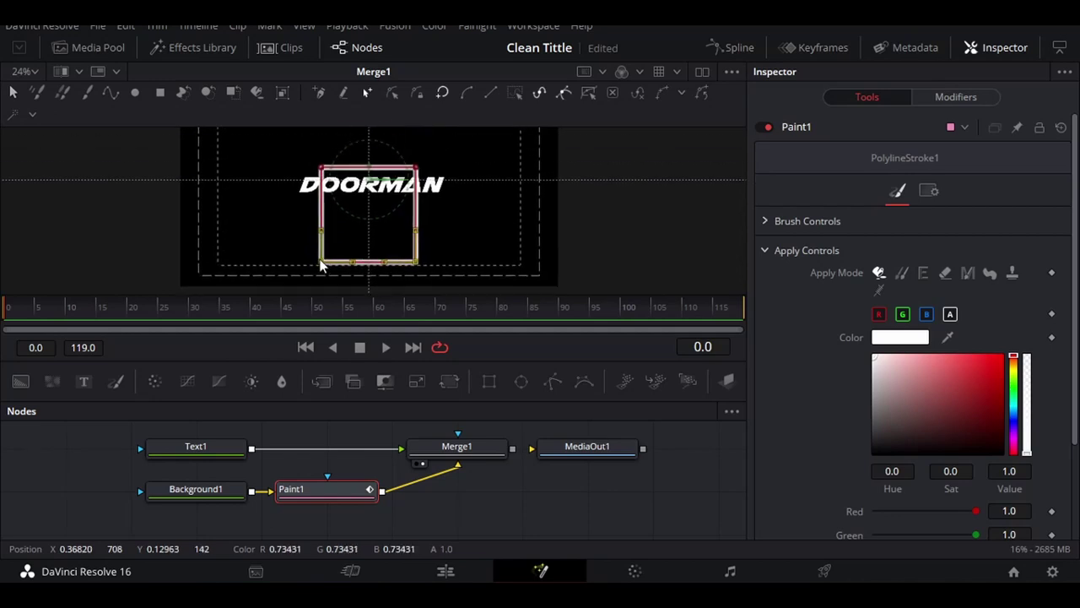
pyautogui.moveTo(321, 264); pyautogui.dragTo(321, 207)
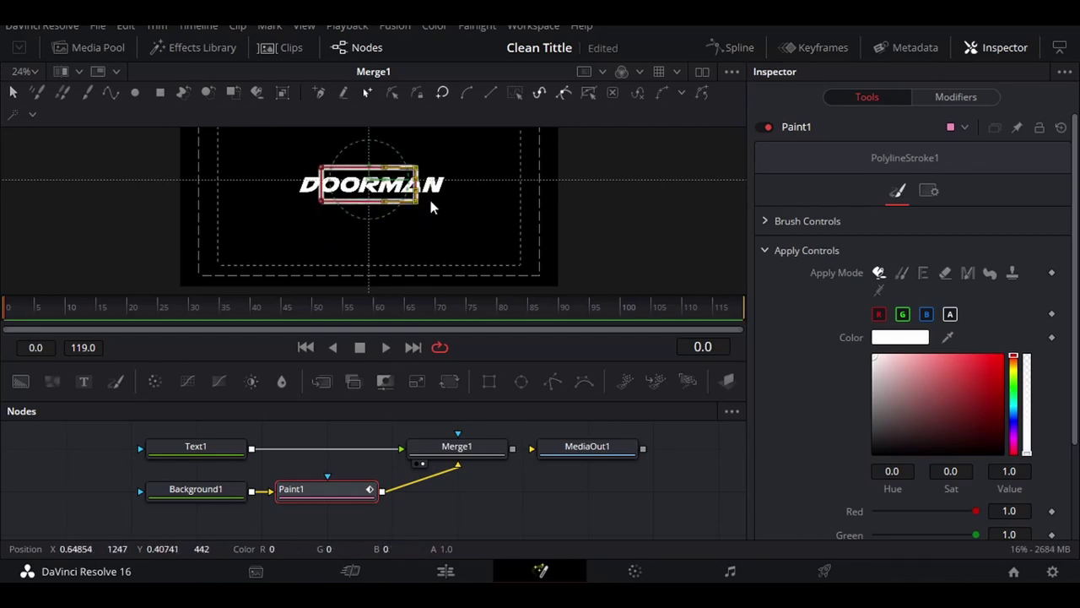
pyautogui.moveTo(416, 201); pyautogui.dragTo(449, 202)
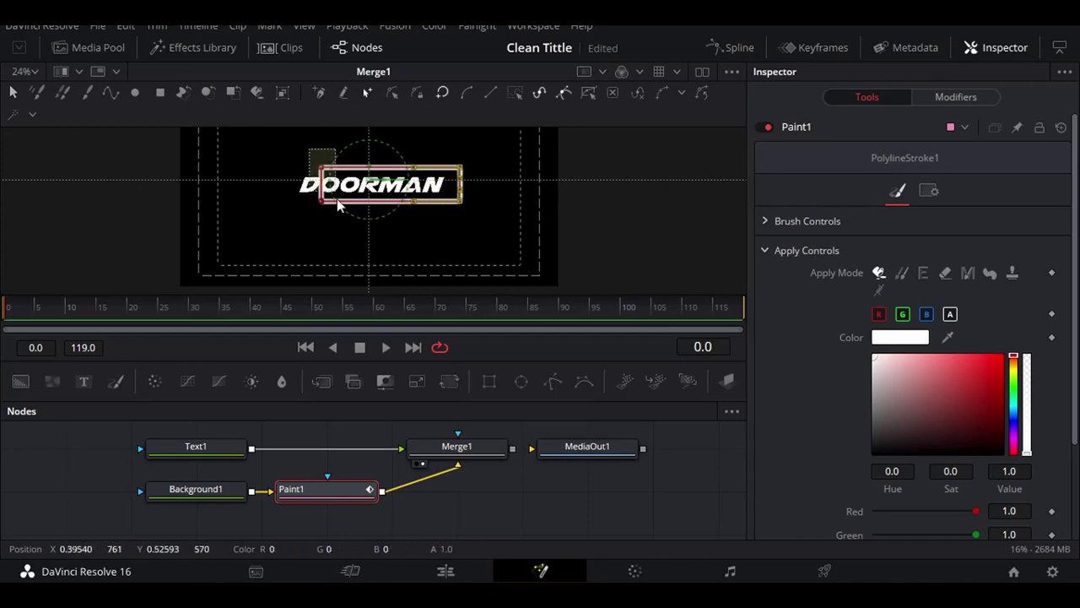
pyautogui.moveTo(322, 201); pyautogui.dragTo(286, 199)
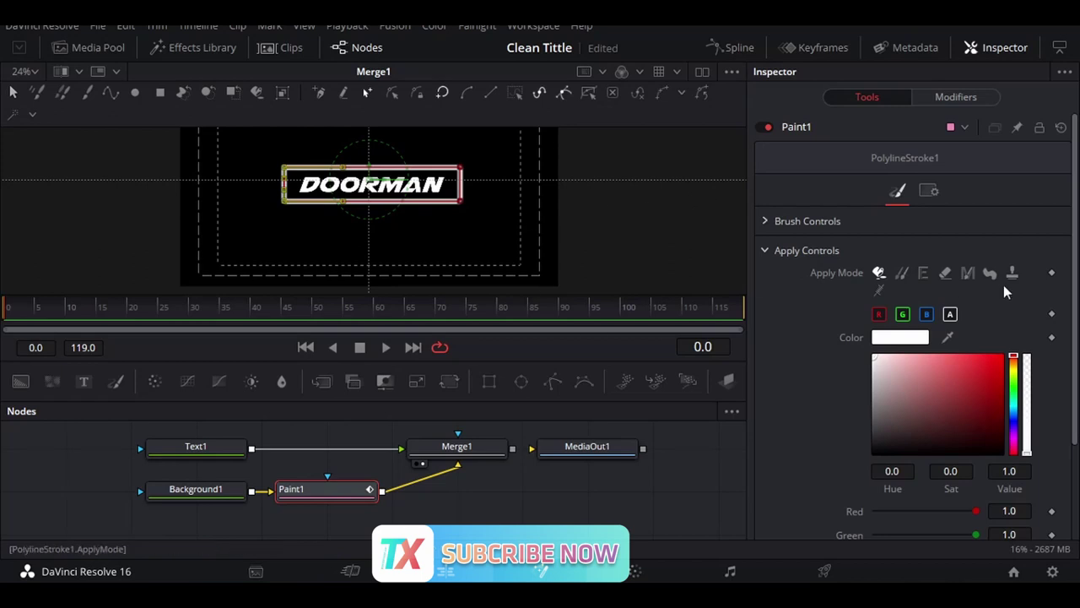
# - Make the Paint1 outline bright green with a square brush of size 0.0065
pyautogui.click(1003, 358)
pyautogui.click(1013, 383)
pyautogui.click(765, 250)
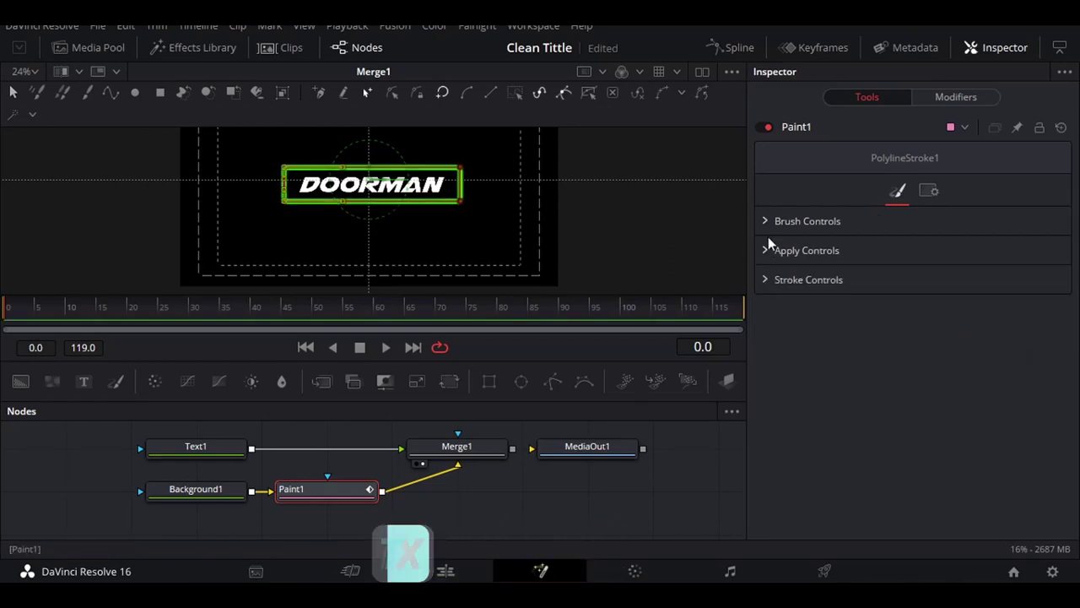
pyautogui.click(765, 220)
pyautogui.click(967, 243)
pyautogui.write('0.065')
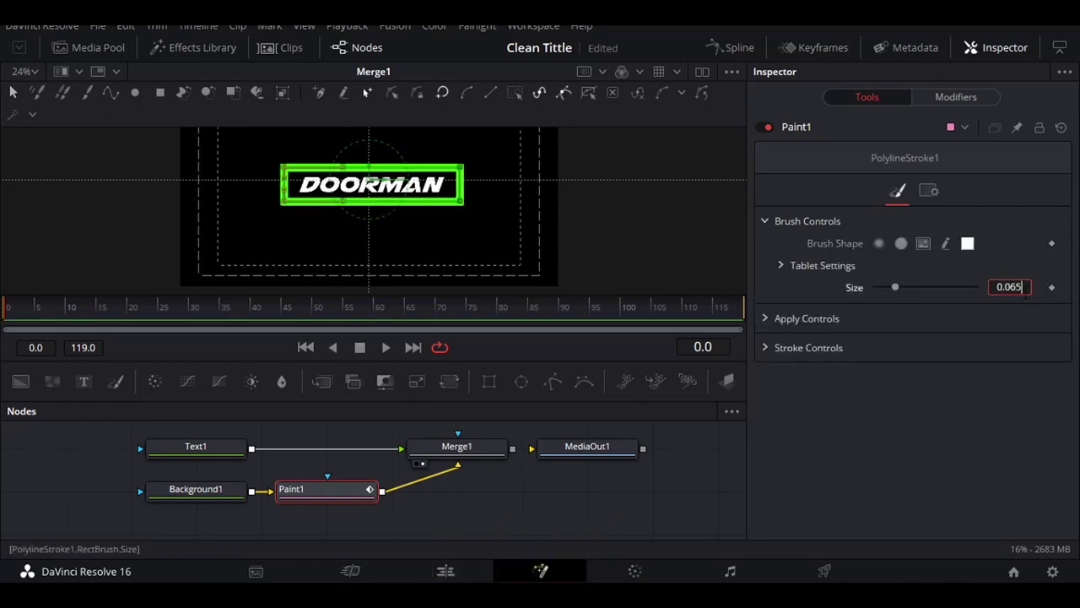
pyautogui.press('Return')
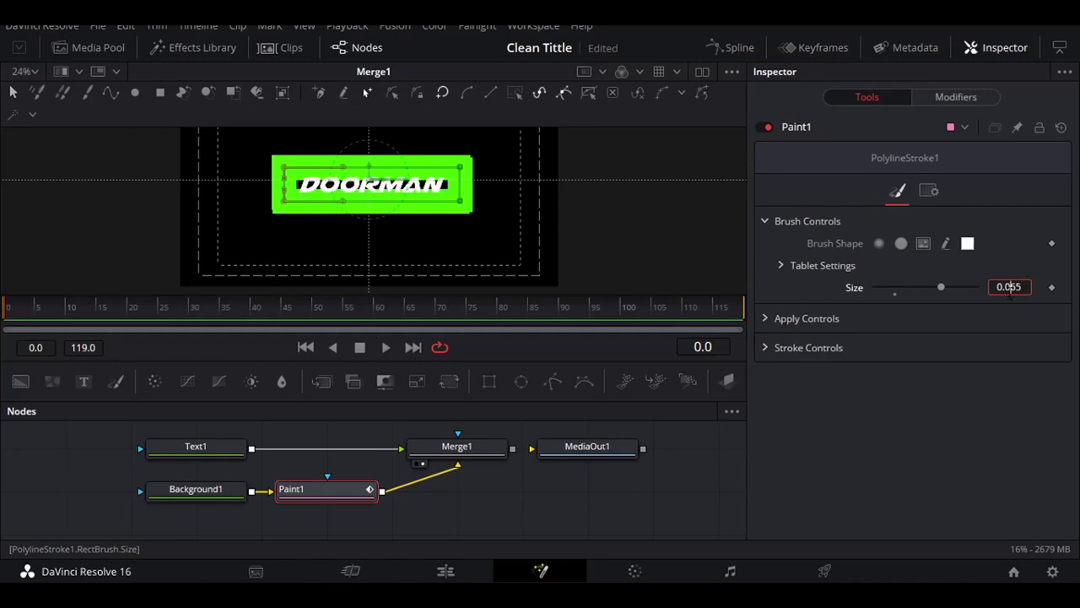
pyautogui.press('Return')
pyautogui.click(764, 221)
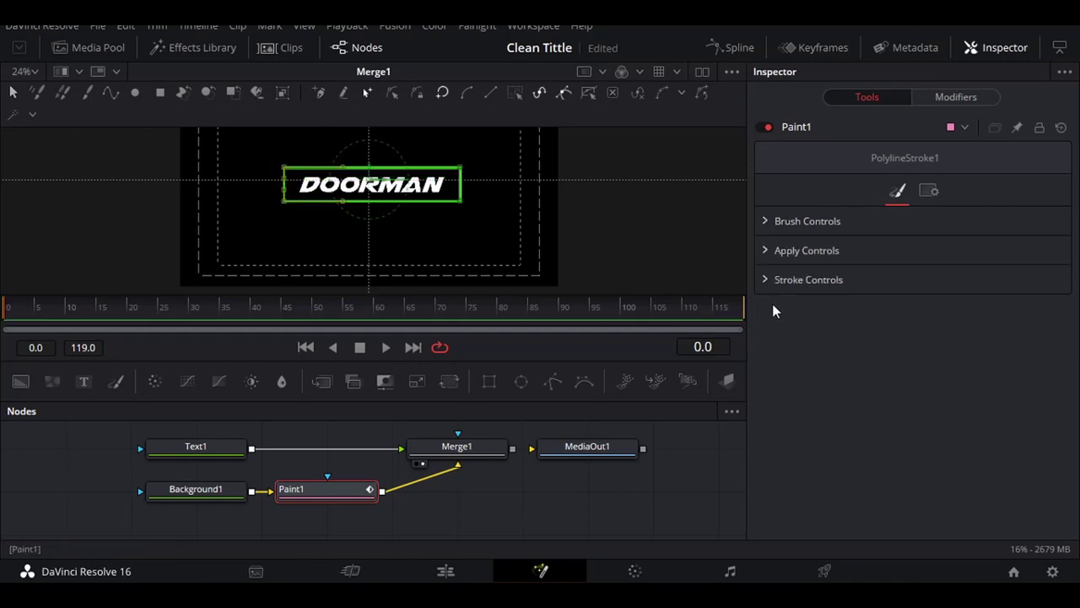
pyautogui.click(768, 280)
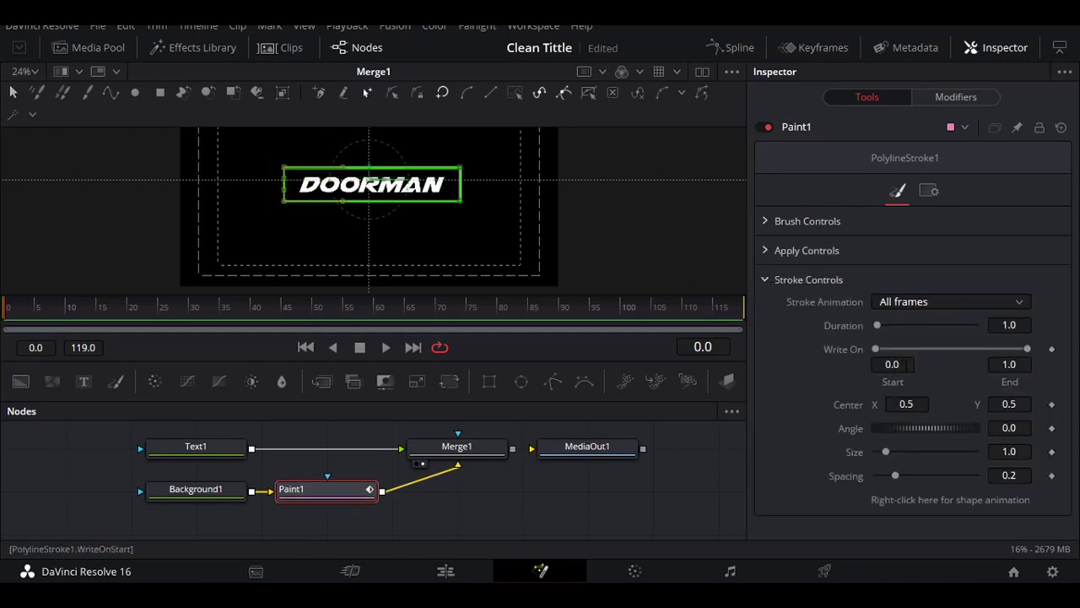
# - Set Write On to 0.4–0.8 and keyframe it at frame 90
pyautogui.press('Tab')
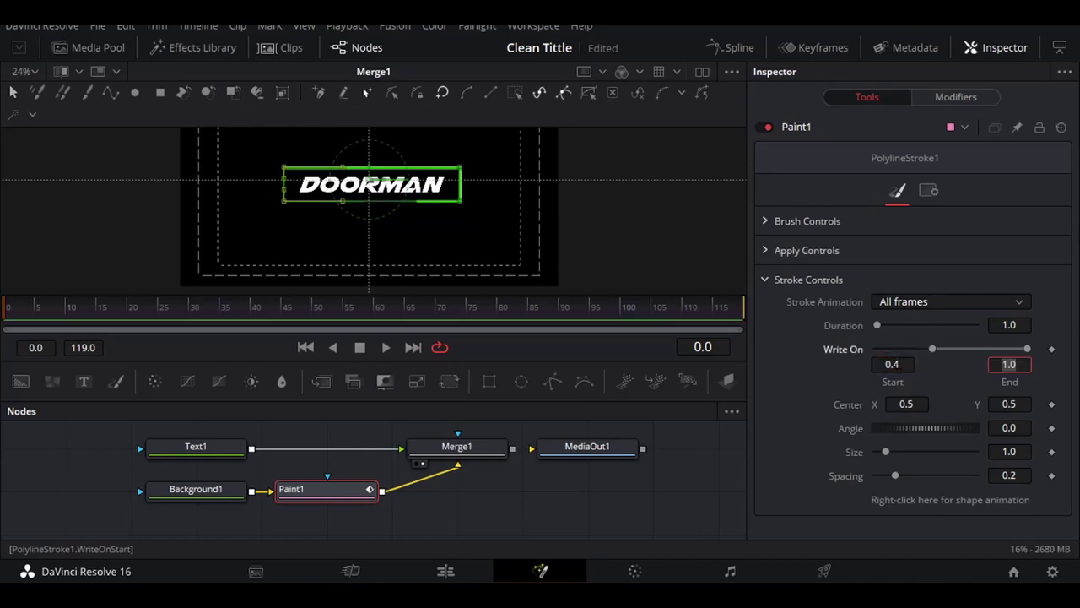
pyautogui.write('.8')
pyautogui.press('Tab')
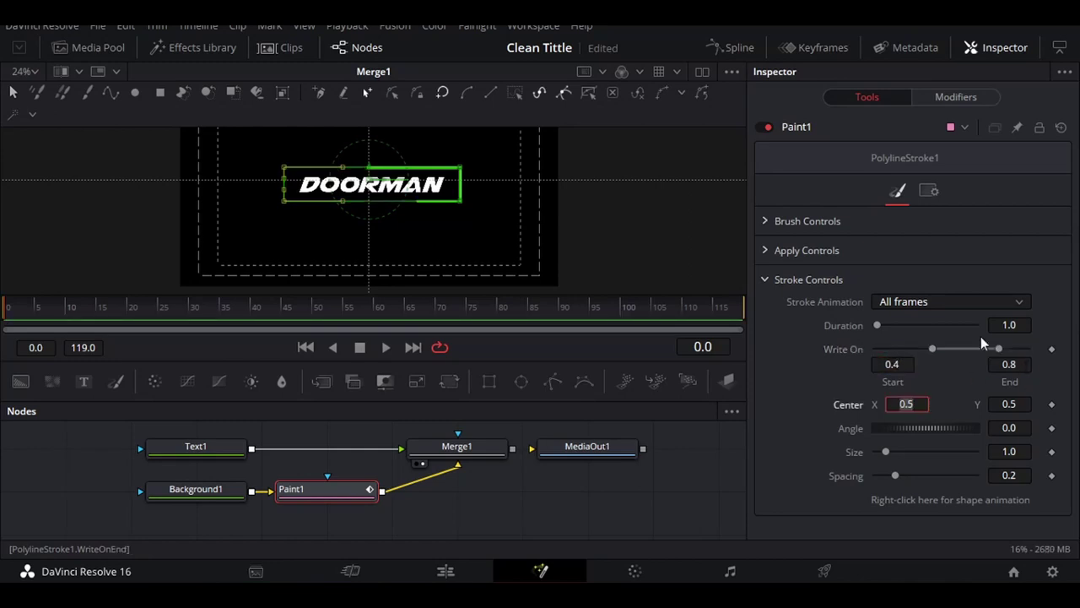
pyautogui.scroll(2, 399, 223)
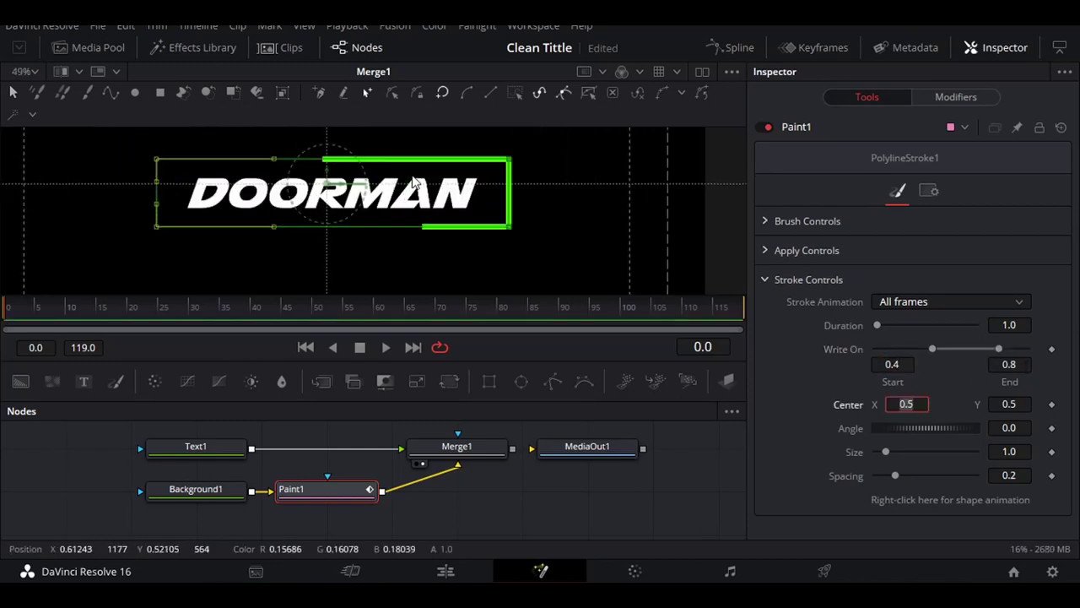
pyautogui.click(563, 311)
pyautogui.rightClick(899, 376)
pyautogui.click(936, 146)
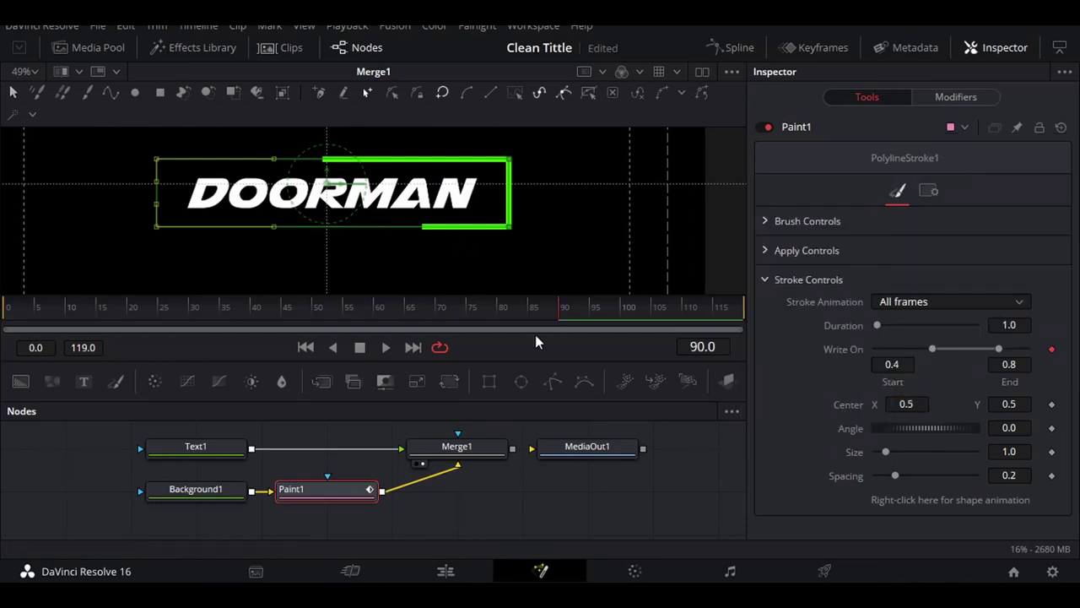
# - Set Write On start to 0.8 at frame 0 and check the animation near frame 89
pyautogui.click(10, 310)
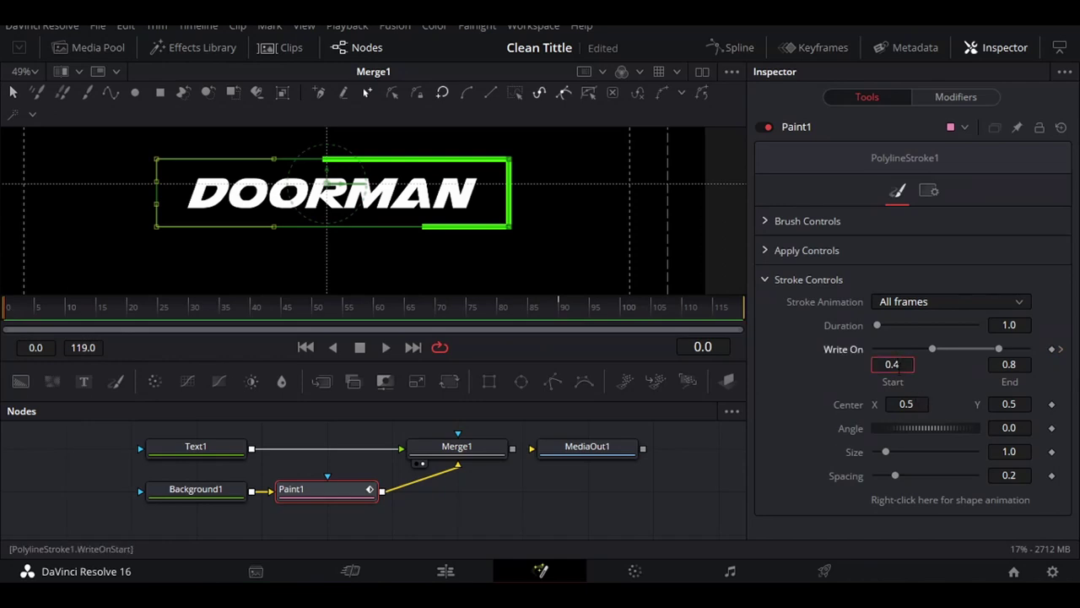
pyautogui.write('0.8')
pyautogui.press('Tab')
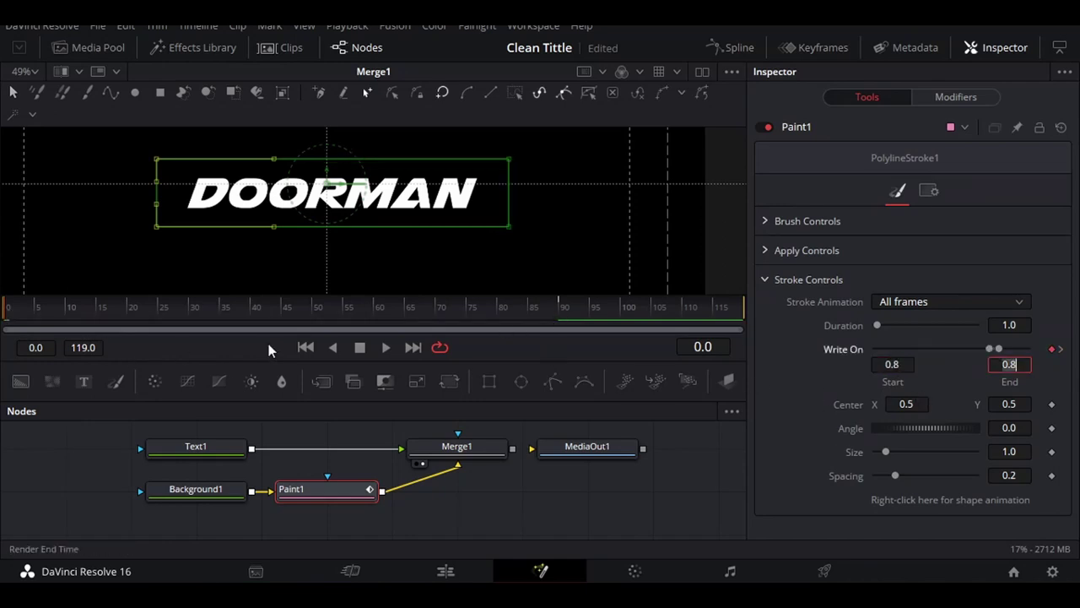
pyautogui.click(562, 312)
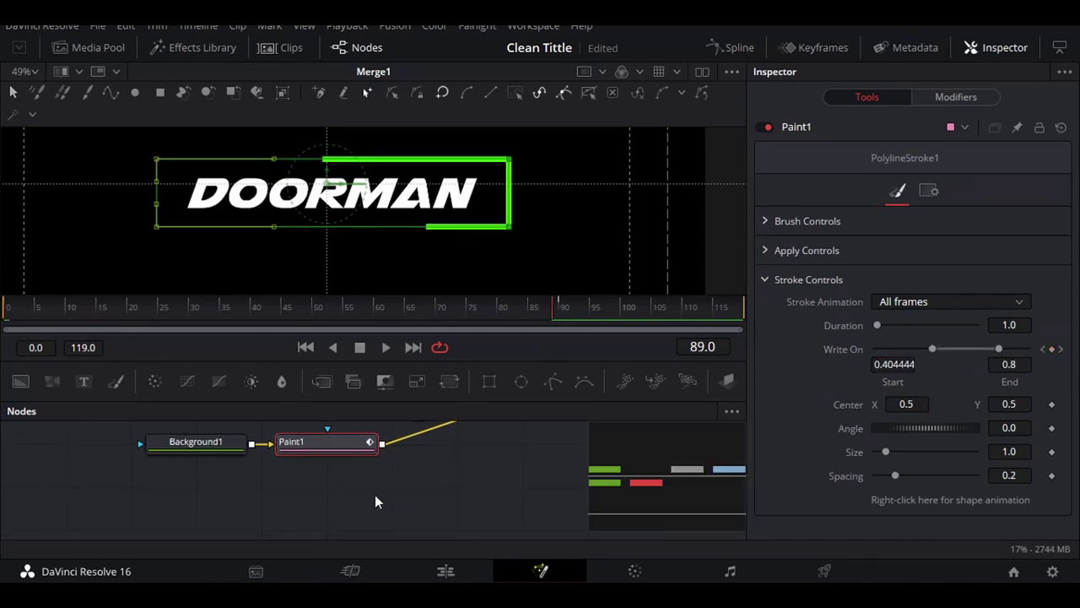
pyautogui.scroll(-2, 375, 494)
pyautogui.scroll(-2, 396, 496)
# - Duplicate the Paint1 node as Paint1_1
pyautogui.rightClick(347, 459)
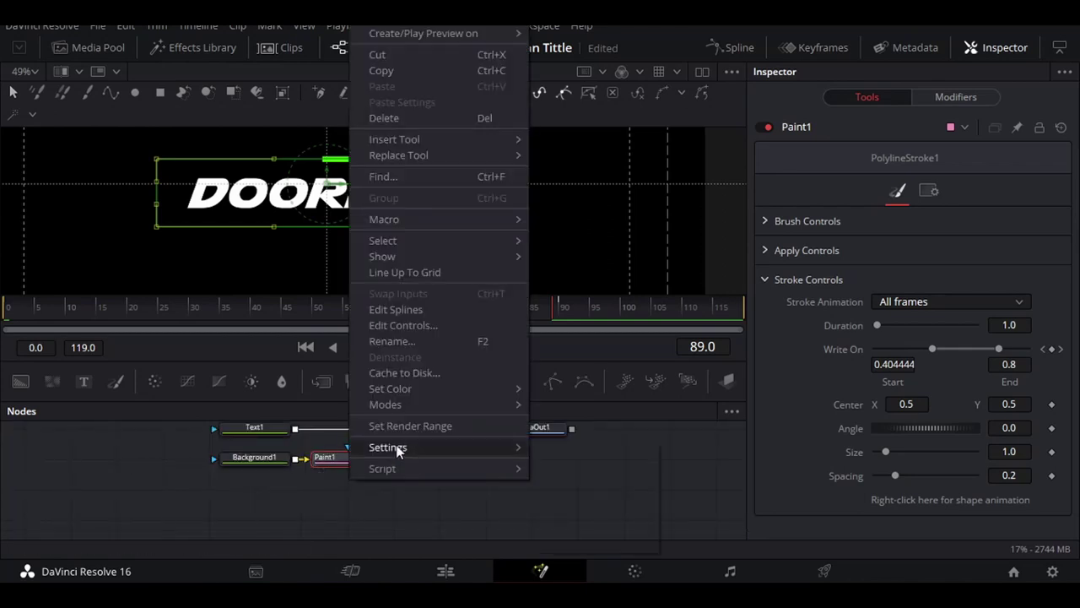
pyautogui.click(365, 493)
pyautogui.click(365, 492)
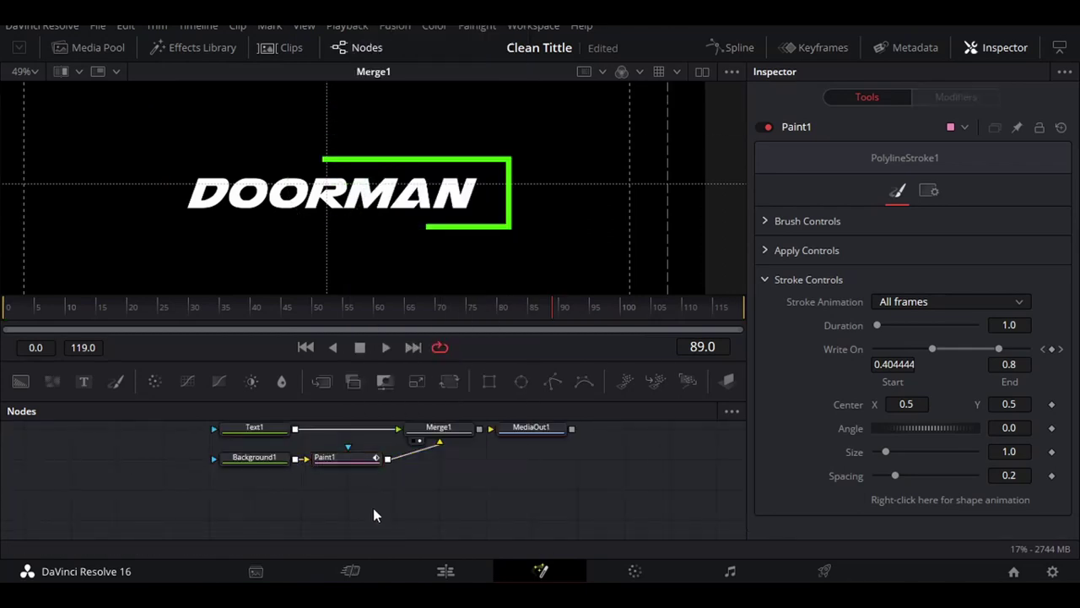
pyautogui.hotkey('ctrl', 'v')
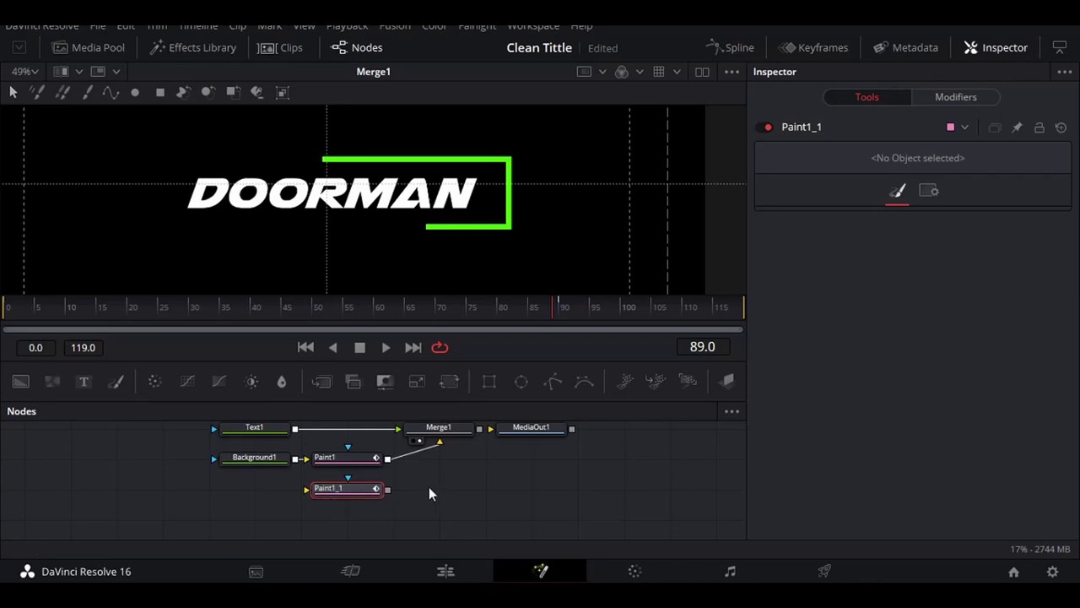
pyautogui.click(428, 487)
# - Feed Background1 into Paint1_1 and connect Paint1 and the copy into Merge1
pyautogui.moveTo(306, 489); pyautogui.dragTo(295, 457)
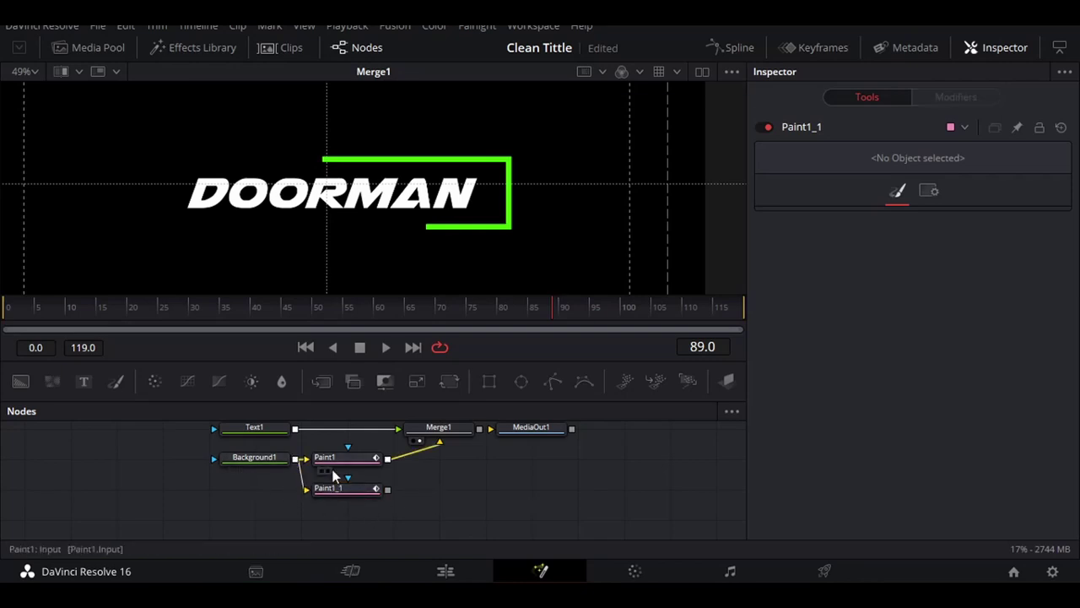
pyautogui.moveTo(425, 450)
pyautogui.mouseDown()
pyautogui.moveTo(439, 442)
pyautogui.moveTo(454, 459)
pyautogui.mouseUp()
pyautogui.moveTo(397, 439); pyautogui.dragTo(399, 462)
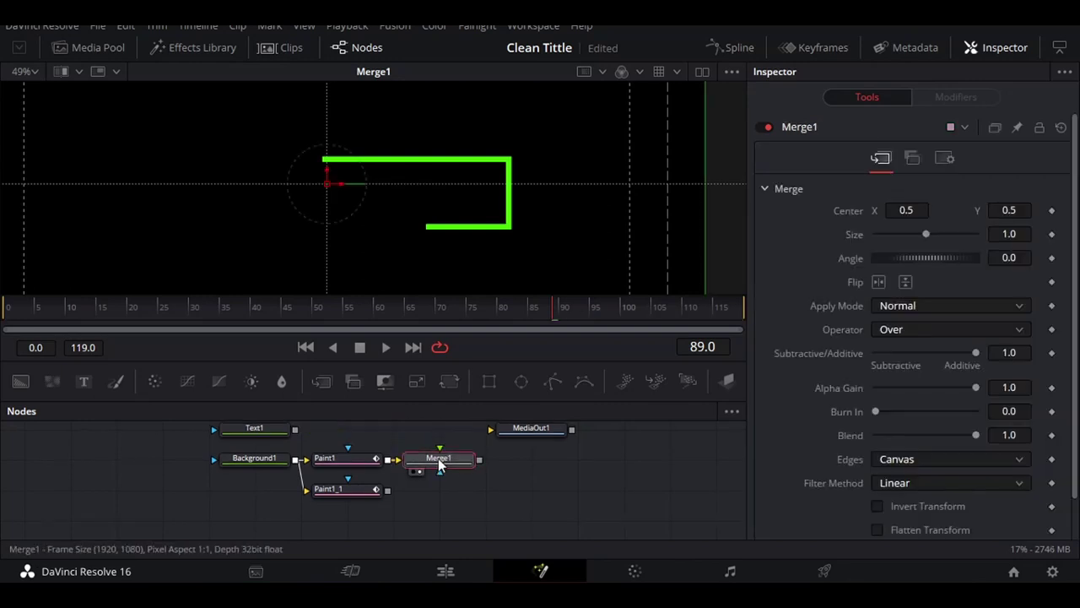
pyautogui.scroll(3, 395, 458)
pyautogui.moveTo(332, 499)
pyautogui.mouseDown()
pyautogui.moveTo(357, 448)
pyautogui.moveTo(422, 465)
pyautogui.mouseUp()
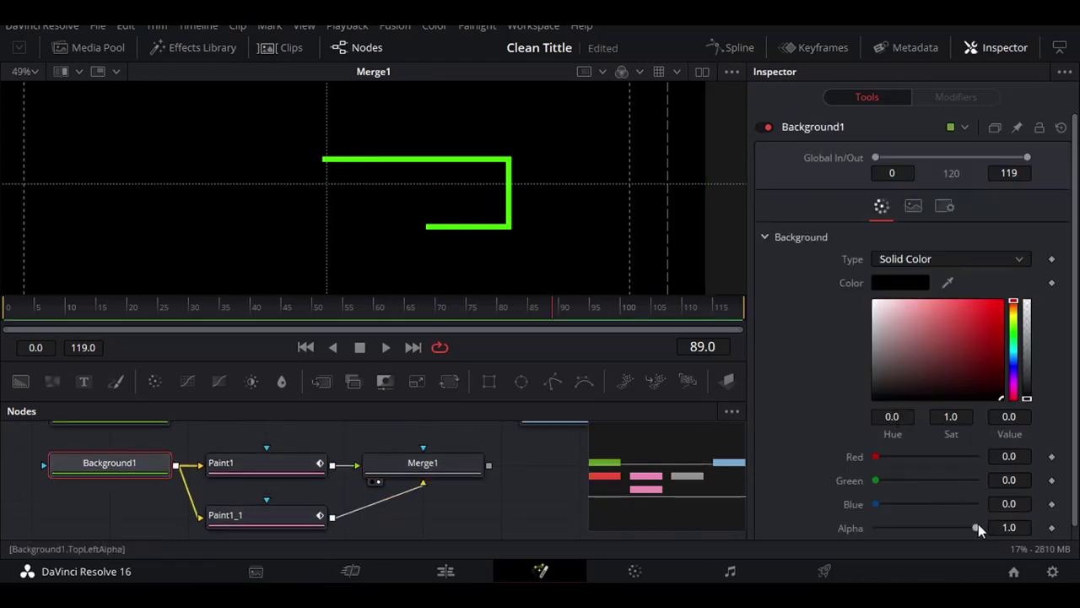
# - Make the background fully transparent and rewire Paint1 and Paint1_1 into the merge
pyautogui.moveTo(978, 528); pyautogui.dragTo(788, 527)
pyautogui.moveTo(422, 484)
pyautogui.mouseDown()
pyautogui.moveTo(344, 475)
pyautogui.moveTo(374, 488)
pyautogui.moveTo(424, 454)
pyautogui.moveTo(283, 510)
pyautogui.mouseUp()
pyautogui.click(437, 456)
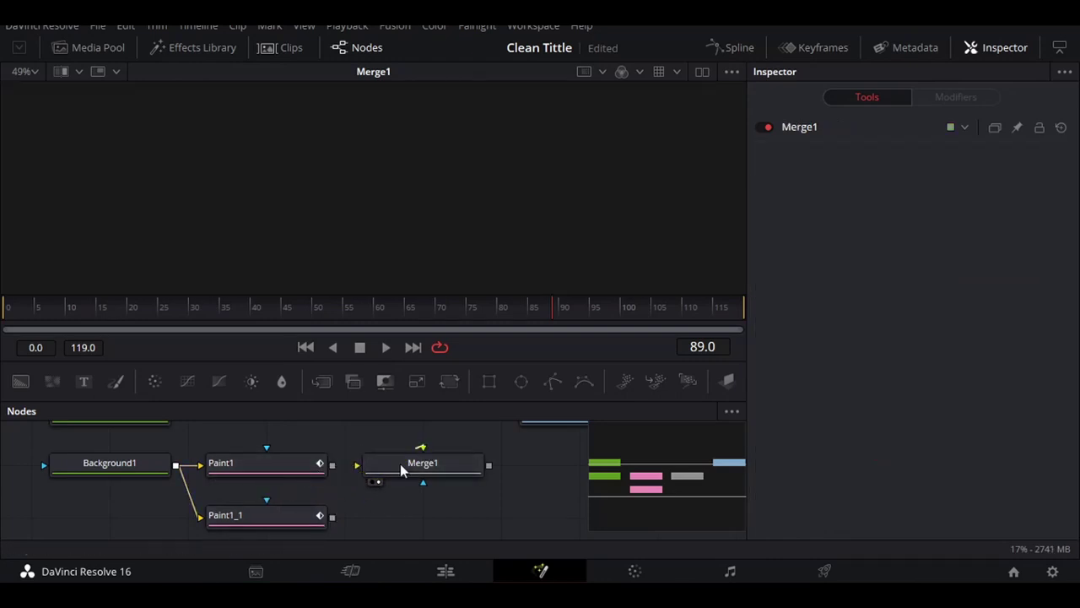
pyautogui.moveTo(420, 447); pyautogui.dragTo(332, 465)
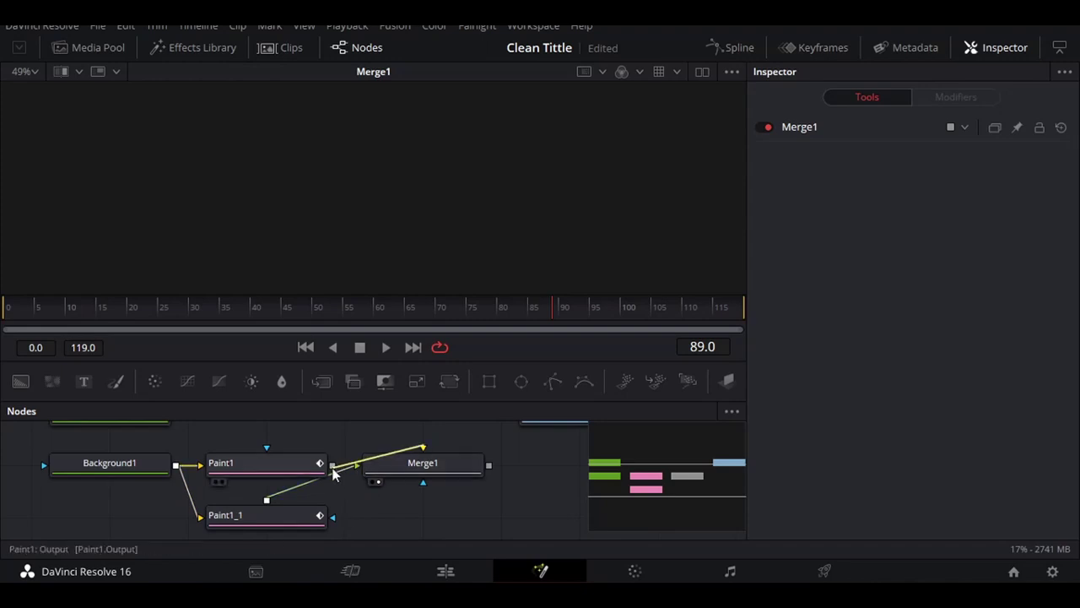
pyautogui.scroll(-2, 487, 475)
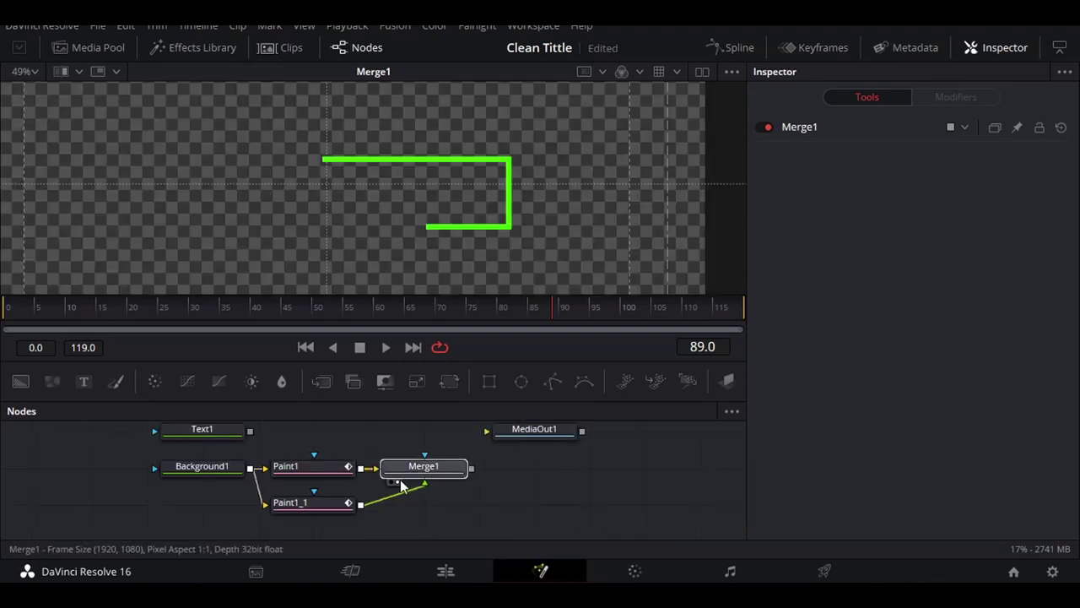
# - Add a Transform1 node after Paint1_1 and flip it horizontally
pyautogui.click(309, 504)
pyautogui.scroll(-1, 309, 509)
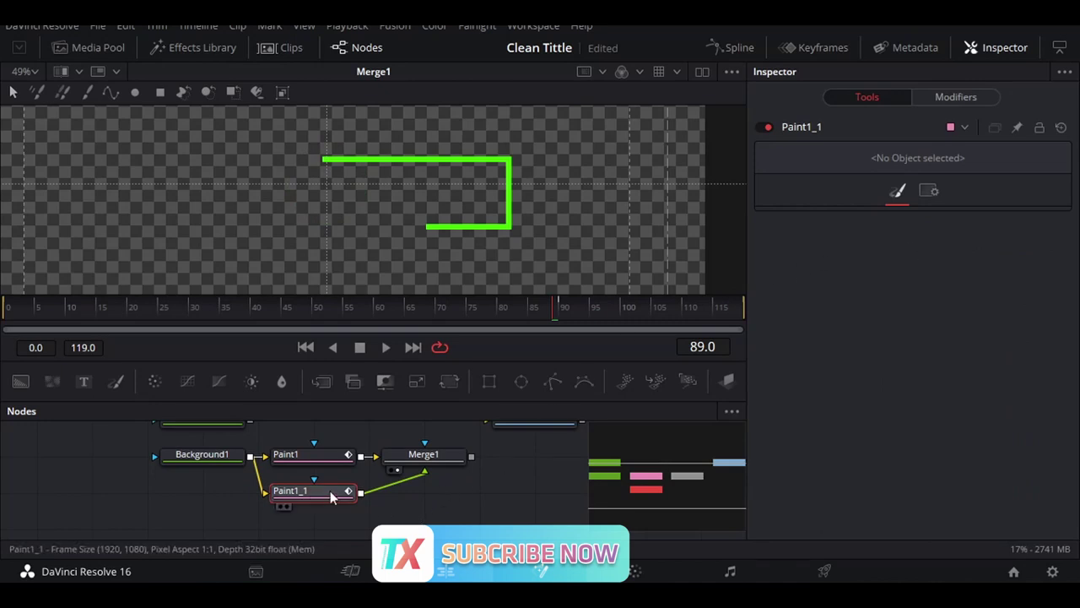
pyautogui.click(456, 389)
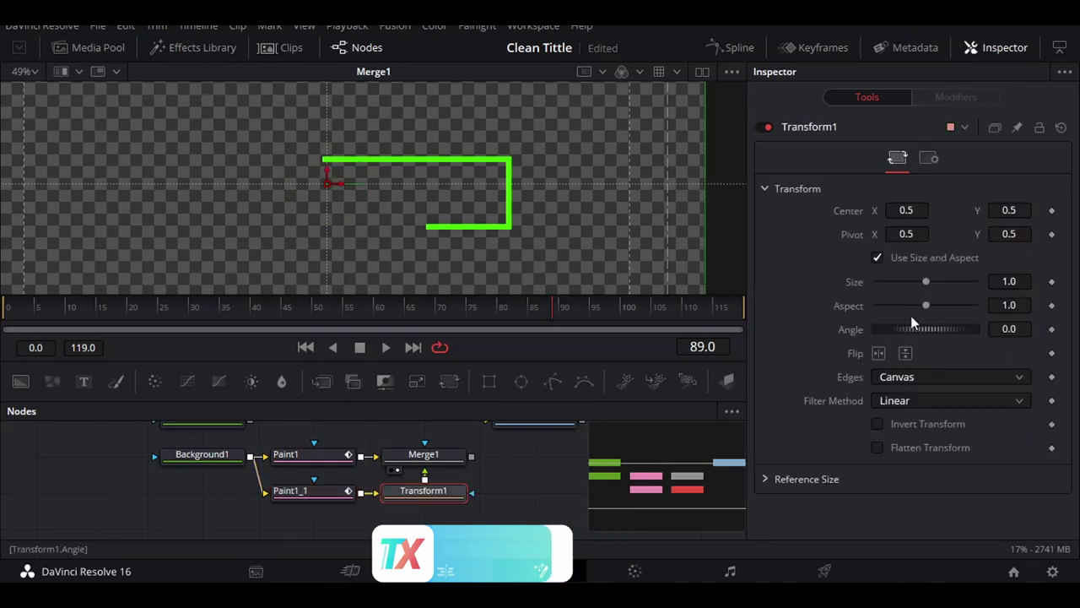
pyautogui.click(878, 353)
pyautogui.scroll(-3, 460, 455)
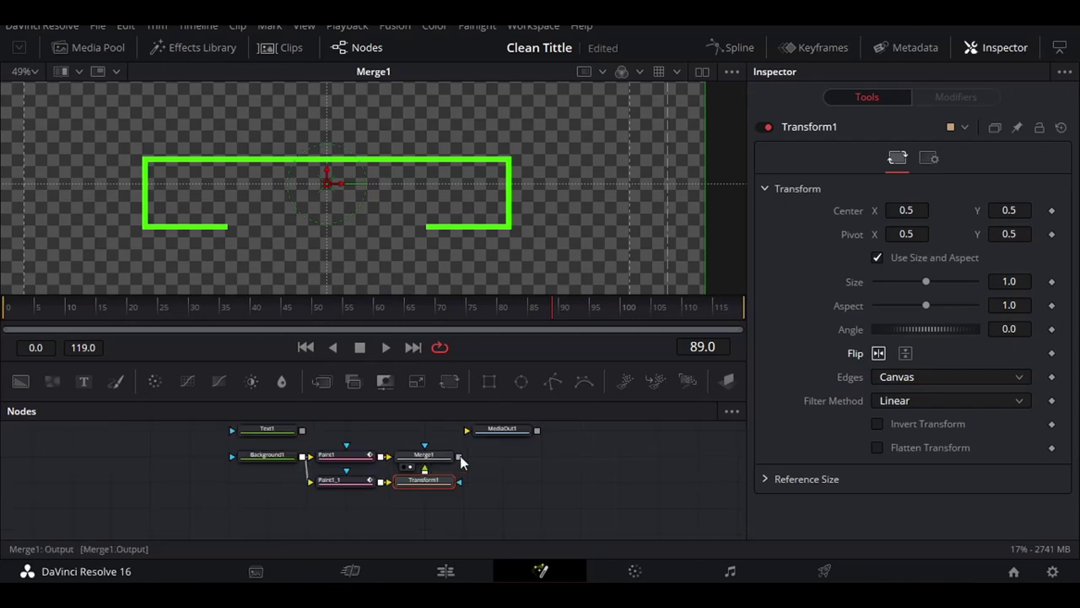
pyautogui.scroll(2, 331, 448)
pyautogui.scroll(2, 361, 439)
pyautogui.scroll(-1, 331, 472)
pyautogui.scroll(2, 332, 473)
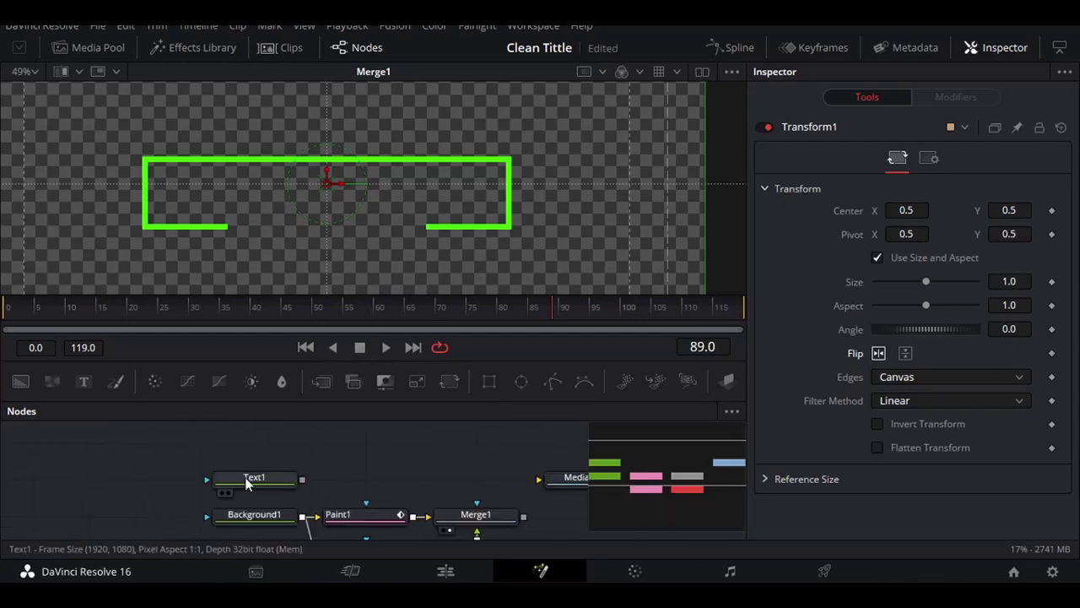
pyautogui.click(267, 485)
pyautogui.click(314, 449)
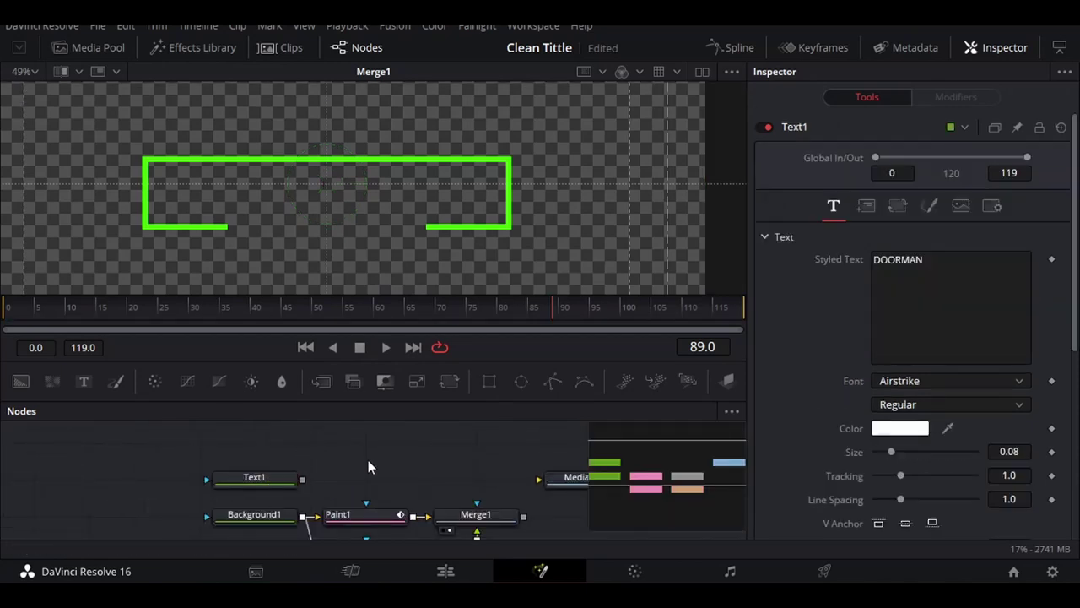
# - Add a Background node renamed Matte and place it above Text1
pyautogui.click(20, 387)
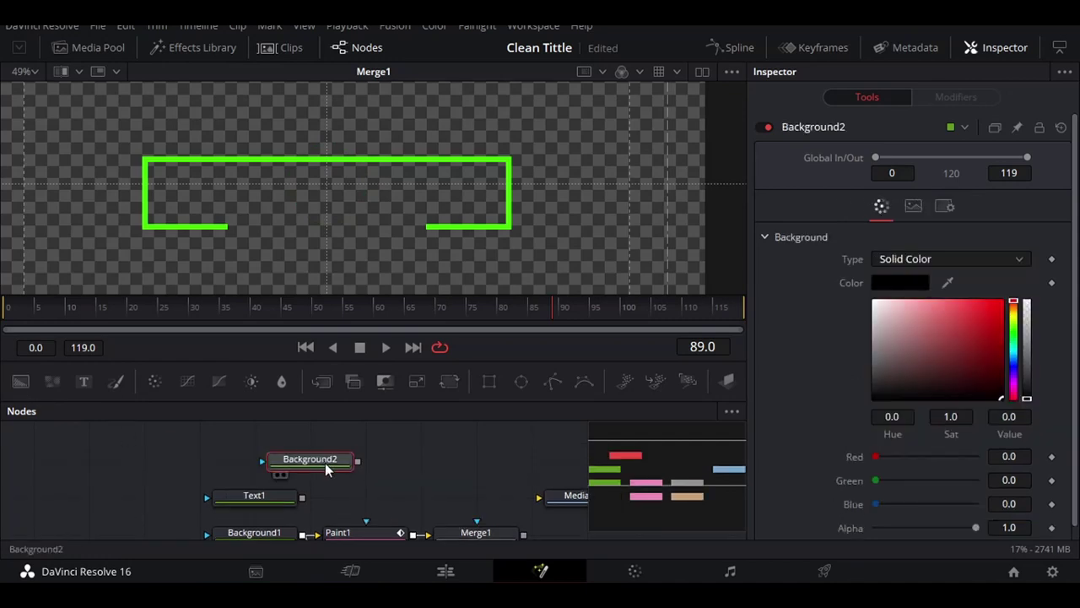
pyautogui.press('F2')
pyautogui.write('Mast')
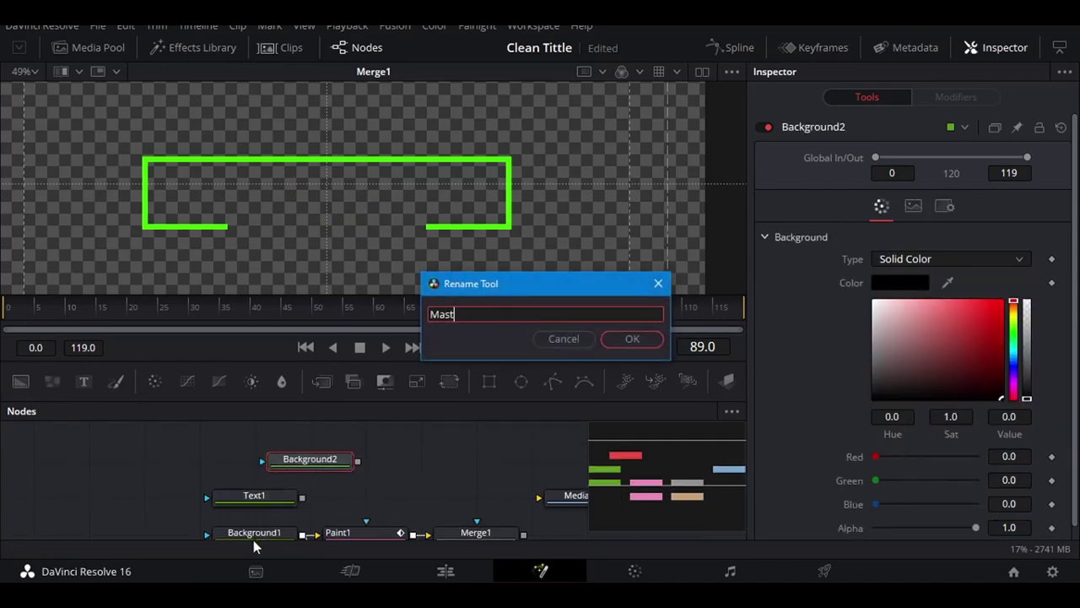
pyautogui.press('Return')
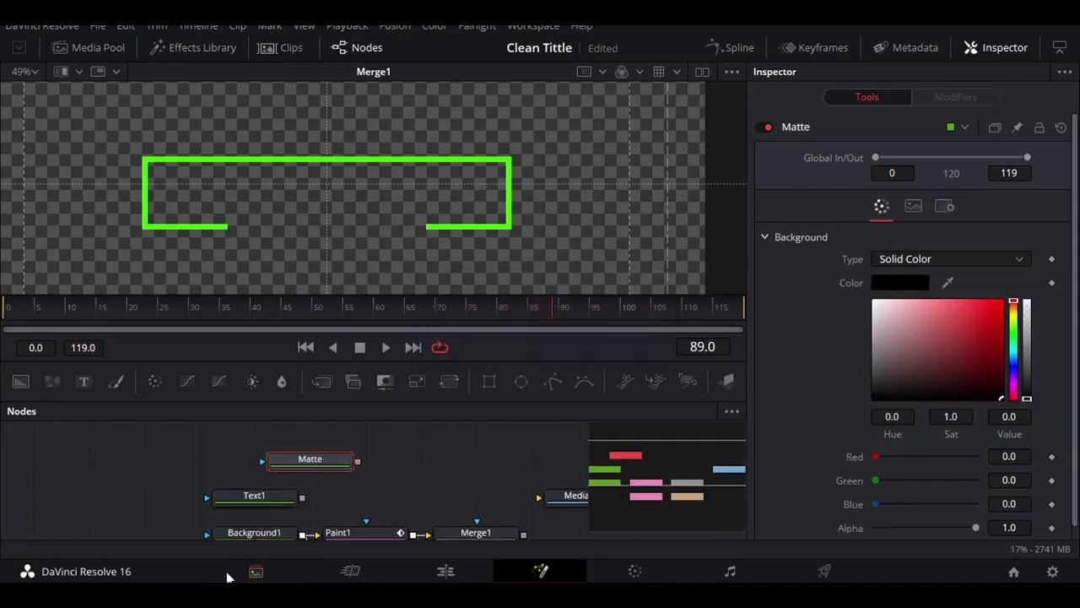
pyautogui.moveTo(277, 464); pyautogui.dragTo(221, 464)
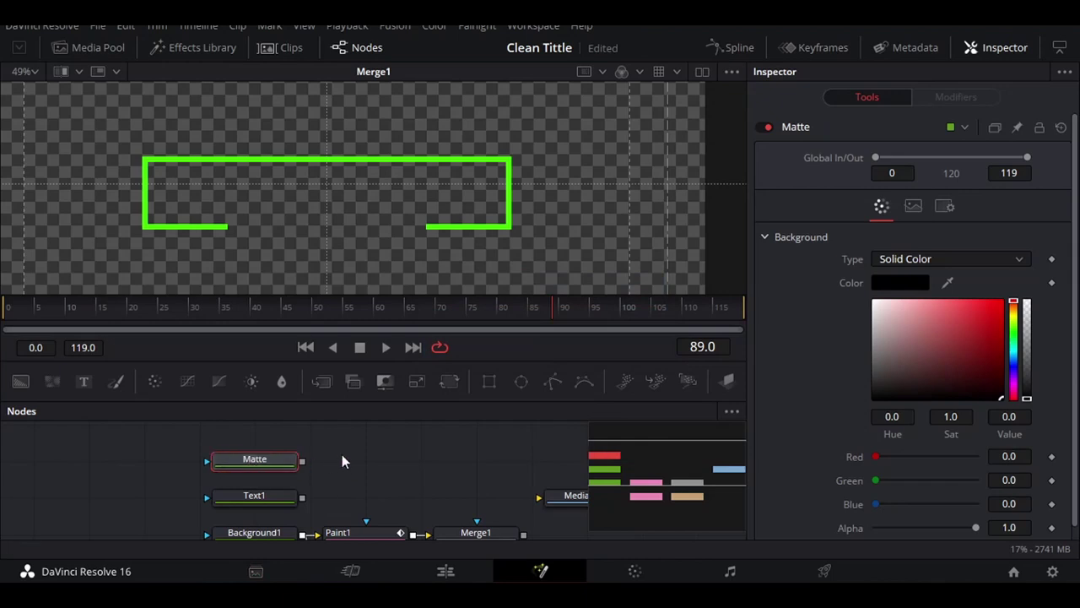
# - Add a Rectangle mask and connect Rectangle1 as Matte's mask
pyautogui.click(490, 382)
pyautogui.moveTo(371, 466); pyautogui.dragTo(128, 465)
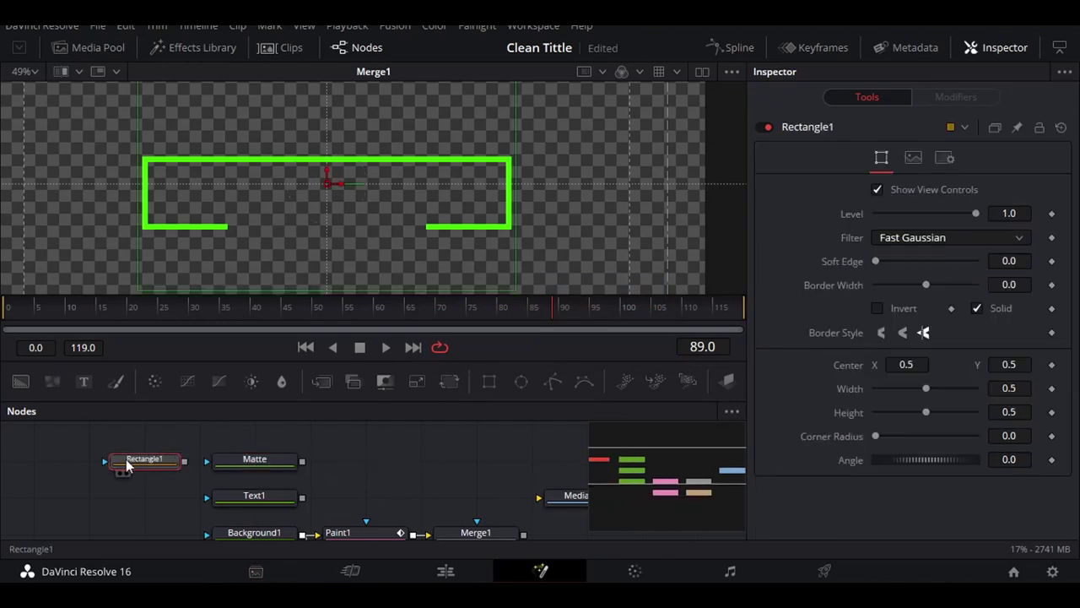
pyautogui.moveTo(205, 462); pyautogui.dragTo(179, 462)
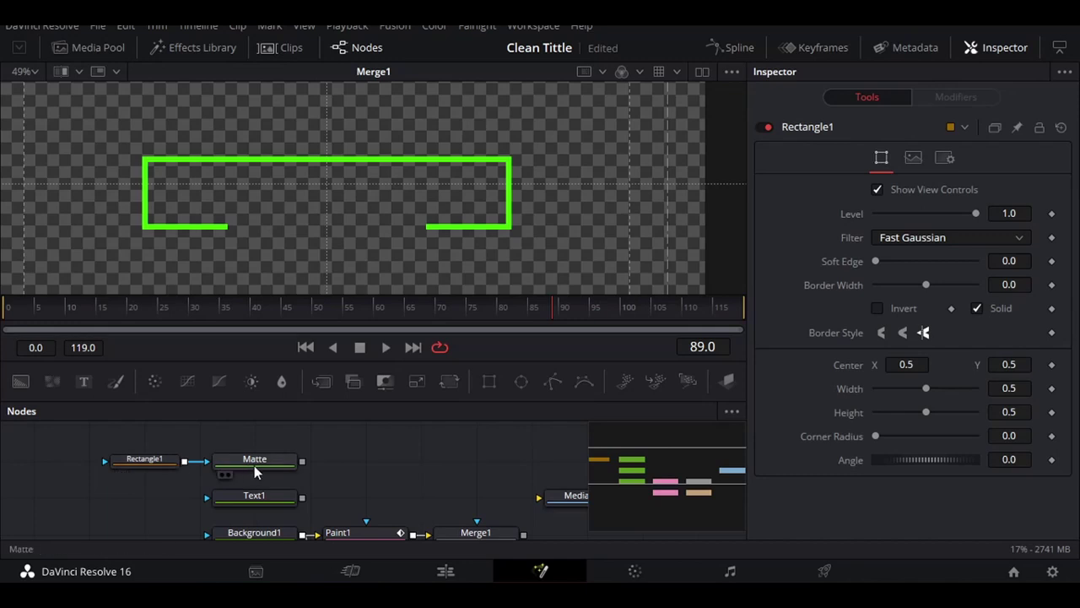
pyautogui.click(146, 466)
pyautogui.scroll(2, 402, 242)
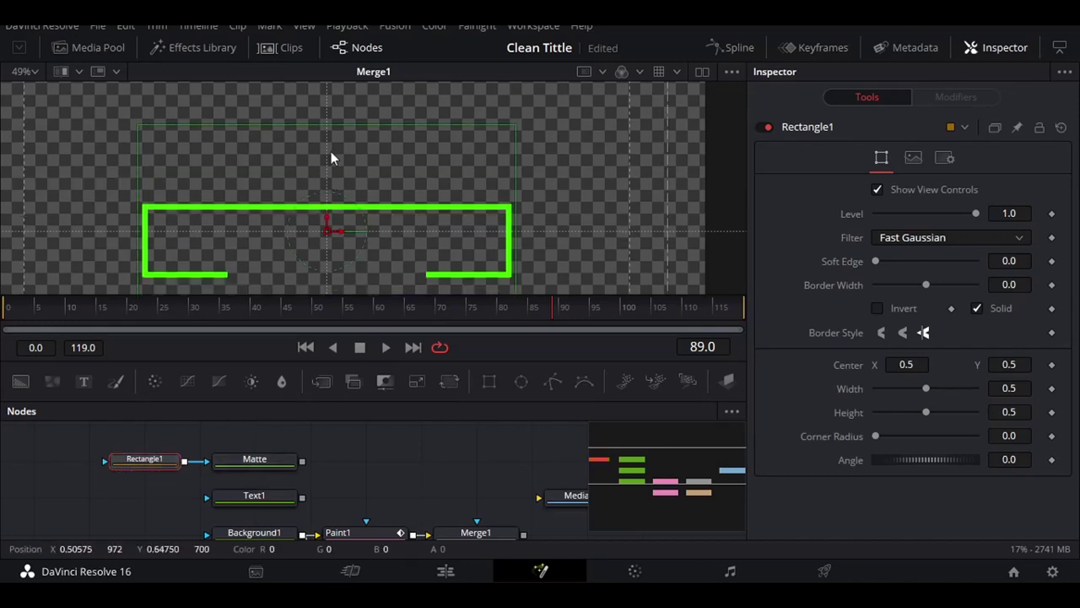
# - Shrink Rectangle1 to a thin centred box over the green frame, then add Merge2 after Matte
pyautogui.moveTo(329, 127); pyautogui.dragTo(328, 196)
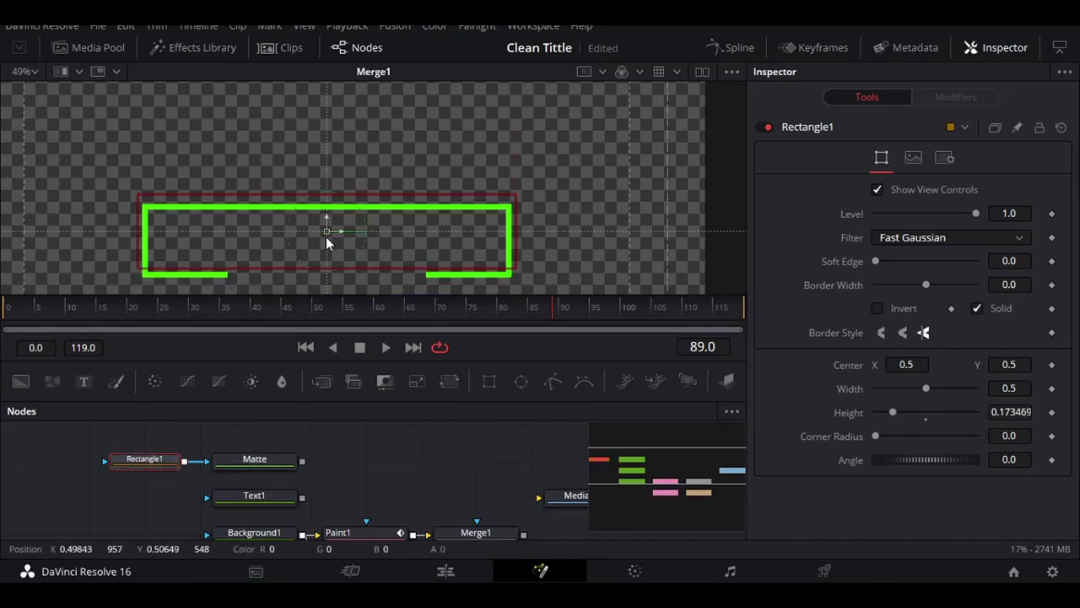
pyautogui.moveTo(327, 237); pyautogui.dragTo(327, 274)
pyautogui.moveTo(328, 241); pyautogui.dragTo(329, 240)
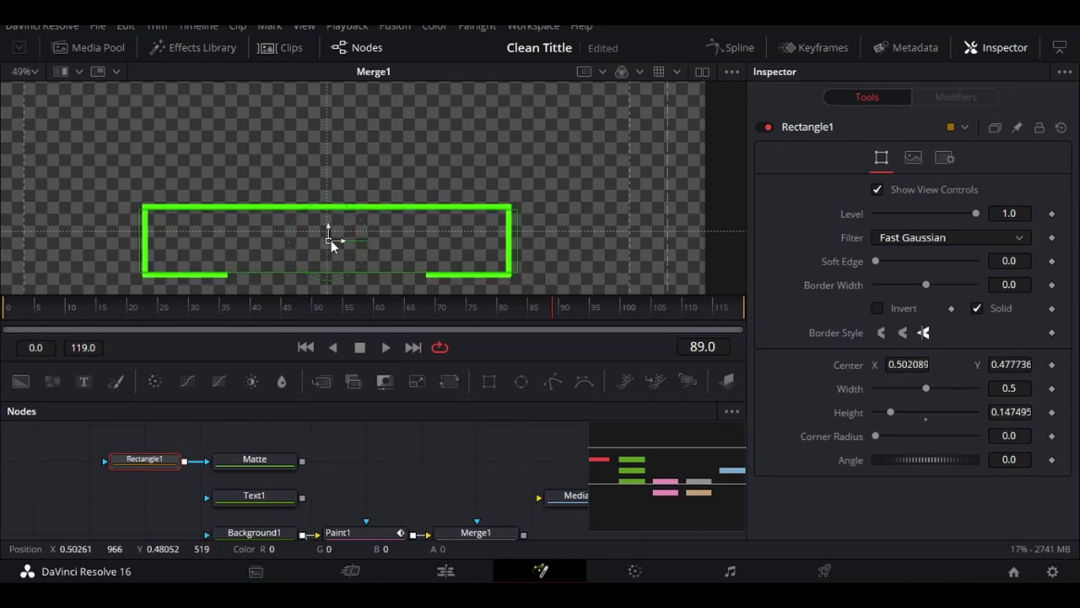
pyautogui.moveTo(513, 241); pyautogui.dragTo(508, 242)
pyautogui.moveTo(331, 242); pyautogui.dragTo(329, 240)
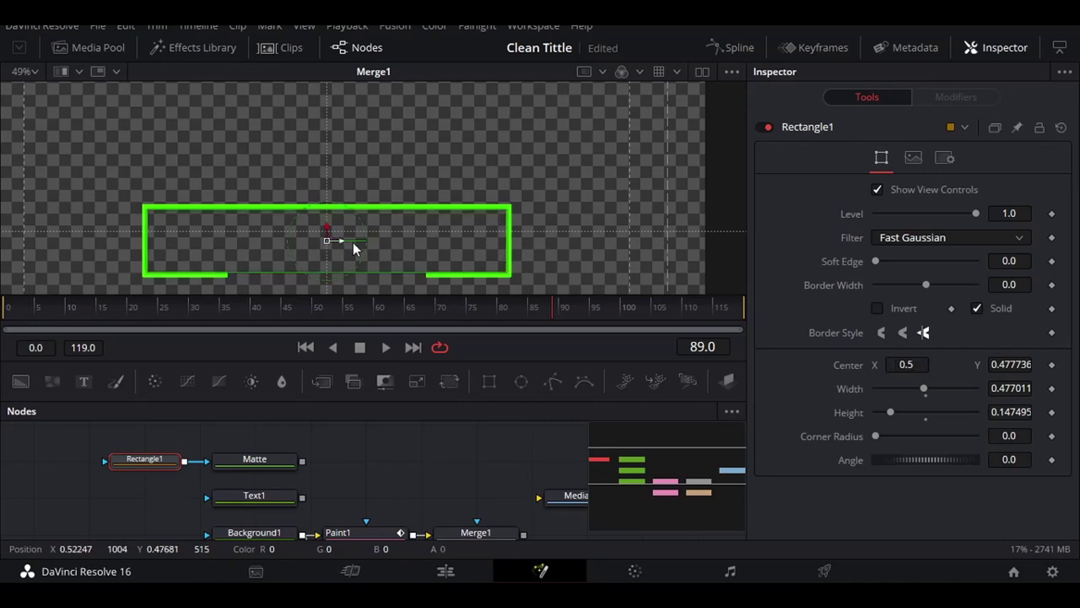
pyautogui.click(267, 457)
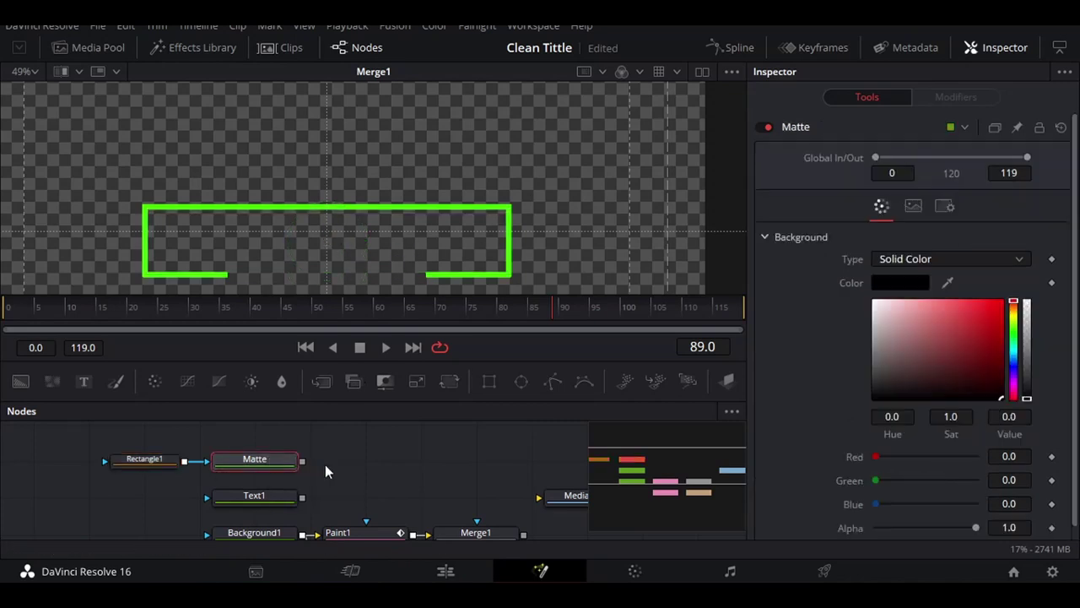
pyautogui.click(322, 381)
# - Wire Text1 into Merge2 as foreground with the In operator, viewing results in dual viewers
pyautogui.moveTo(366, 447)
pyautogui.mouseDown()
pyautogui.moveTo(294, 471)
pyautogui.moveTo(302, 462)
pyautogui.mouseUp()
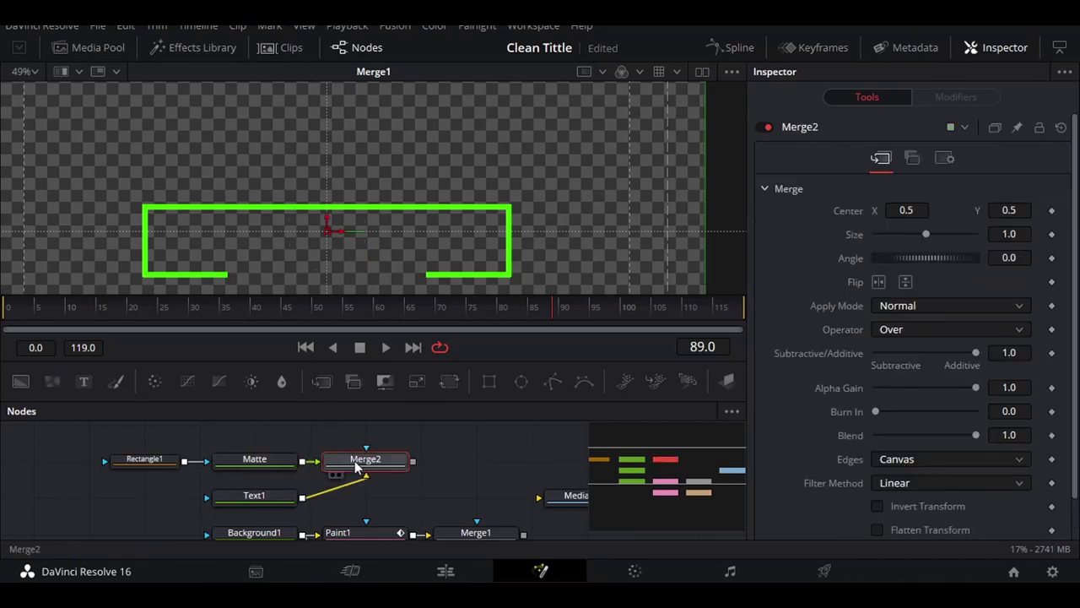
pyautogui.click(702, 71)
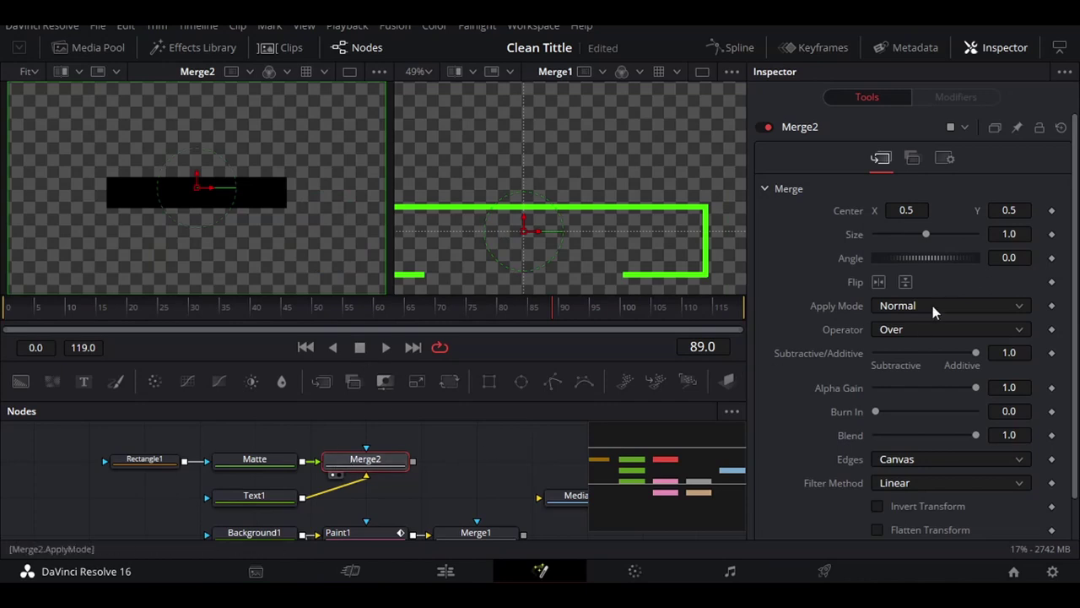
pyautogui.click(928, 329)
pyautogui.click(908, 371)
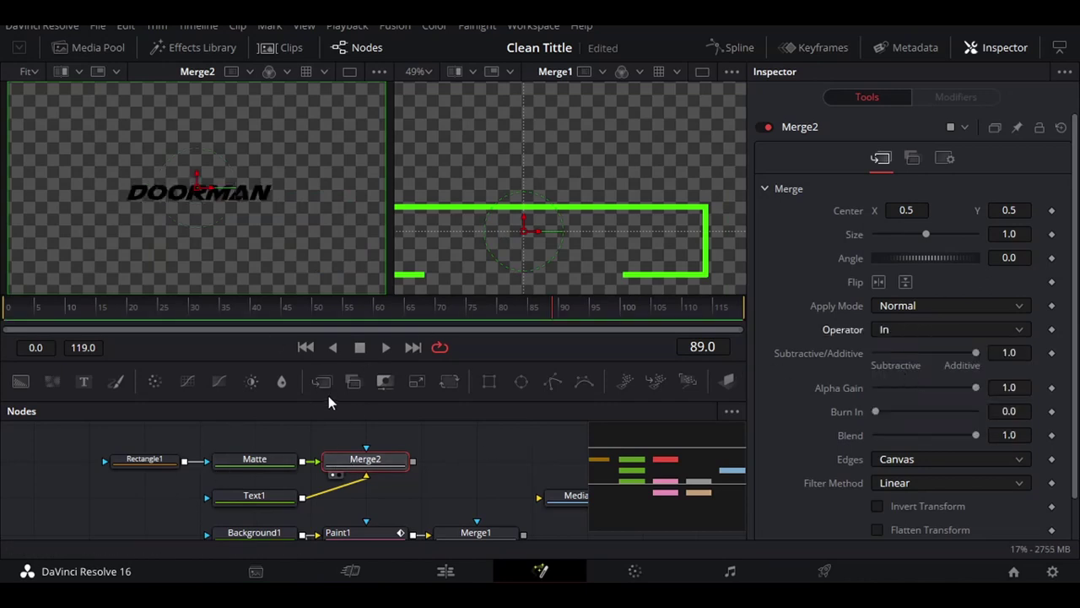
pyautogui.click(254, 495)
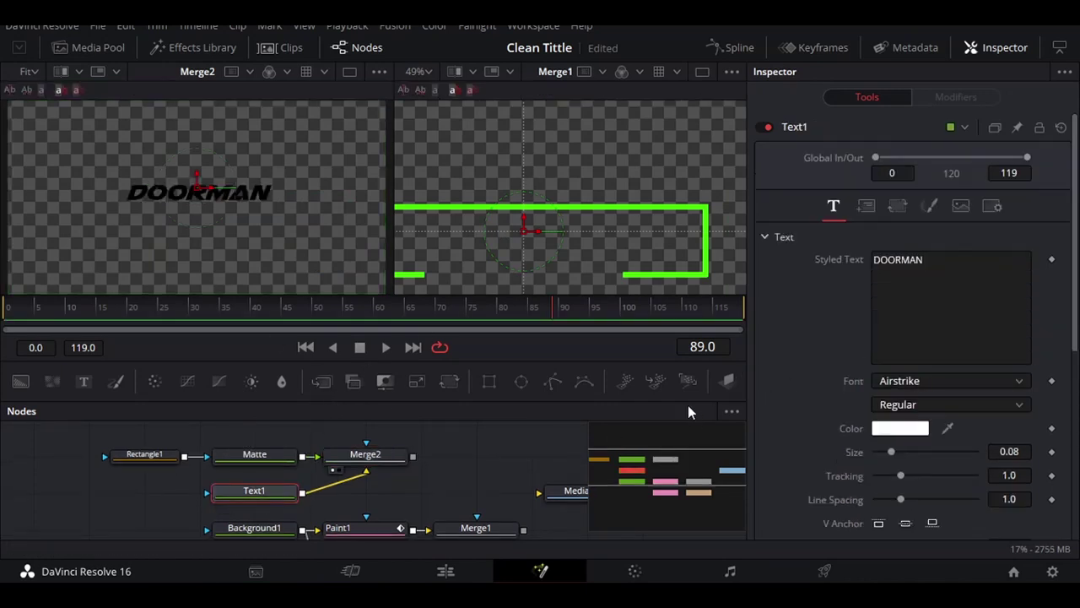
pyautogui.click(397, 454)
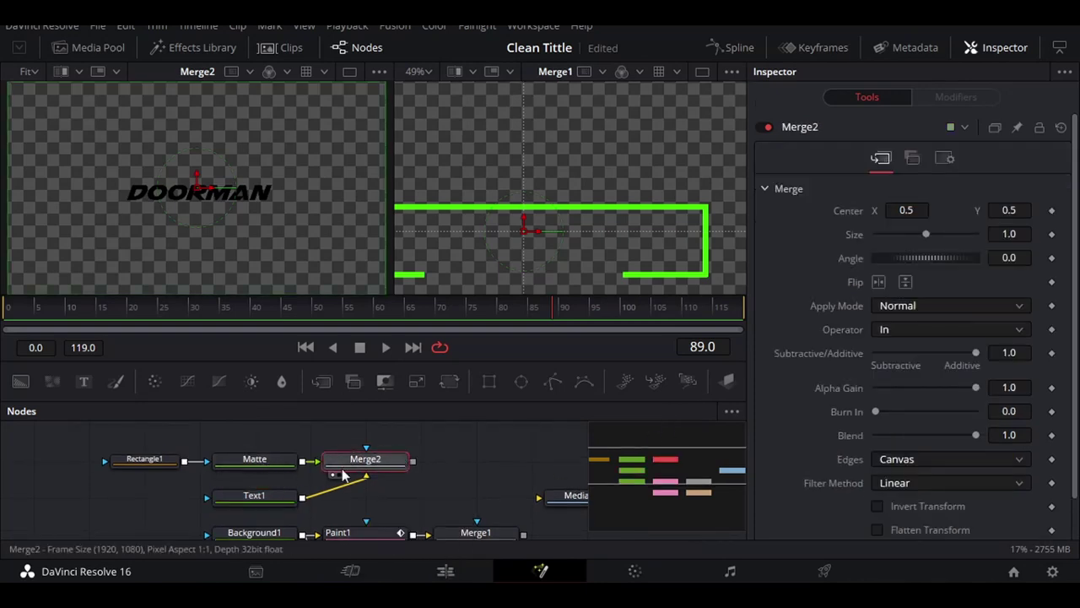
pyautogui.hotkey('ctrl', 't')
pyautogui.moveTo(314, 477); pyautogui.dragTo(363, 470)
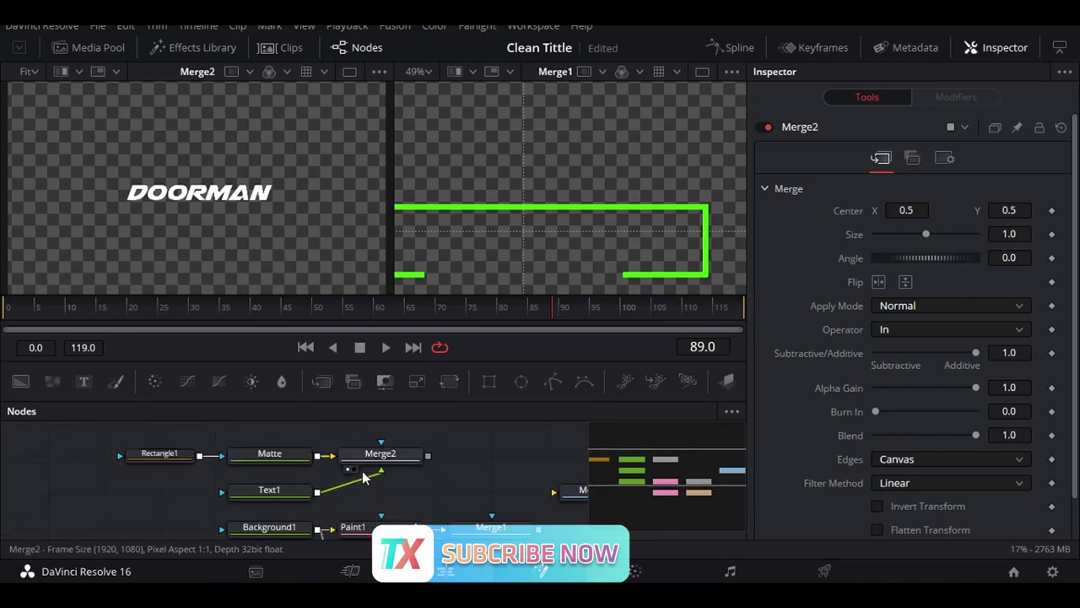
# - Copy Rectangle1, Matte, Text1 and Merge2 and paste them as a duplicate node group
pyautogui.click(159, 458)
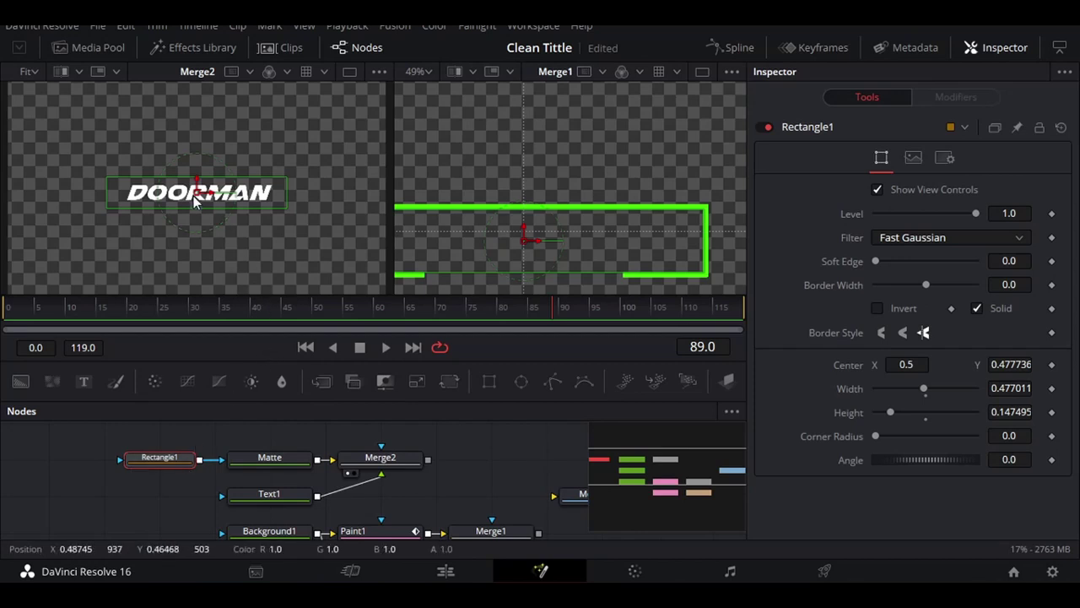
pyautogui.moveTo(422, 487)
pyautogui.mouseDown()
pyautogui.moveTo(235, 472)
pyautogui.moveTo(150, 448)
pyautogui.mouseUp()
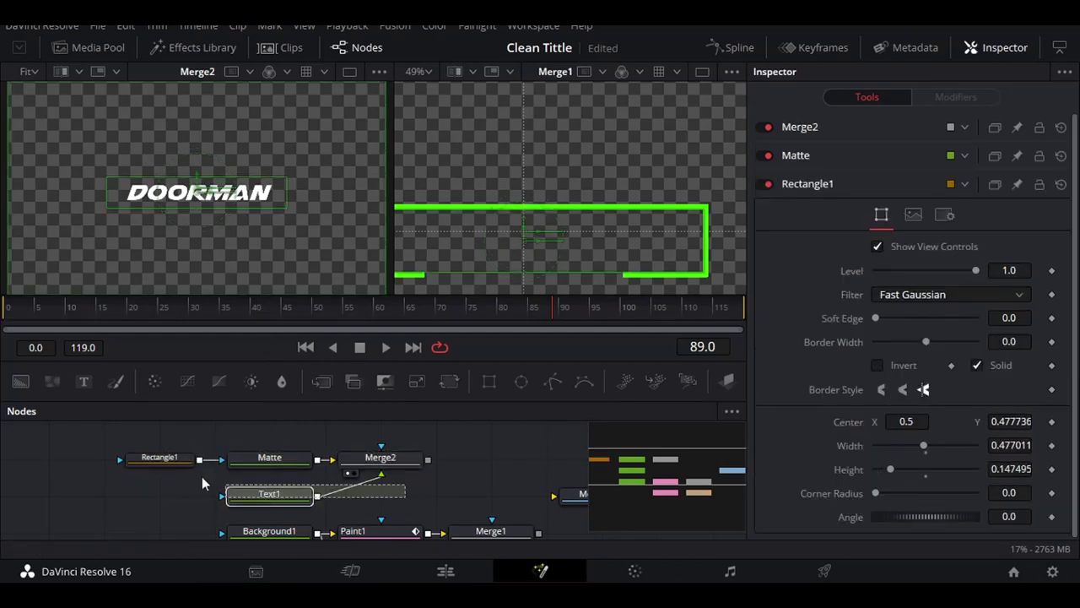
pyautogui.keyDown('ctrl'); pyautogui.click(262, 494); pyautogui.keyUp('ctrl')
pyautogui.hotkey('ctrl', 'c')
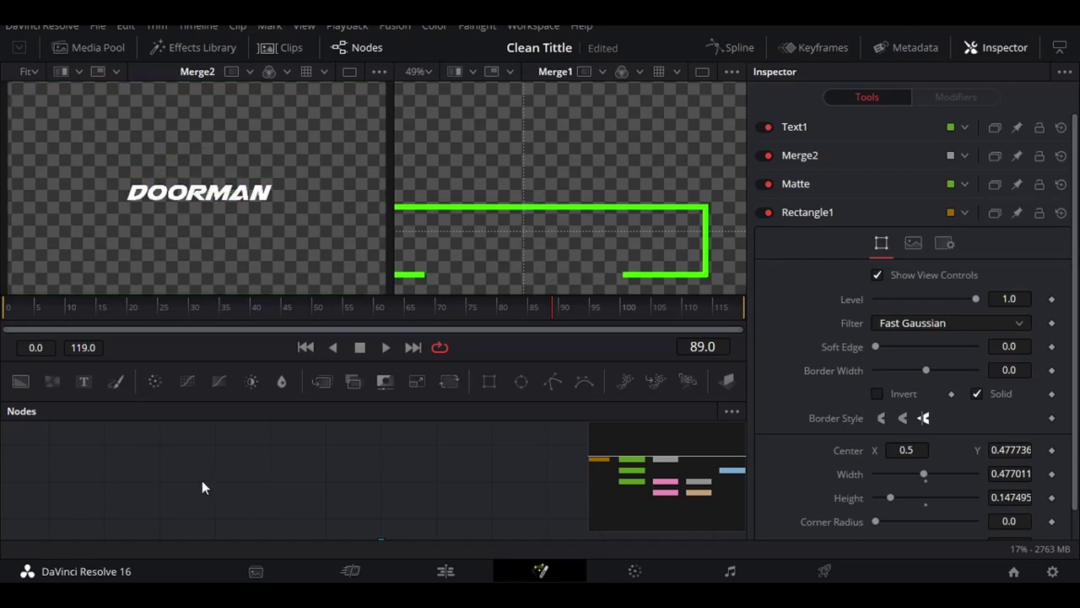
pyautogui.hotkey('ctrl', 'v')
# - Shift the pasted rectangle mask right to X 0.738 so only RMAN shows, then paste again
pyautogui.moveTo(263, 463); pyautogui.dragTo(284, 444)
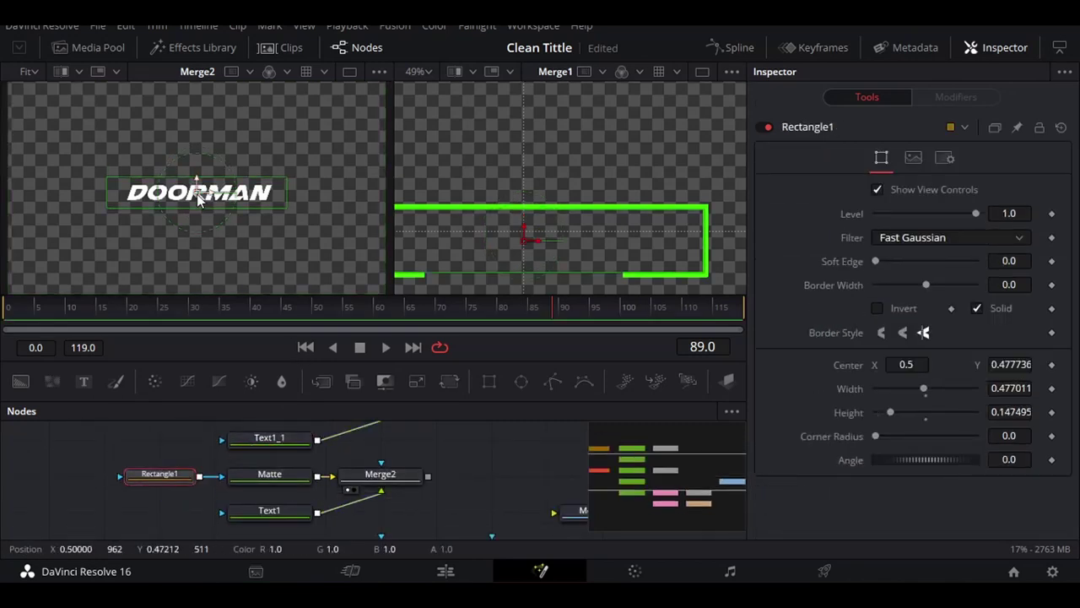
pyautogui.moveTo(199, 194); pyautogui.dragTo(252, 194)
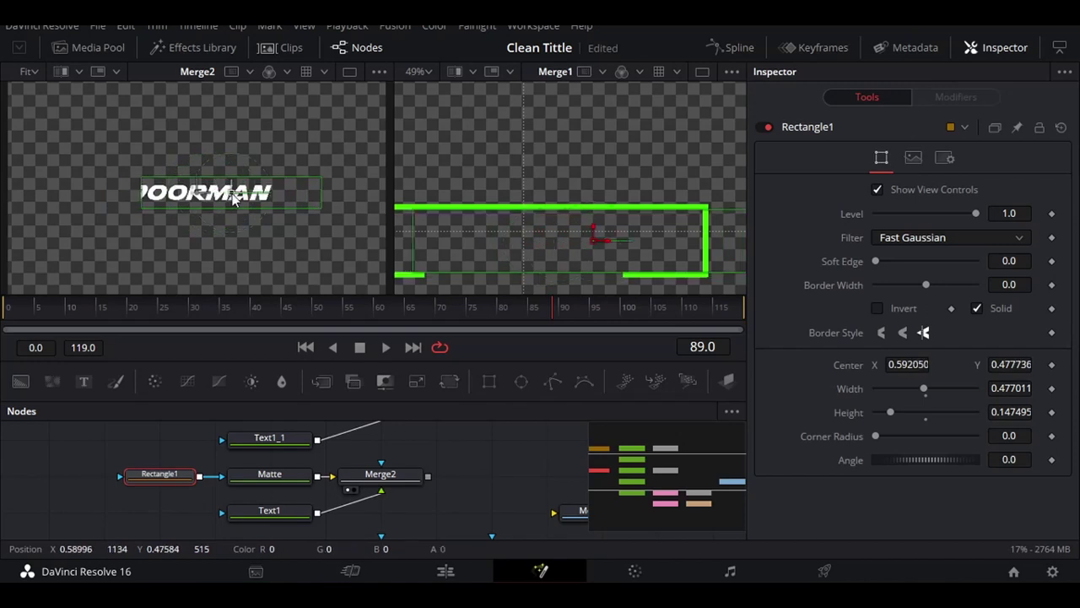
pyautogui.rightClick(209, 222)
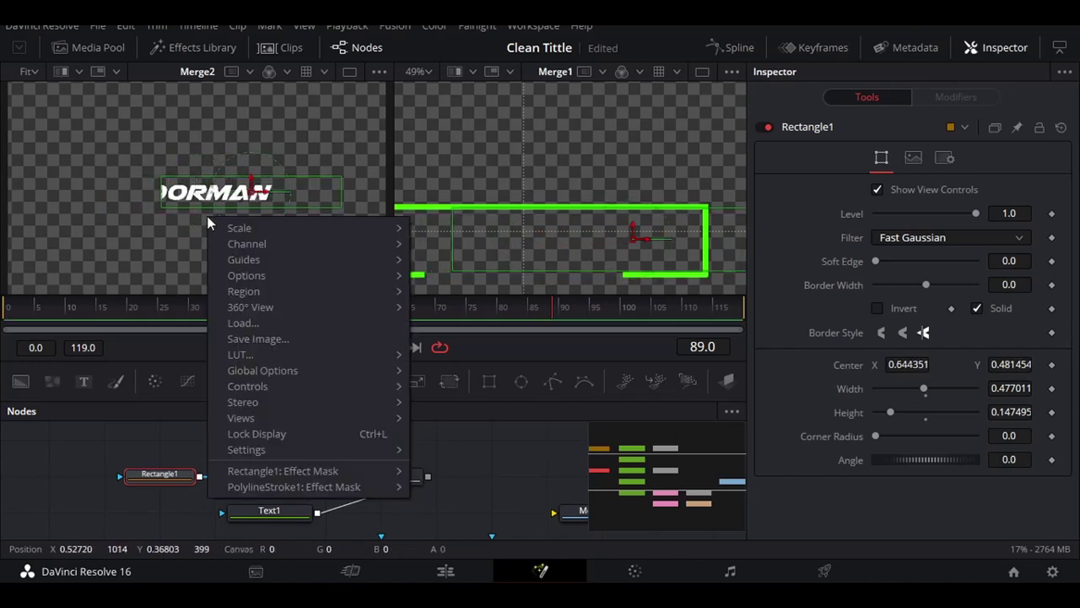
pyautogui.moveTo(252, 195); pyautogui.dragTo(284, 194)
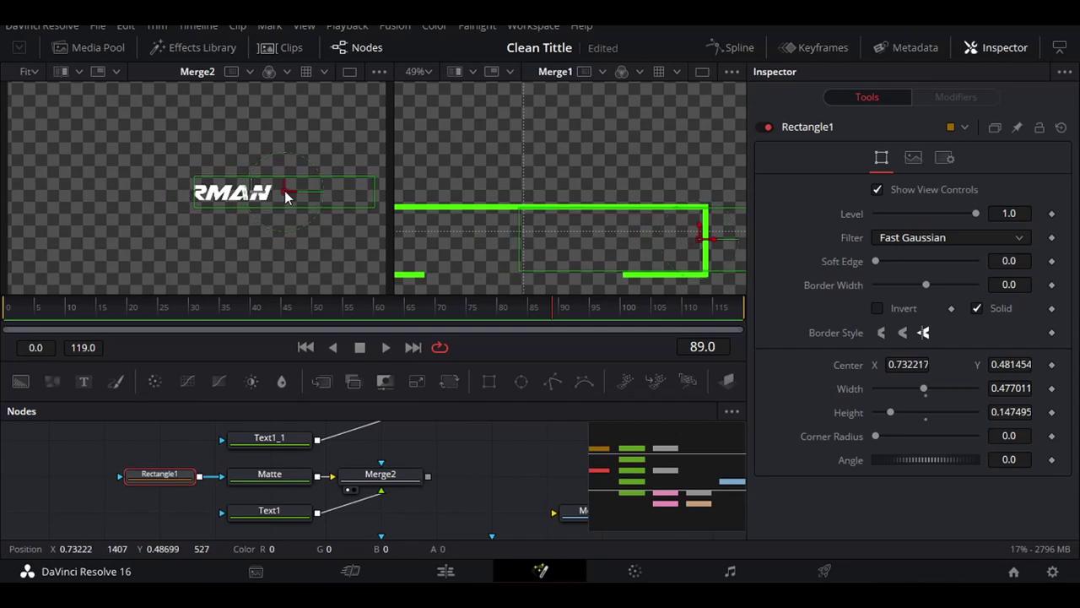
pyautogui.moveTo(284, 191); pyautogui.dragTo(287, 192)
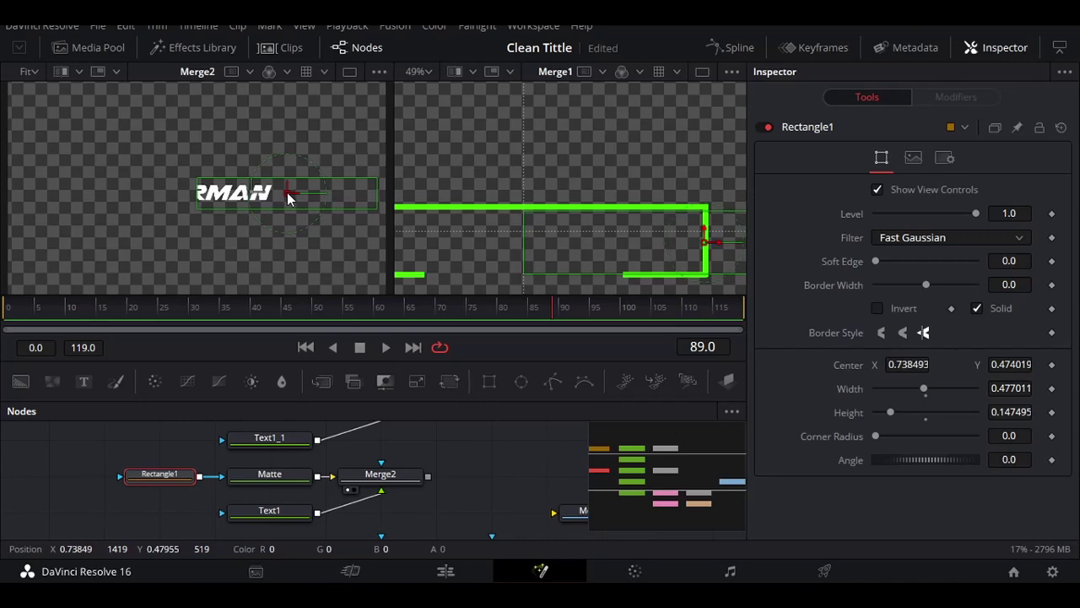
pyautogui.hotkey('ctrl', 'v')
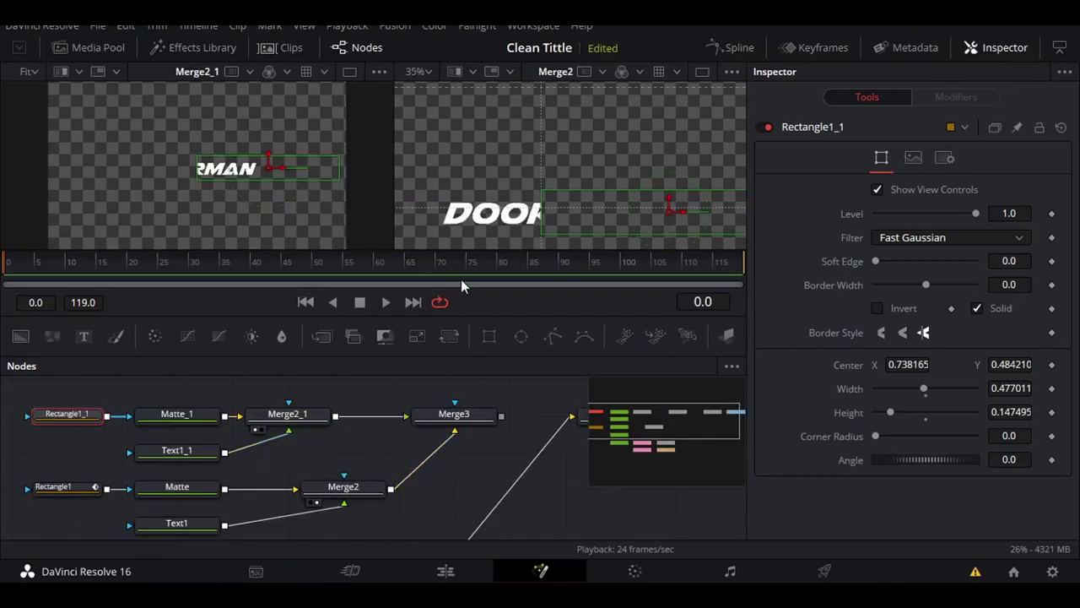
# - Keyframe Text1_1's Center: centred at frame 90, shifted left to X 0.29 at frame 0
pyautogui.click(428, 430)
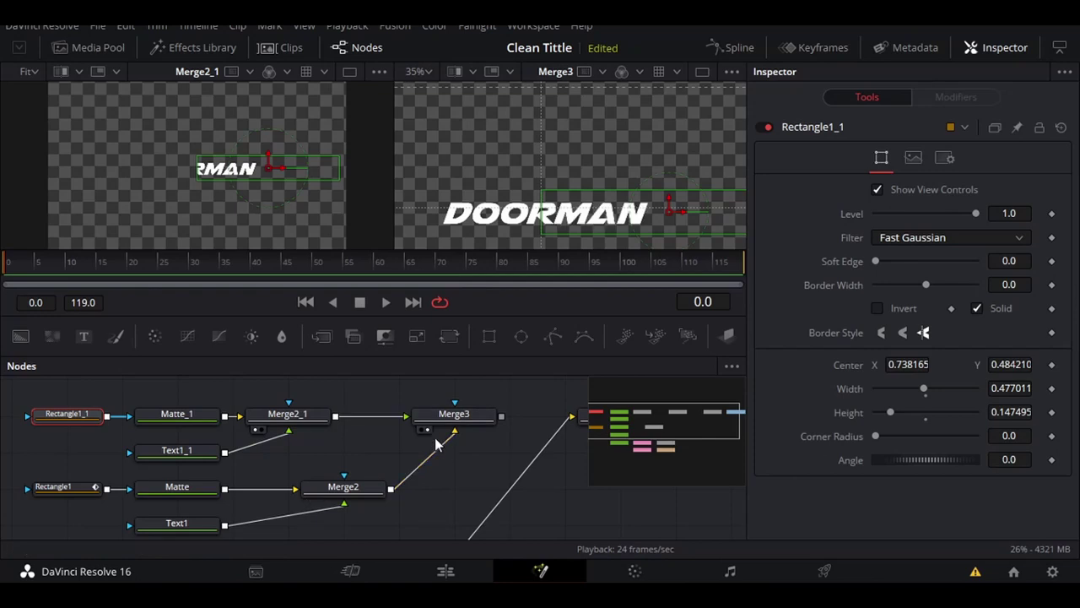
pyautogui.click(165, 453)
pyautogui.click(866, 206)
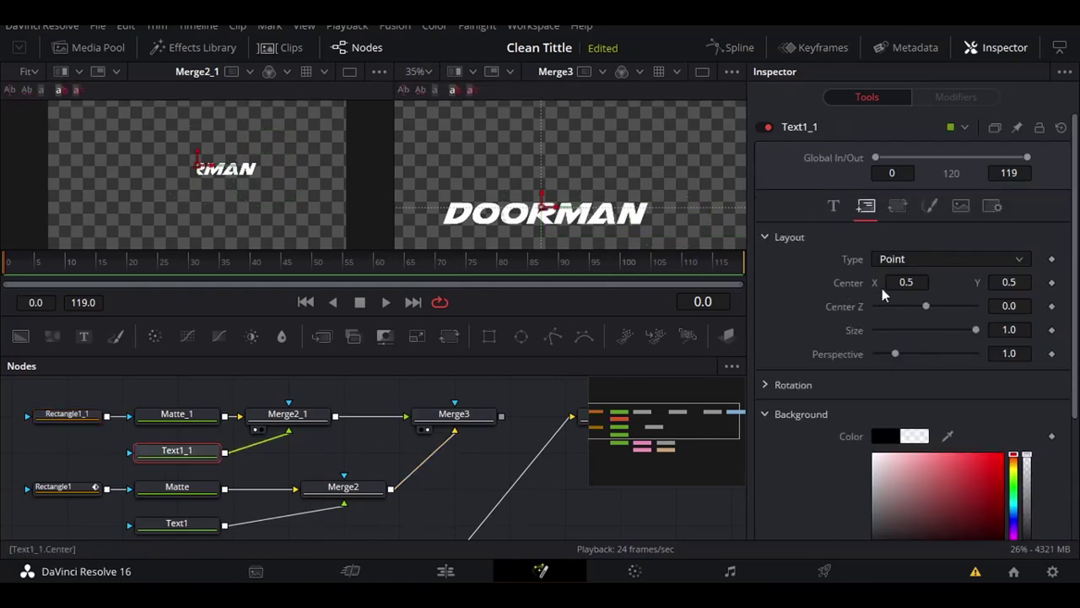
pyautogui.rightClick(861, 287)
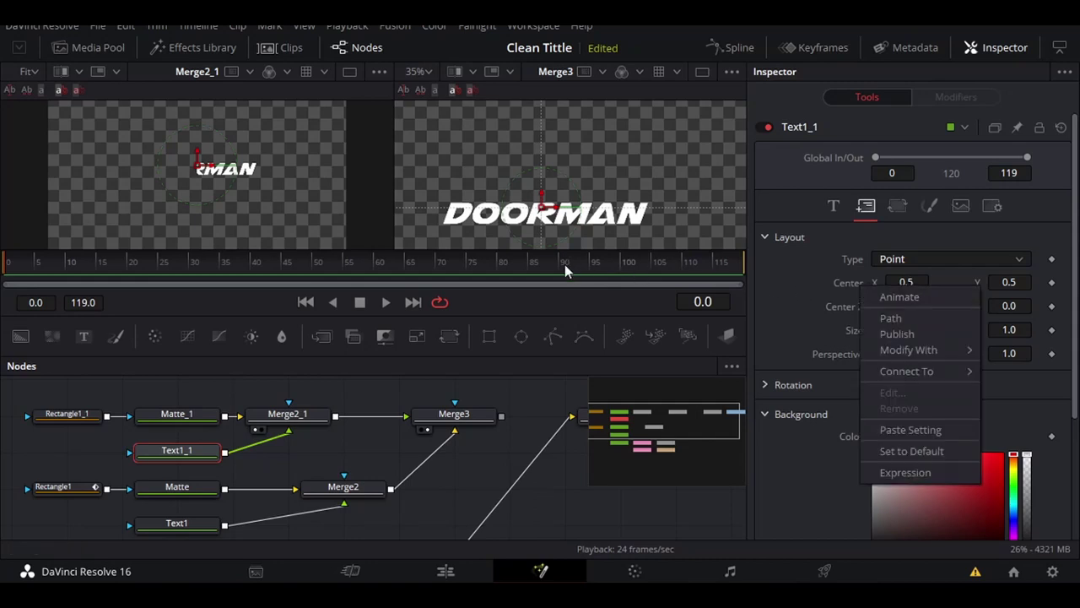
pyautogui.click(564, 264)
pyautogui.rightClick(865, 289)
pyautogui.click(900, 297)
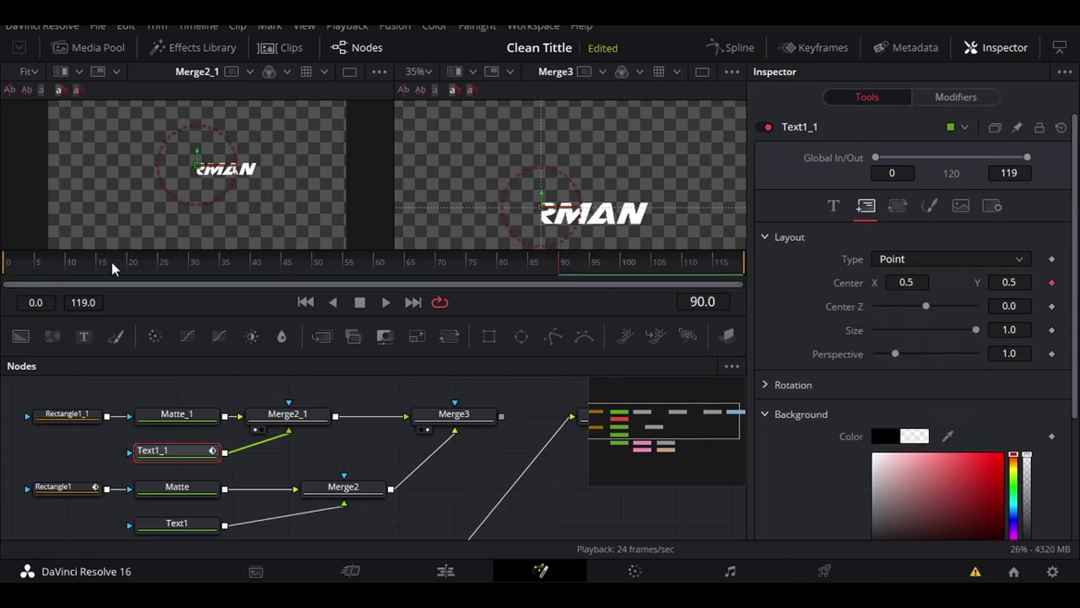
pyautogui.click(7, 267)
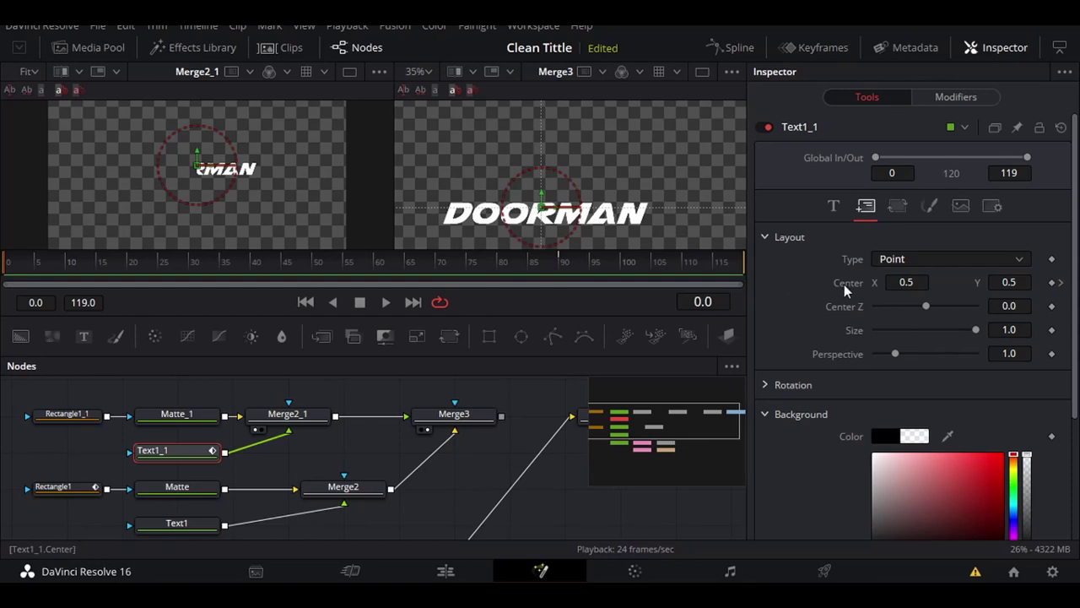
pyautogui.scroll(-2, 561, 210)
pyautogui.moveTo(561, 209); pyautogui.dragTo(503, 205)
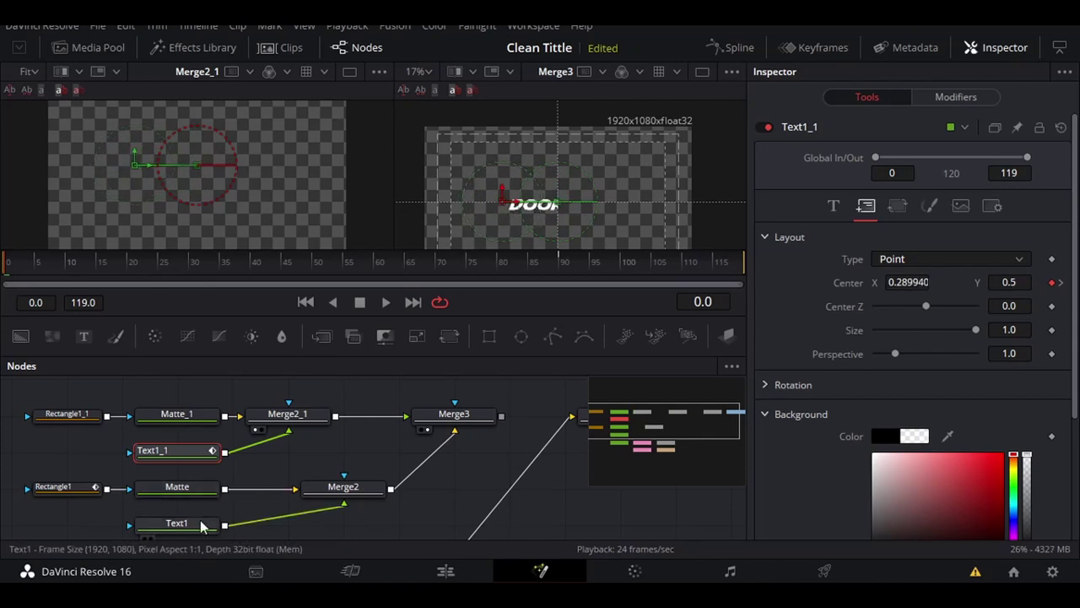
# - Keyframe Text1's Center: centred at frame 90, right of centre (X about 0.69) at frame 0
pyautogui.scroll(-1, 211, 472)
pyautogui.click(176, 490)
pyautogui.click(866, 205)
pyautogui.rightClick(851, 283)
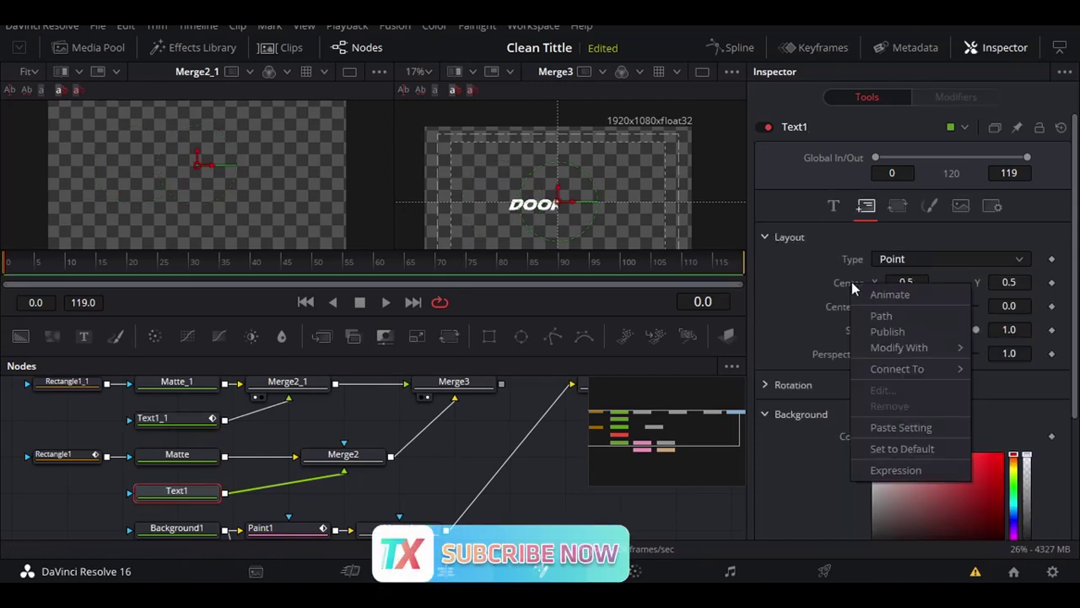
pyautogui.click(860, 287)
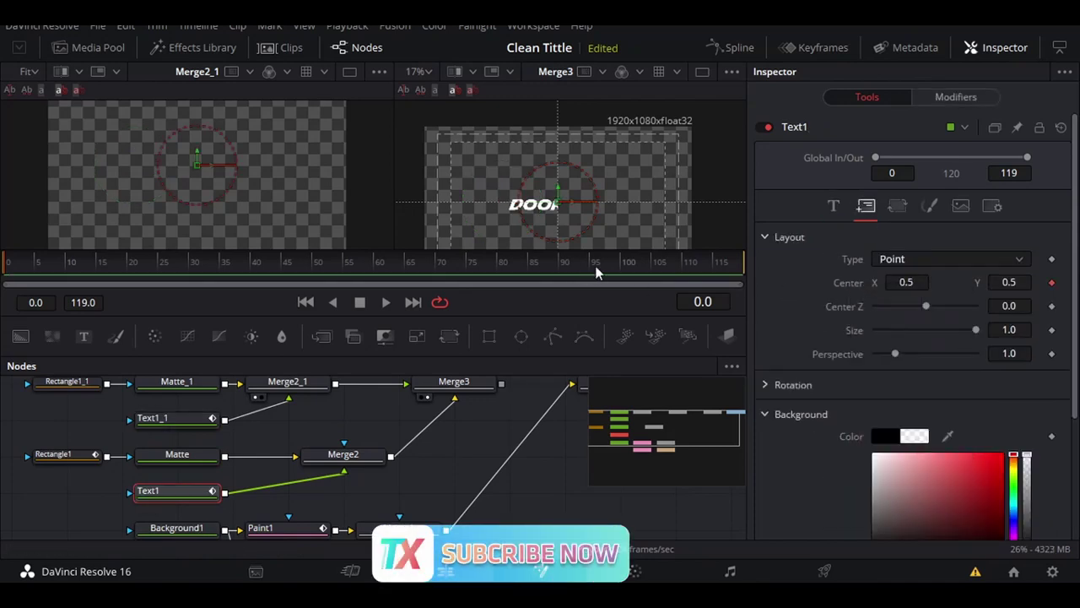
pyautogui.click(567, 271)
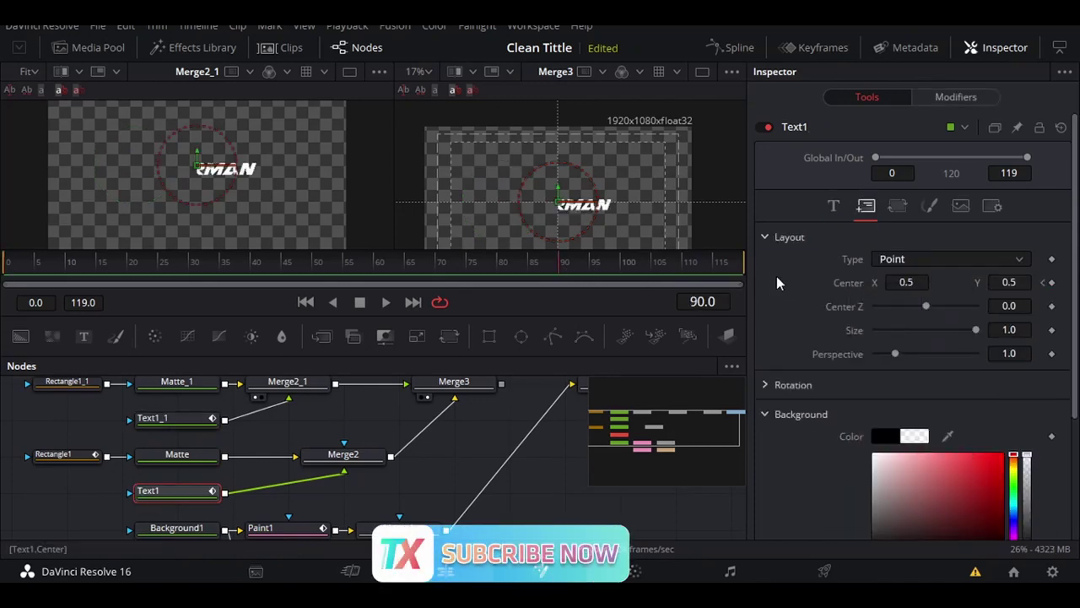
pyautogui.click(1044, 282)
pyautogui.moveTo(560, 207); pyautogui.dragTo(611, 208)
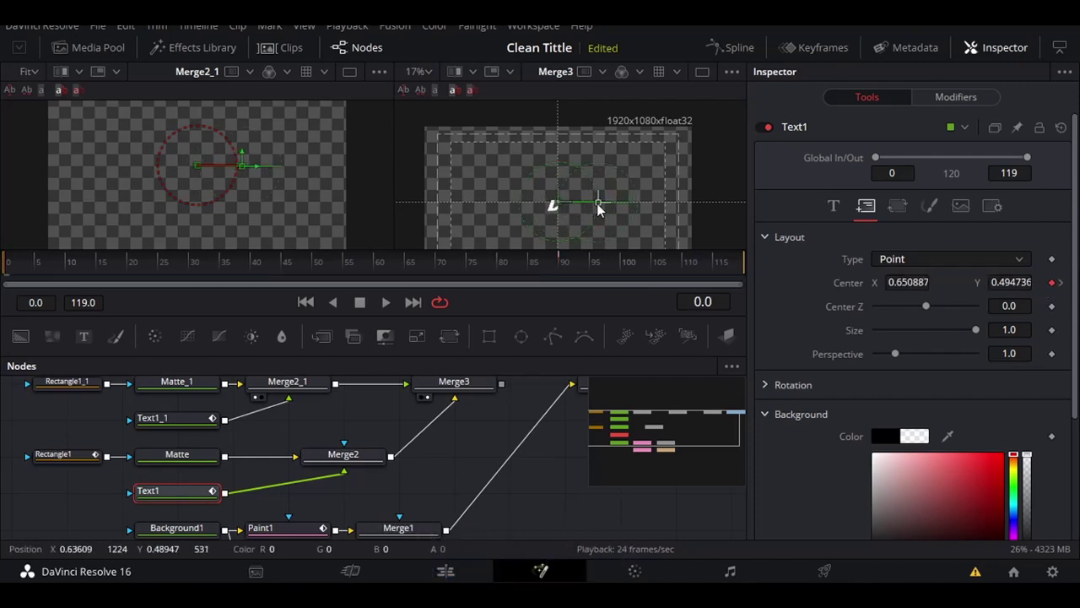
# - Play the animation to preview the DOORMAN text sliding in
pyautogui.click(386, 302)
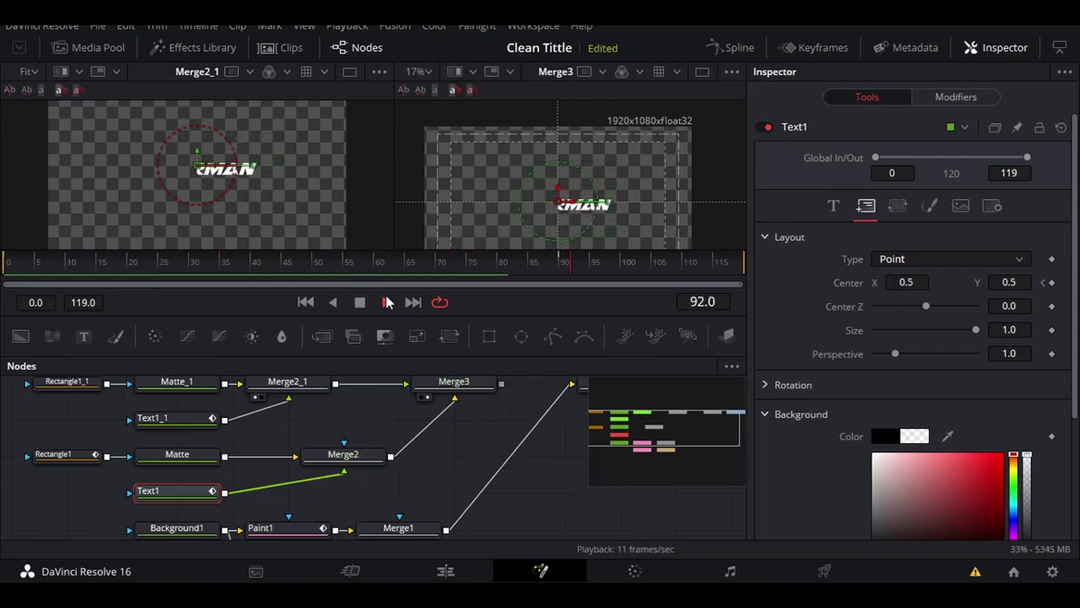
pyautogui.click(385, 302)
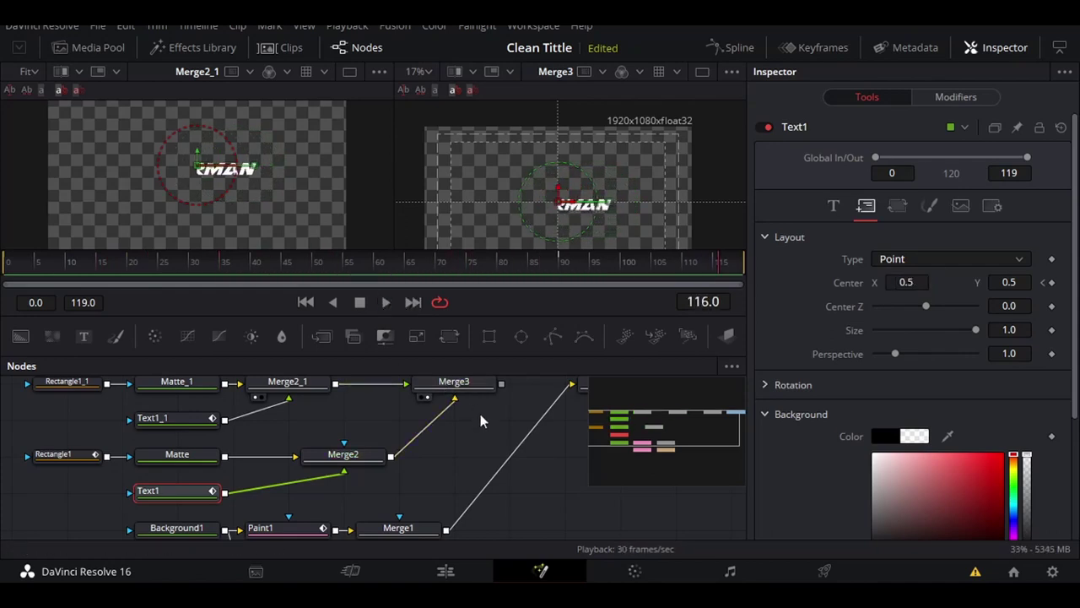
pyautogui.scroll(-2, 476, 422)
pyautogui.scroll(2, 458, 439)
# - Remove Rectangle1's Center keyframe and animation path so it stays at X 0.260355
pyautogui.click(446, 433)
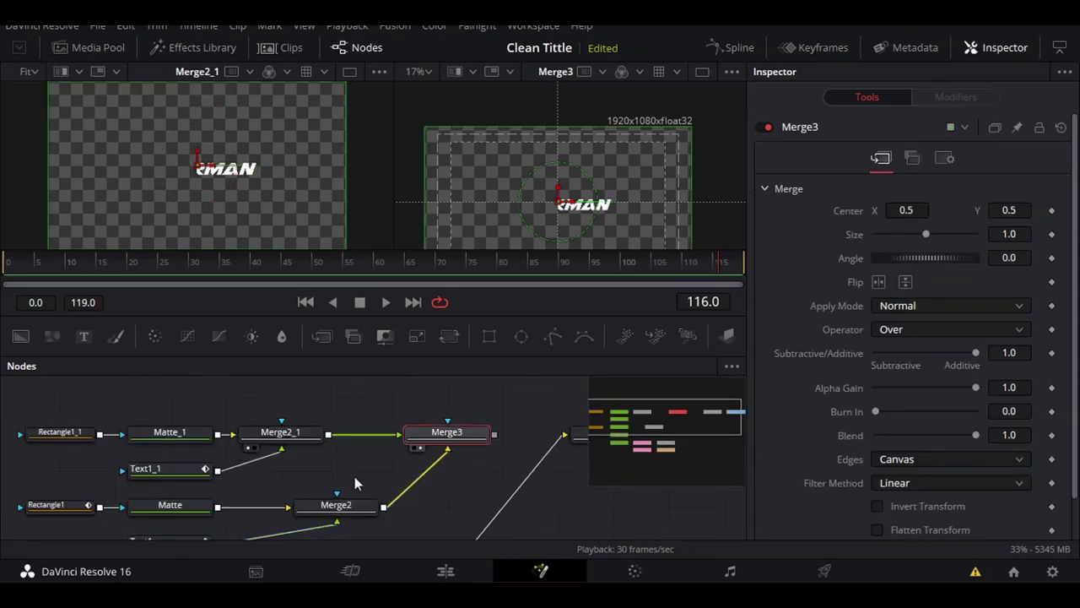
pyautogui.click(61, 432)
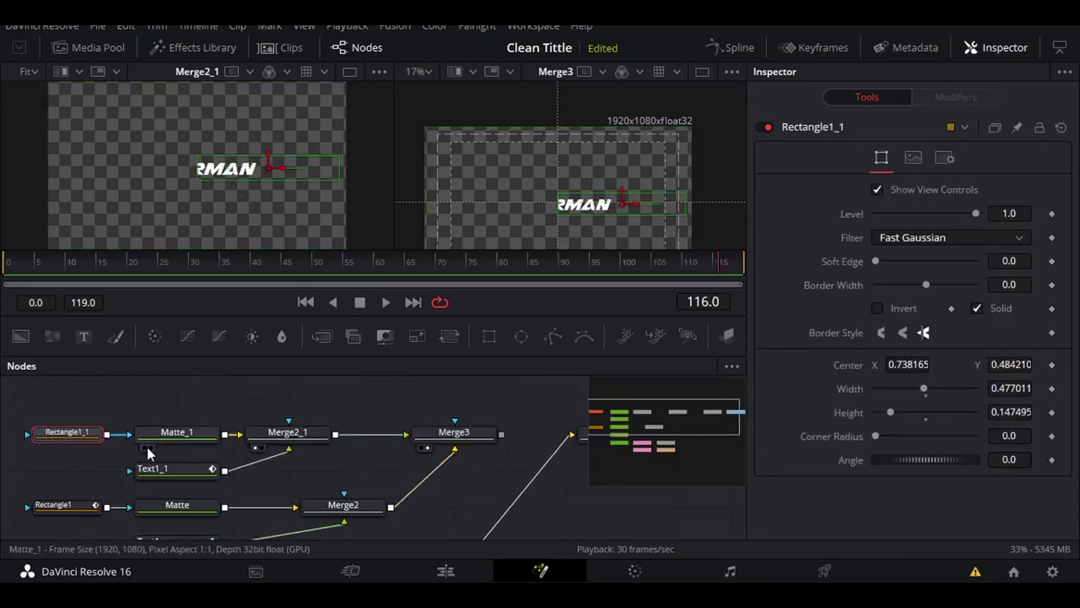
pyautogui.click(89, 504)
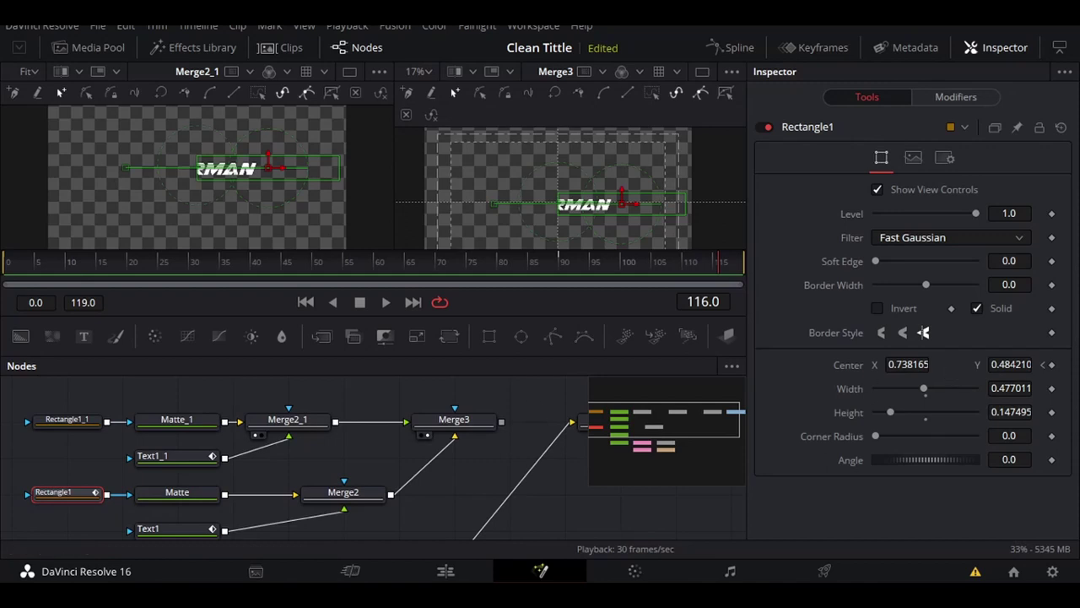
pyautogui.rightClick(1052, 369)
pyautogui.click(1004, 388)
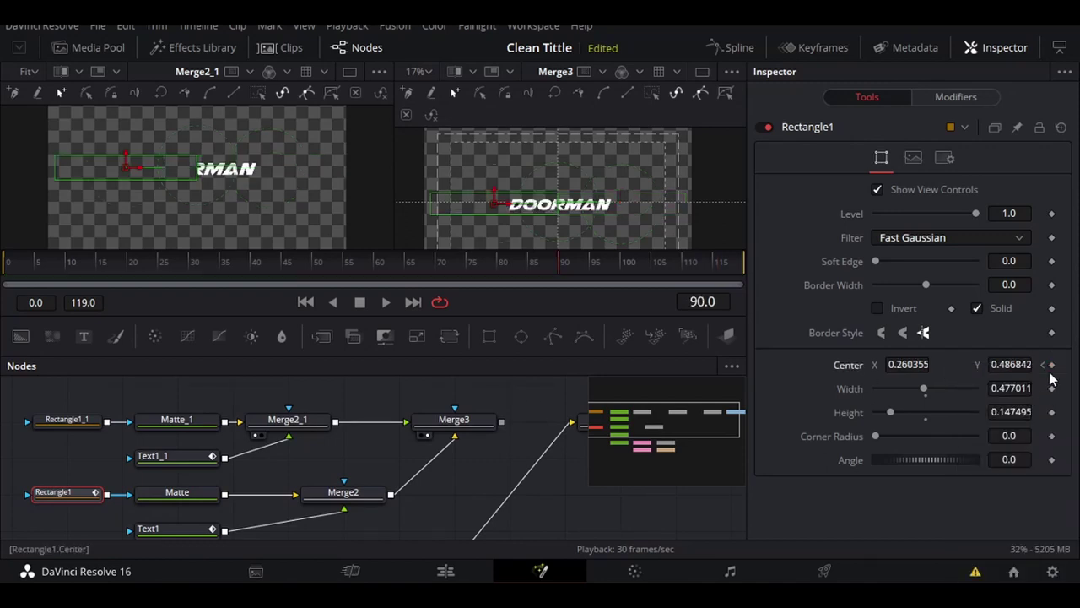
pyautogui.rightClick(1045, 371)
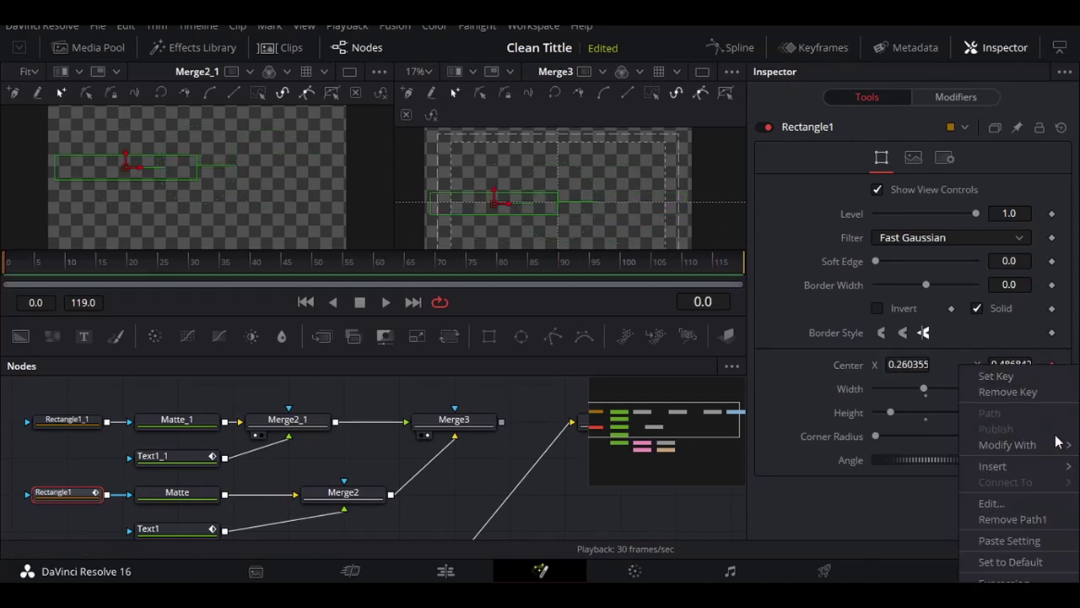
pyautogui.click(1000, 518)
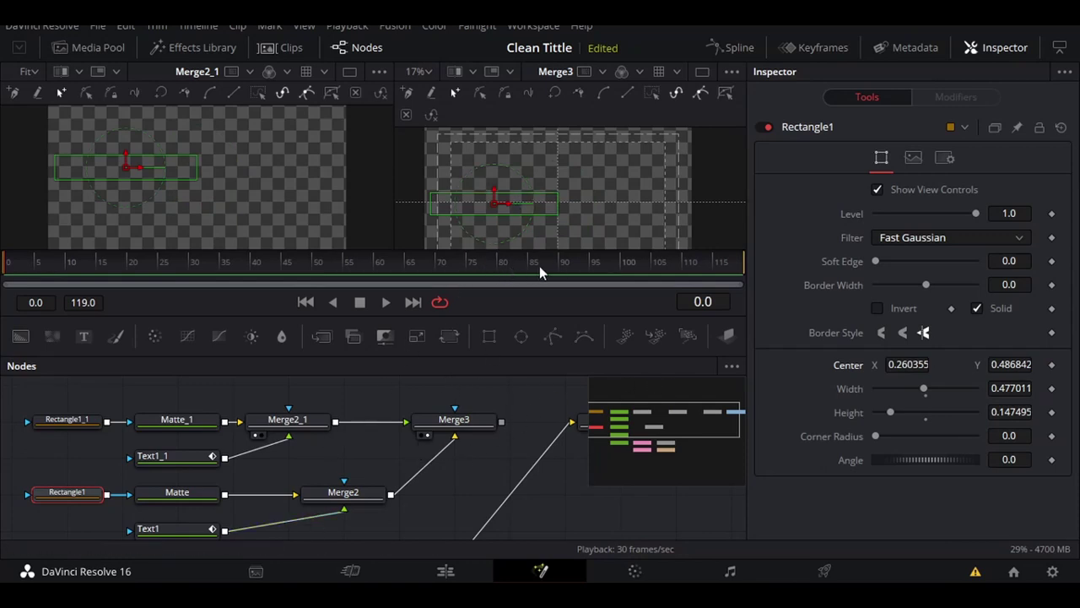
# - Play back the Merge3 composite, return to frame 0, and save the Clean Tittle project
pyautogui.click(561, 266)
pyautogui.click(454, 419)
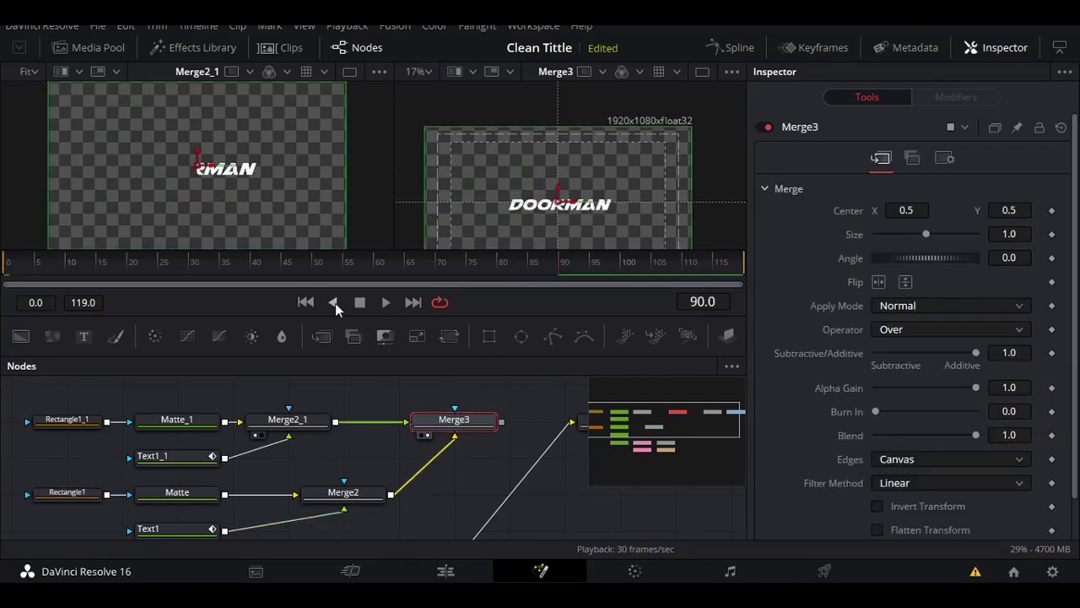
pyautogui.click(380, 302)
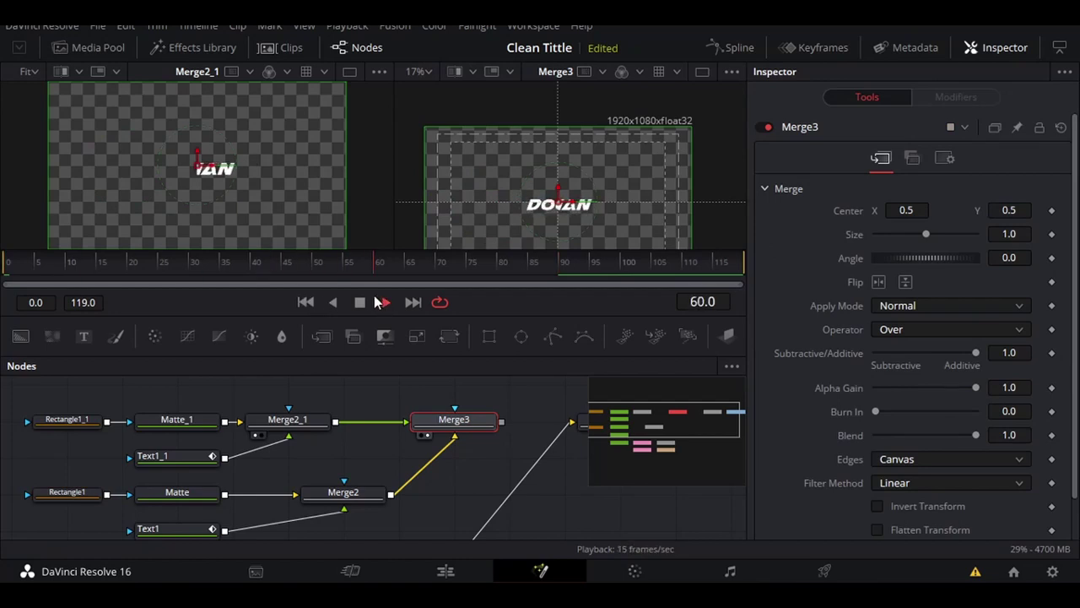
pyautogui.click(359, 302)
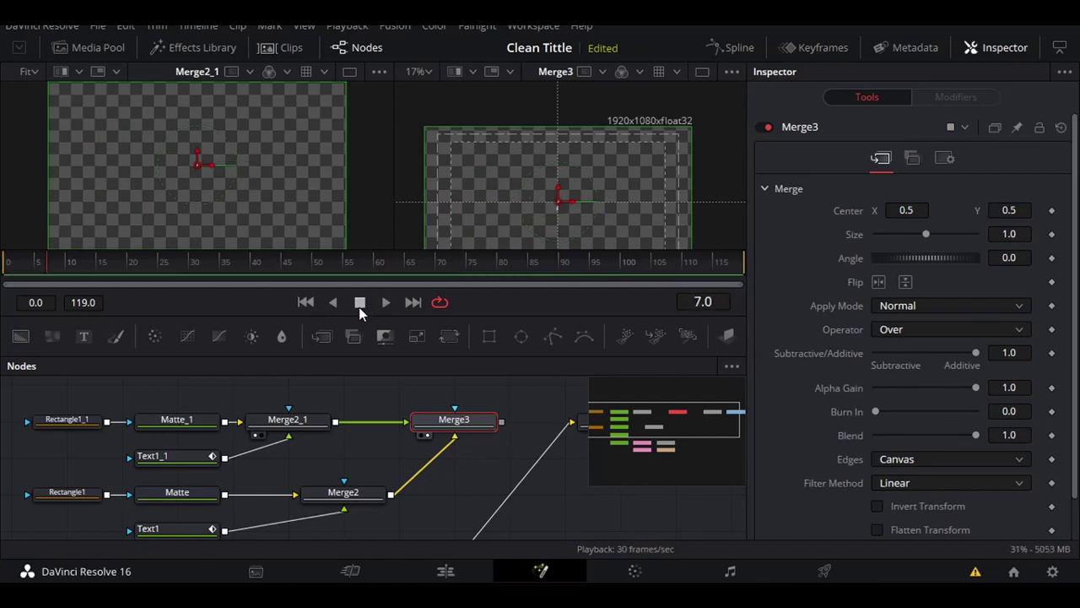
pyautogui.click(305, 302)
pyautogui.click(1042, 492)
pyautogui.hotkey('ctrl', 's')
# - Check the comp on the Cut and Edit pages, then view Merge4 in a single viewer at frame 89
pyautogui.click(350, 572)
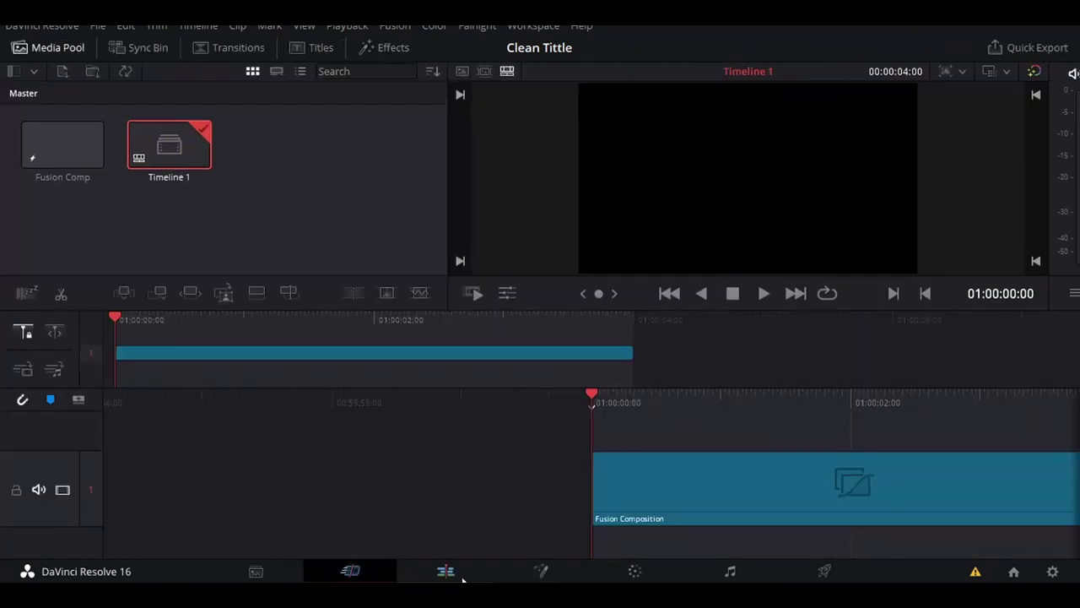
pyautogui.click(445, 571)
pyautogui.click(540, 571)
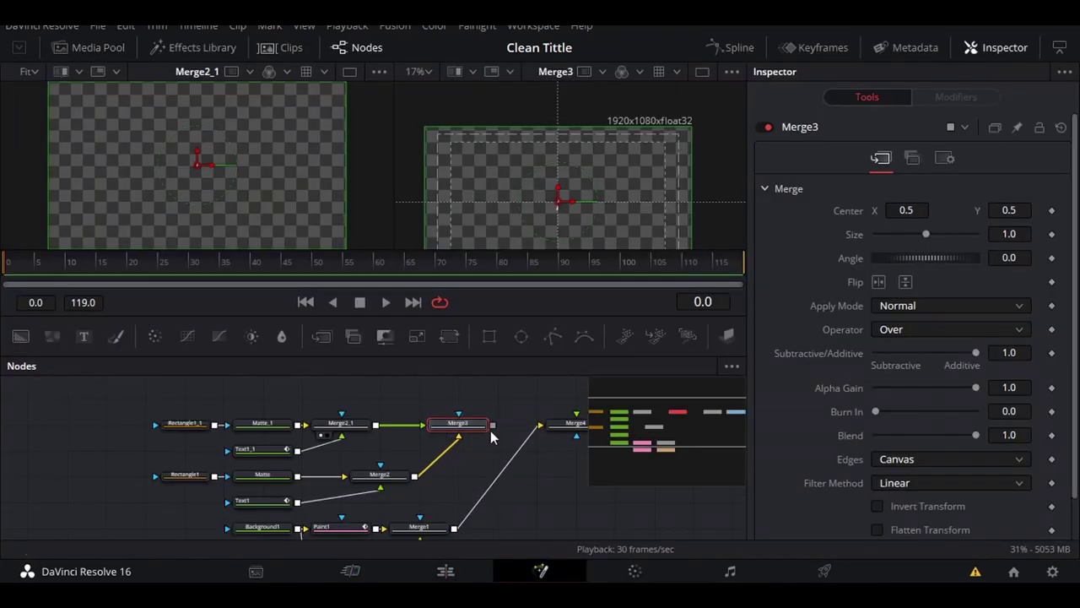
pyautogui.moveTo(651, 420); pyautogui.dragTo(684, 431)
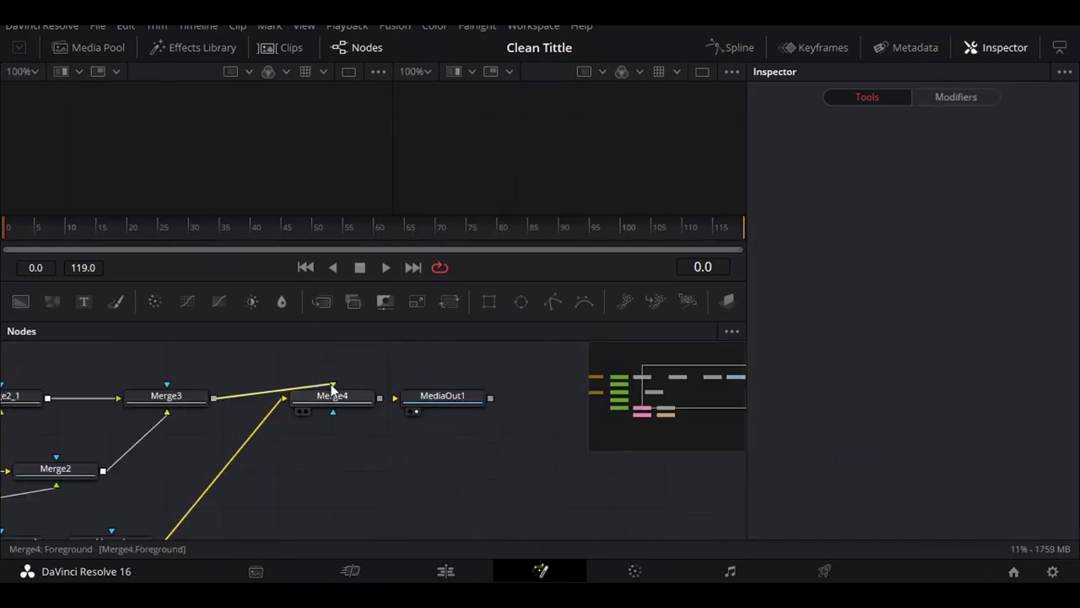
pyautogui.click(302, 411)
pyautogui.click(702, 72)
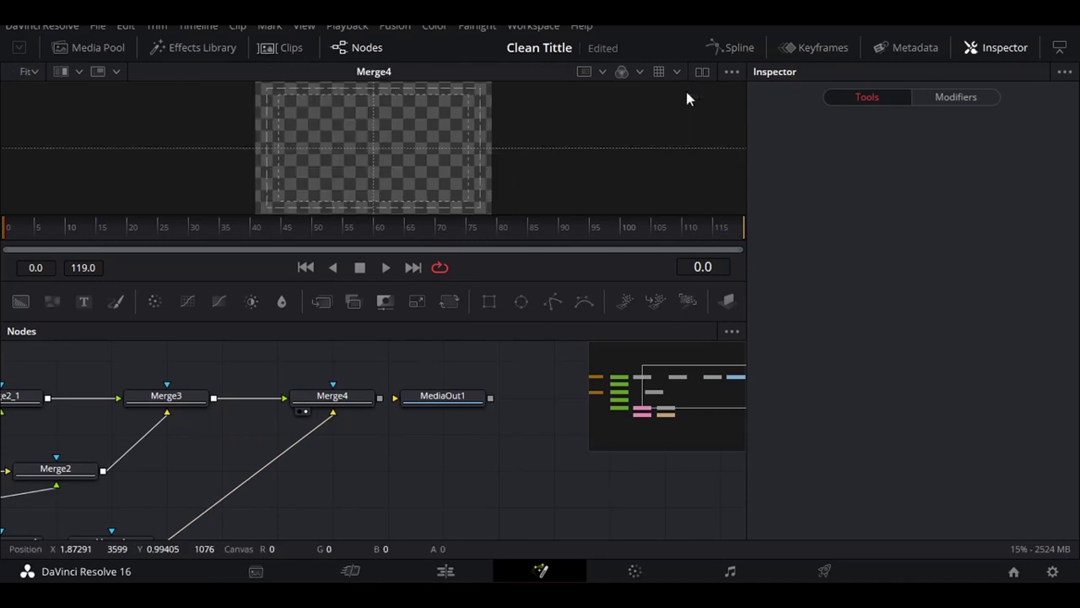
pyautogui.click(556, 231)
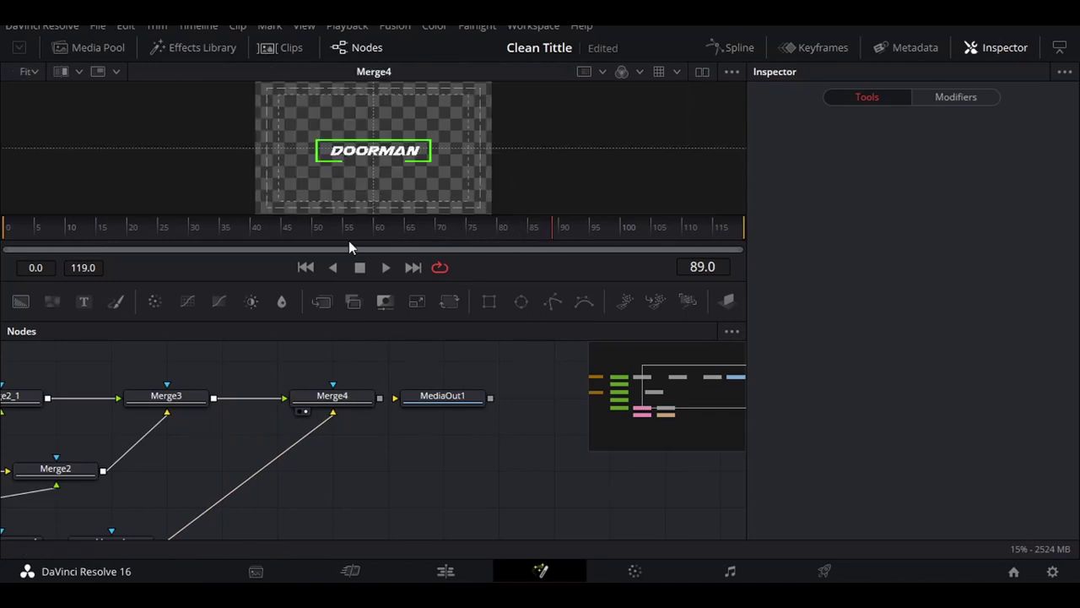
pyautogui.click(342, 236)
pyautogui.click(556, 230)
# - Box-select all the Rectangle, Matte, Text and Merge title nodes
pyautogui.moveTo(663, 384); pyautogui.dragTo(607, 388)
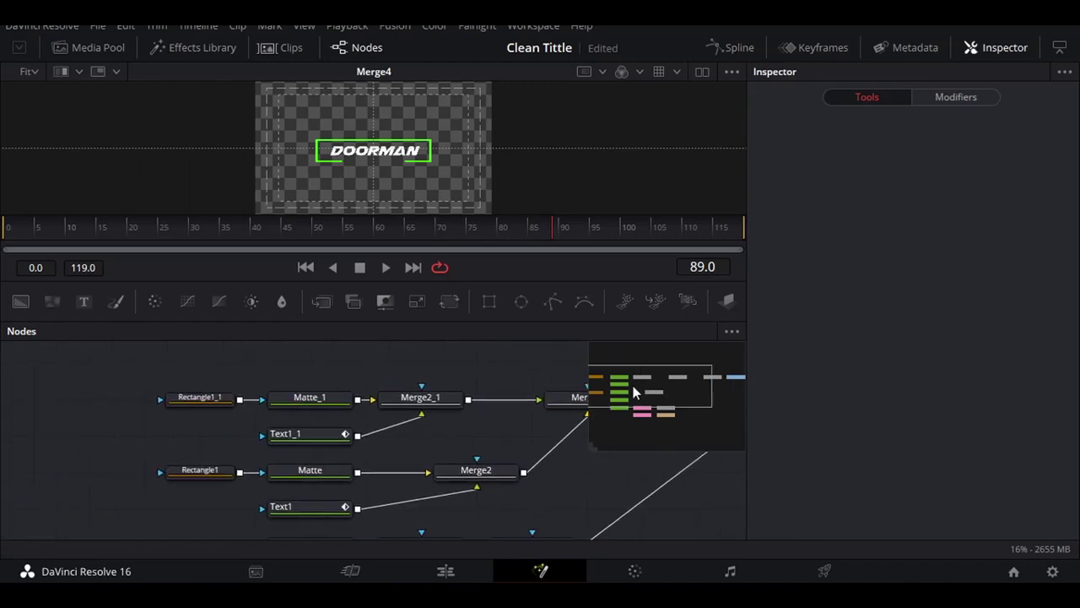
pyautogui.scroll(-2, 489, 416)
pyautogui.scroll(2, 490, 426)
pyautogui.moveTo(257, 413); pyautogui.dragTo(550, 510)
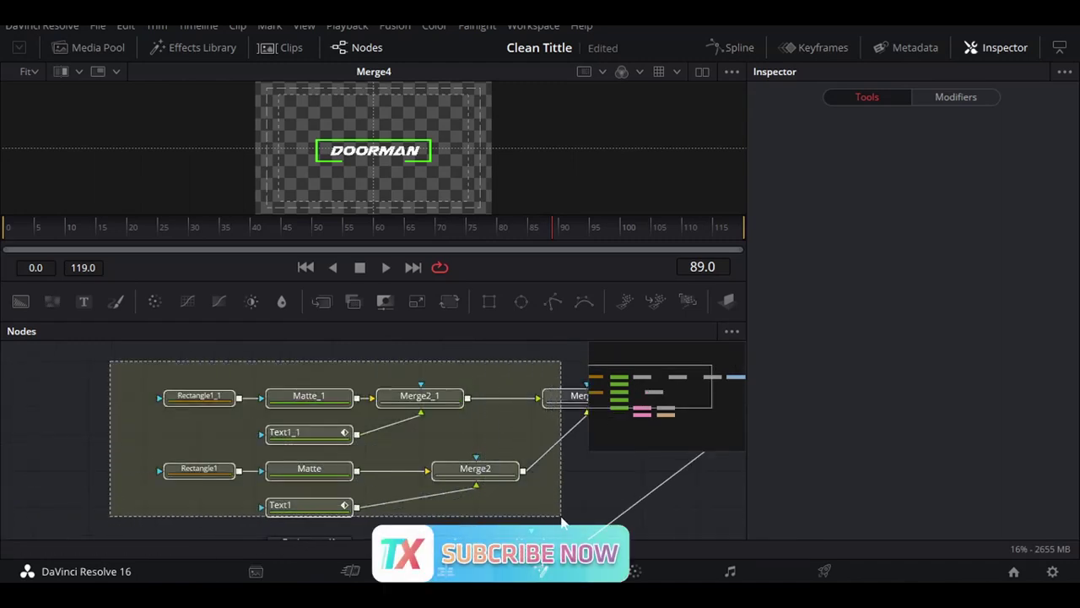
# - Copy the selected title nodes and paste a duplicate chain ending in Merge3_1, then select Merge3_1
pyautogui.moveTo(550, 508); pyautogui.dragTo(569, 516)
pyautogui.click(475, 473)
pyautogui.rightClick(475, 472)
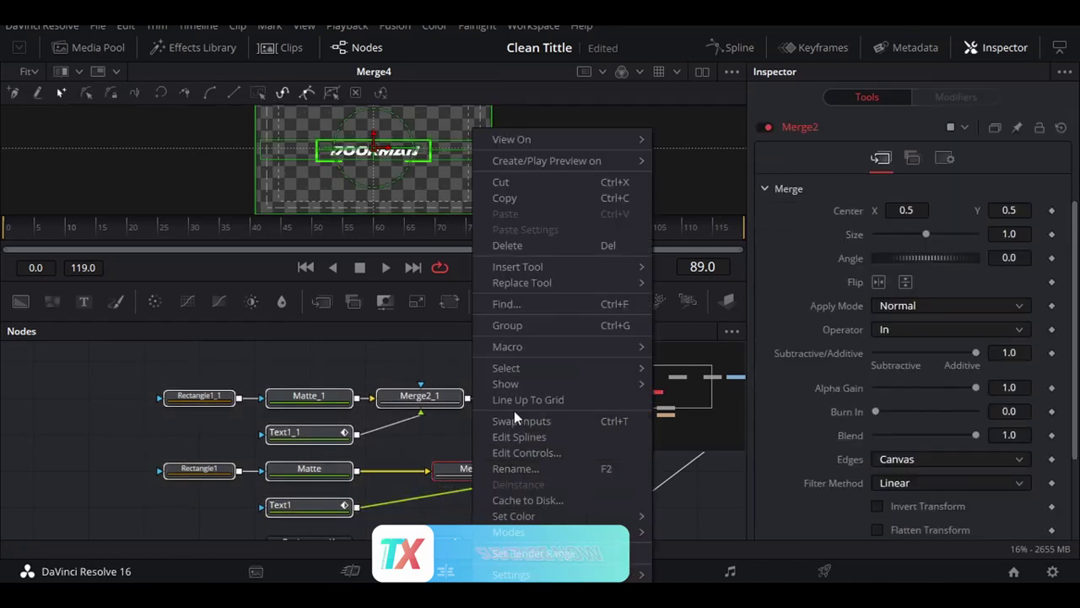
pyautogui.press('Escape')
pyautogui.scroll(2, 484, 400)
pyautogui.scroll(3, 484, 400)
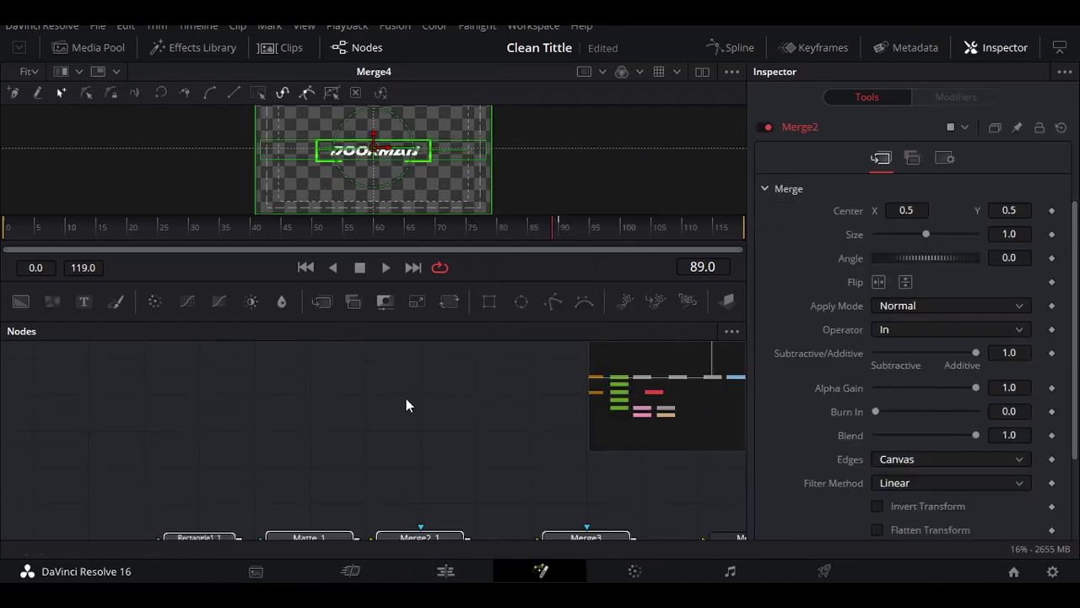
pyautogui.rightClick(387, 349)
pyautogui.click(476, 314)
pyautogui.click(497, 430)
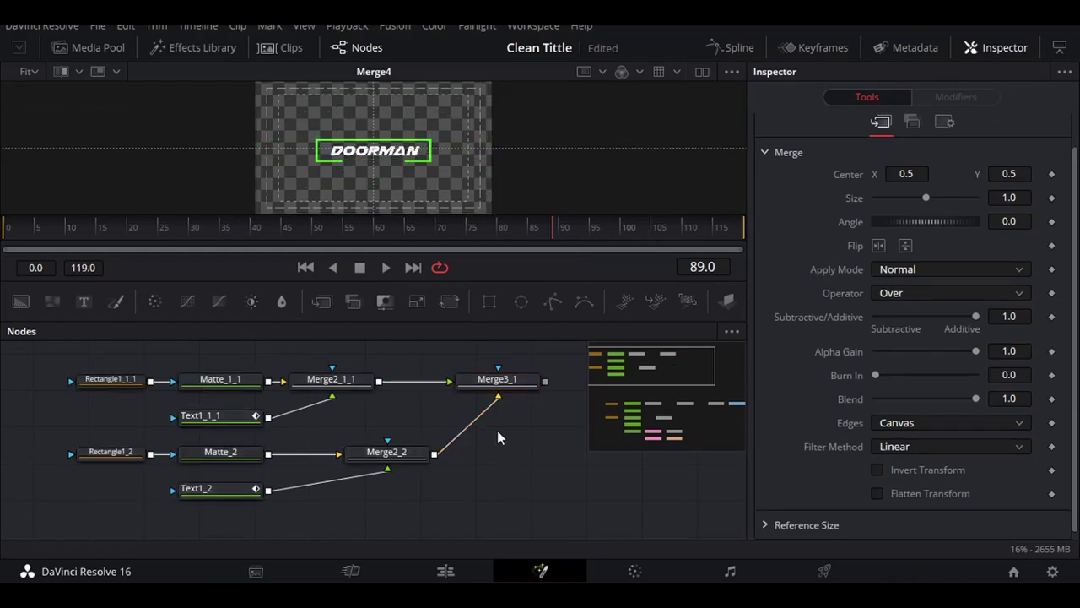
pyautogui.click(507, 384)
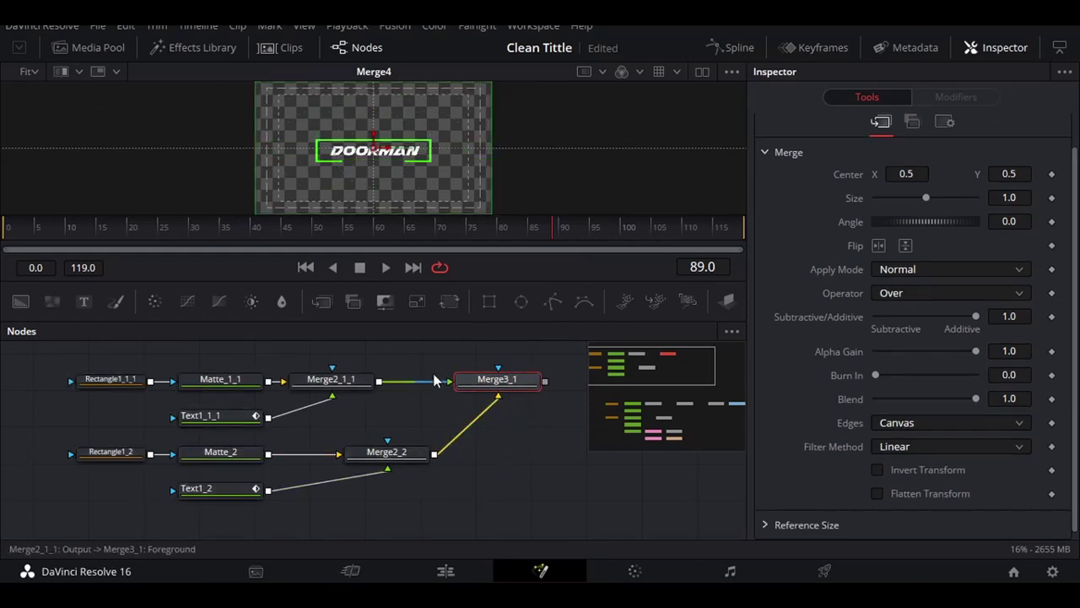
# - Add Transform2 after Merge3_1 at size 0.67 and show it beside Merge4 in dual viewers
pyautogui.click(448, 302)
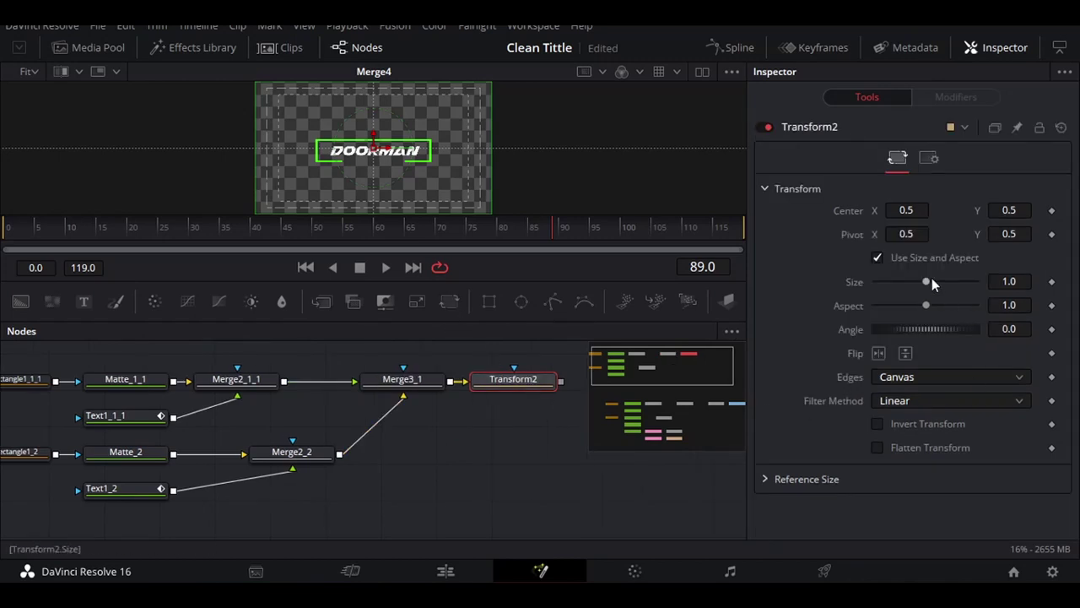
pyautogui.moveTo(931, 282); pyautogui.dragTo(911, 287)
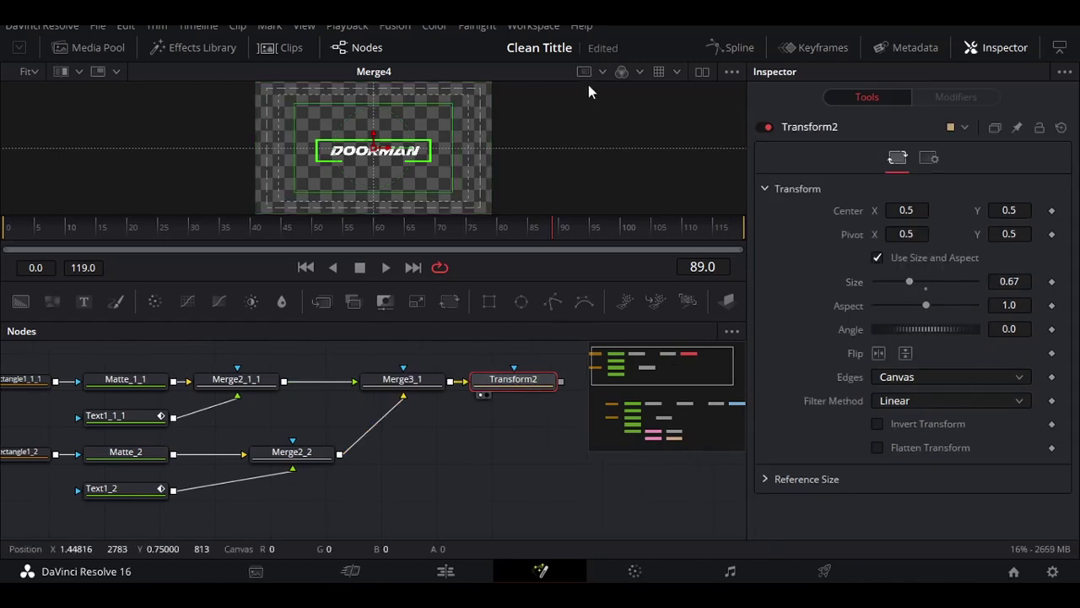
pyautogui.click(702, 71)
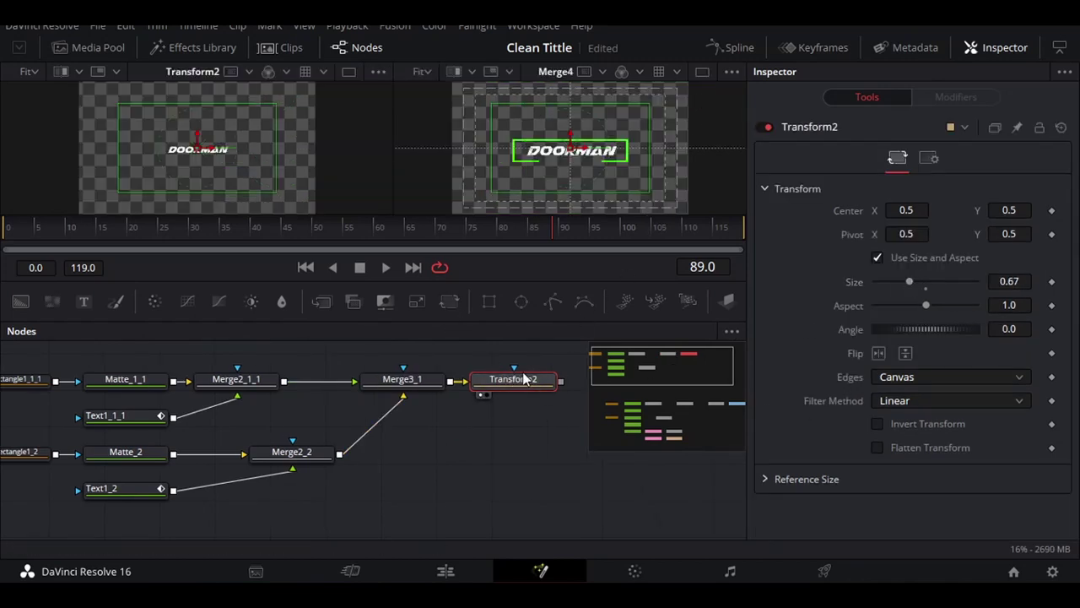
# - Change Text1_2's text from DOORMAN to TUTORIAL
pyautogui.click(135, 417)
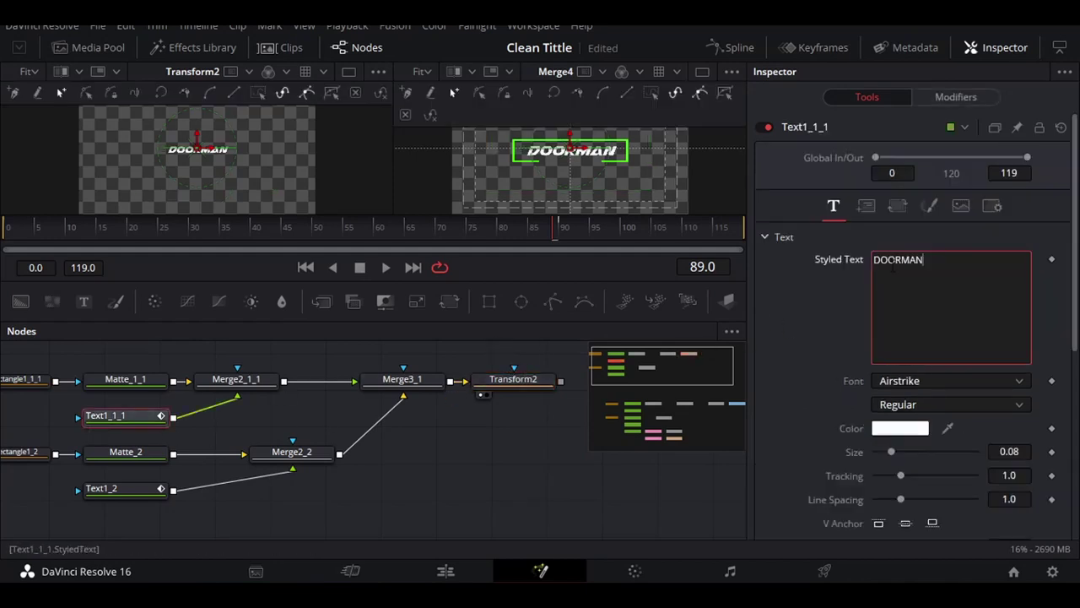
pyautogui.write('TUTORIAL')
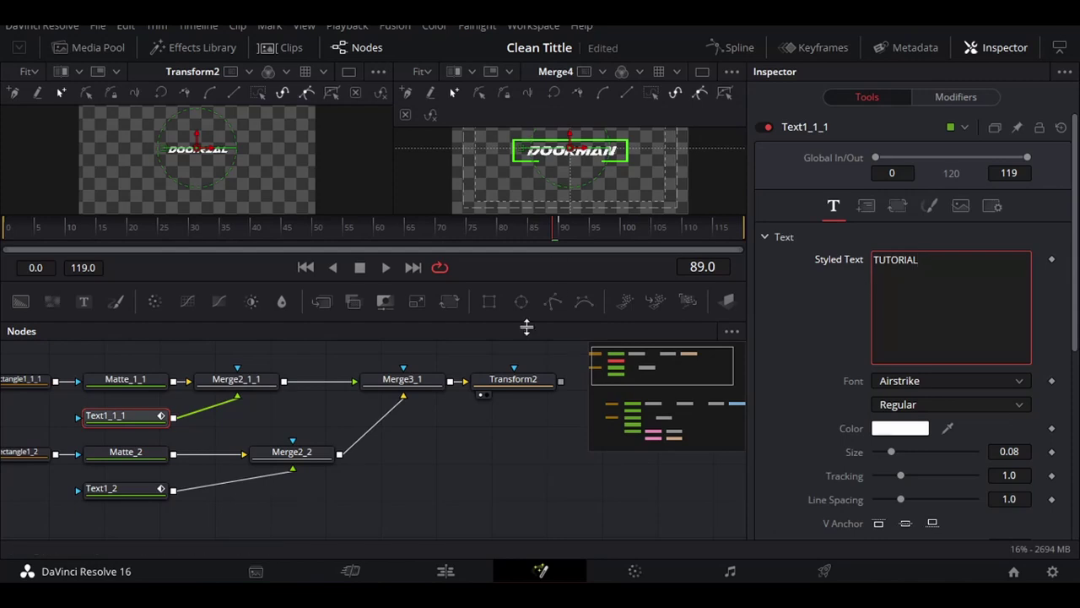
pyautogui.click(104, 490)
pyautogui.moveTo(960, 267); pyautogui.dragTo(841, 262)
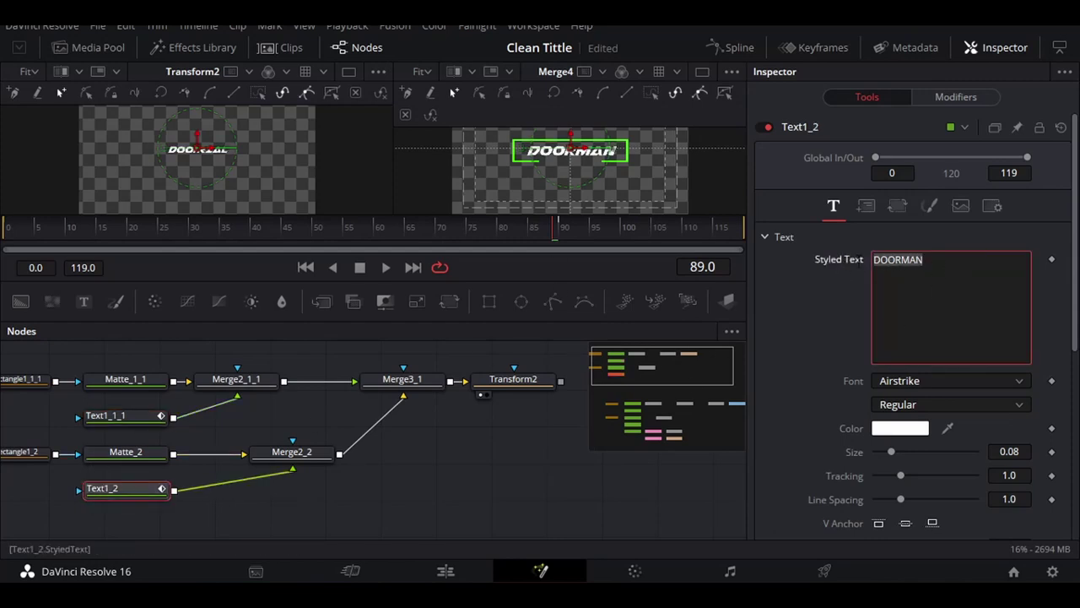
pyautogui.write('TUTORIAL')
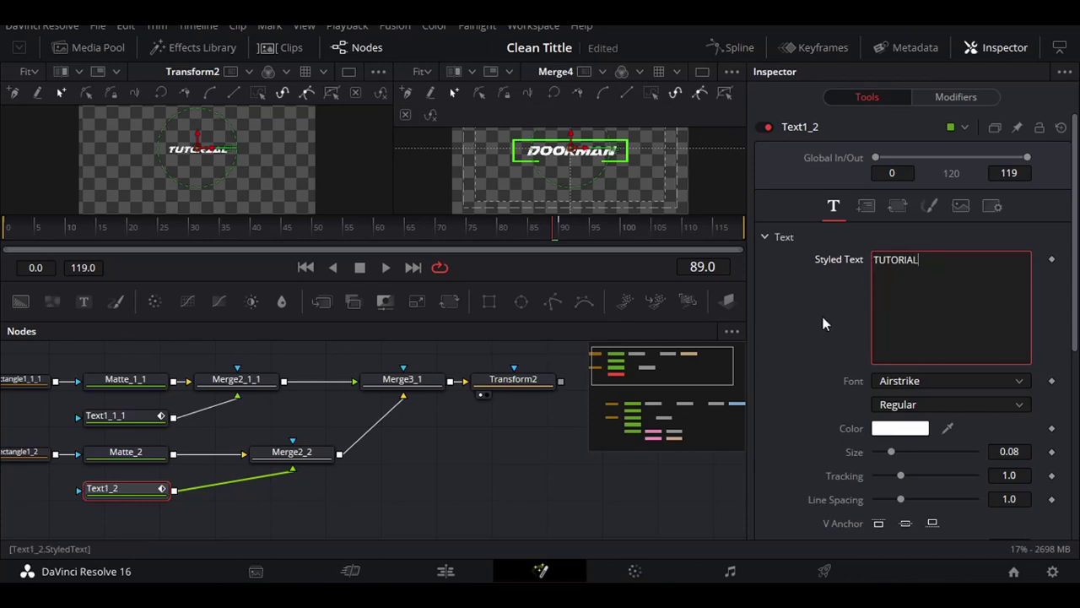
# - Try the Harrington font on the subtitle and on Text1_1_1
pyautogui.click(922, 380)
pyautogui.scroll(-5, 940, 329)
pyautogui.scroll(-5, 939, 323)
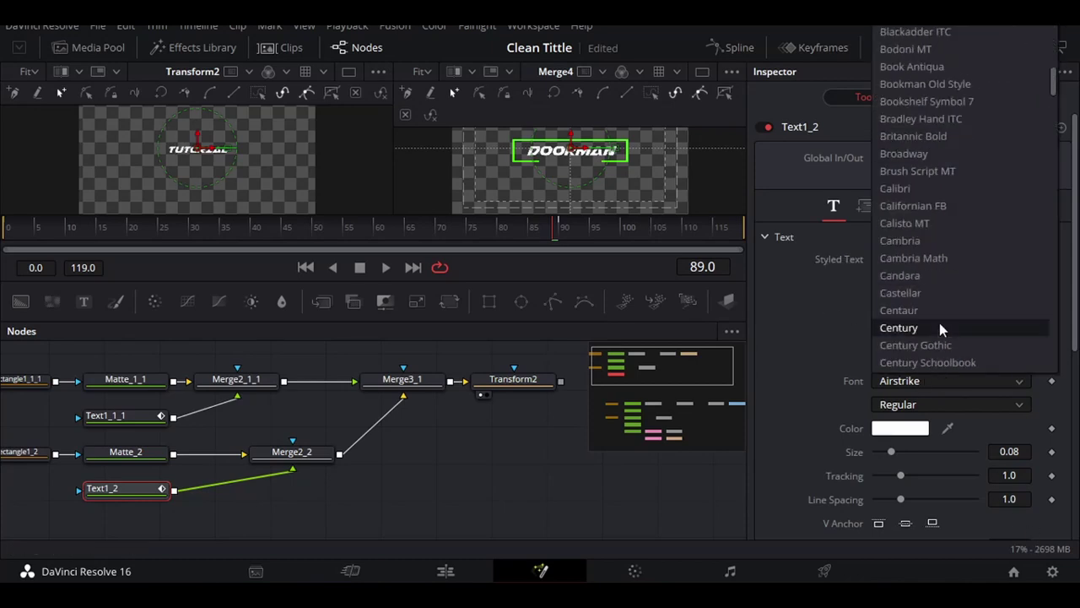
pyautogui.scroll(-5, 937, 319)
pyautogui.scroll(-5, 940, 327)
pyautogui.scroll(-5, 939, 327)
pyautogui.click(919, 173)
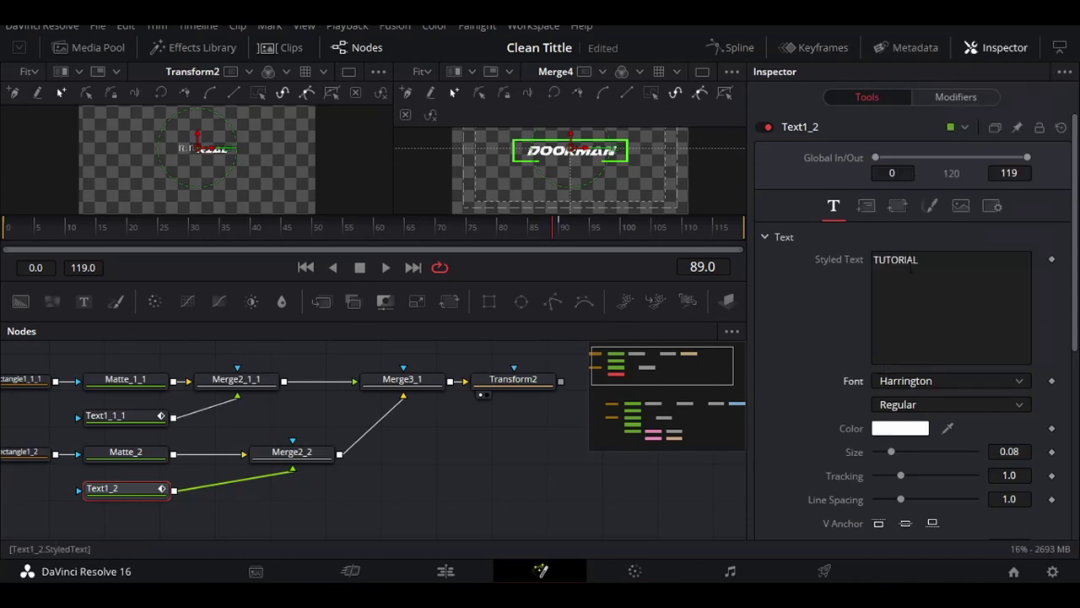
pyautogui.click(158, 417)
pyautogui.click(917, 380)
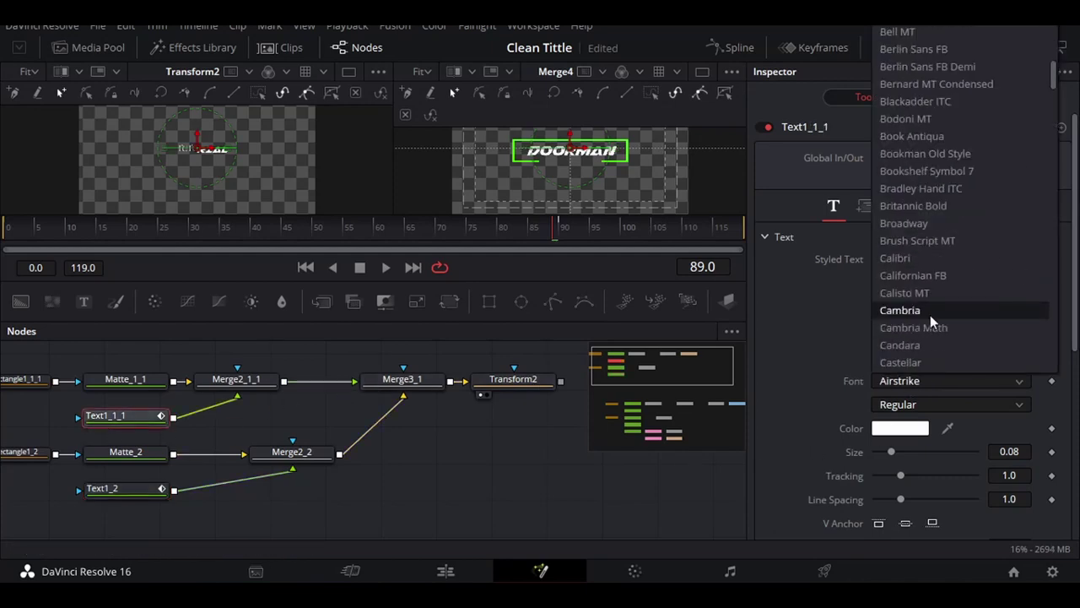
pyautogui.scroll(-5, 930, 314)
pyautogui.scroll(-5, 939, 306)
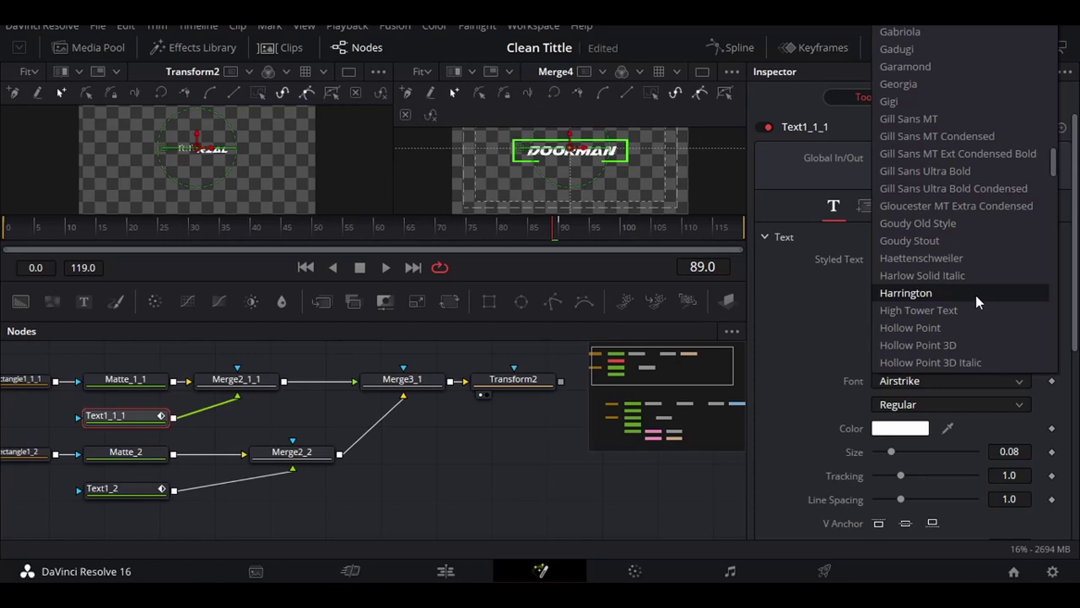
pyautogui.click(922, 293)
# - Set the TUTORIAL subtitle in Text1_2 to the Hollow Point font
pyautogui.click(913, 384)
pyautogui.scroll(-5, 965, 180)
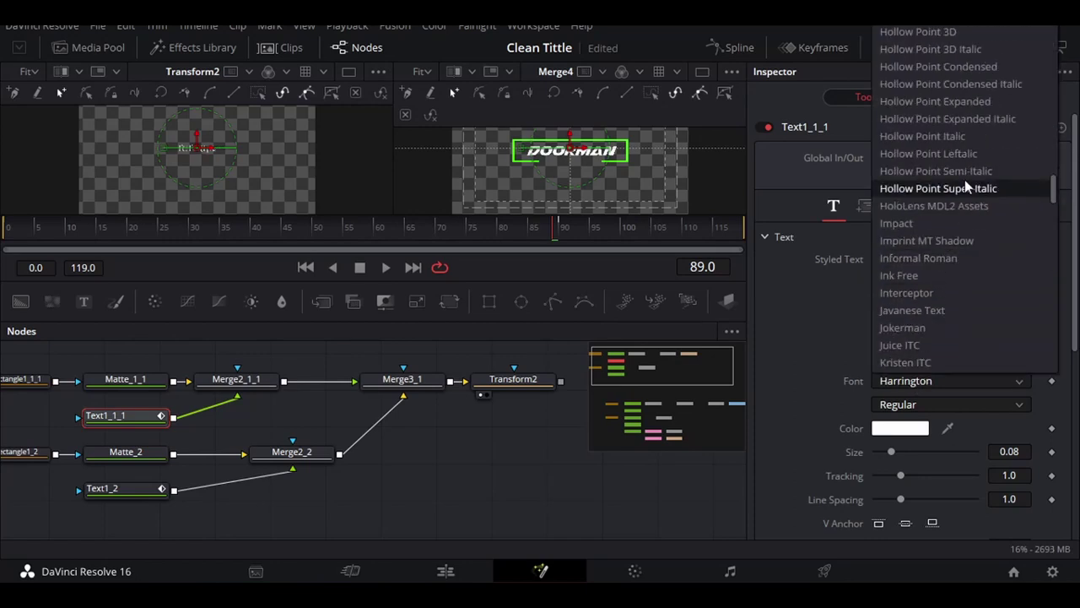
pyautogui.click(964, 179)
pyautogui.click(127, 487)
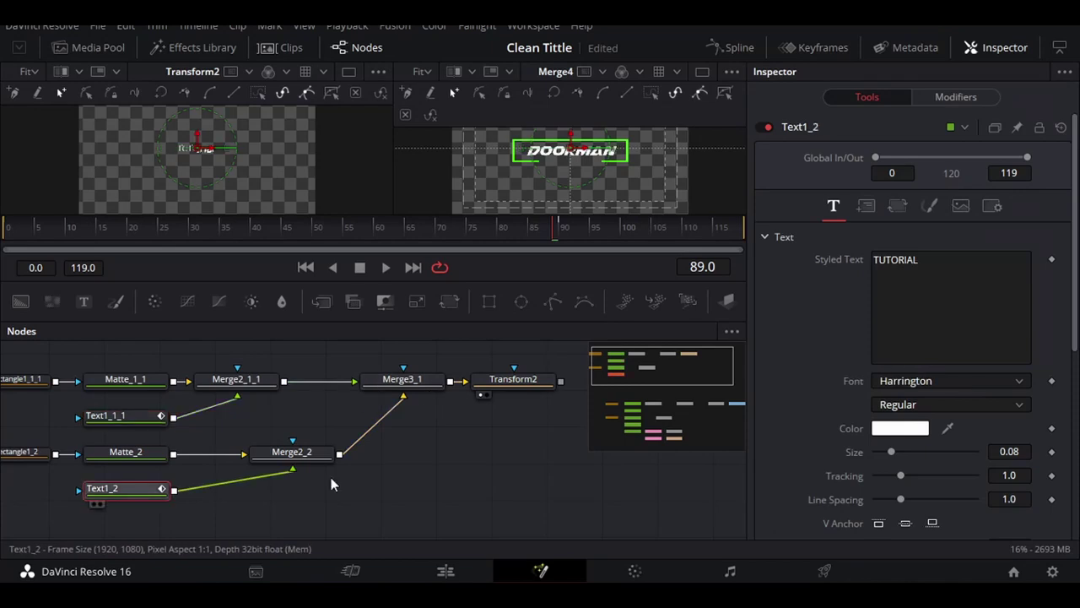
pyautogui.click(916, 381)
pyautogui.click(929, 68)
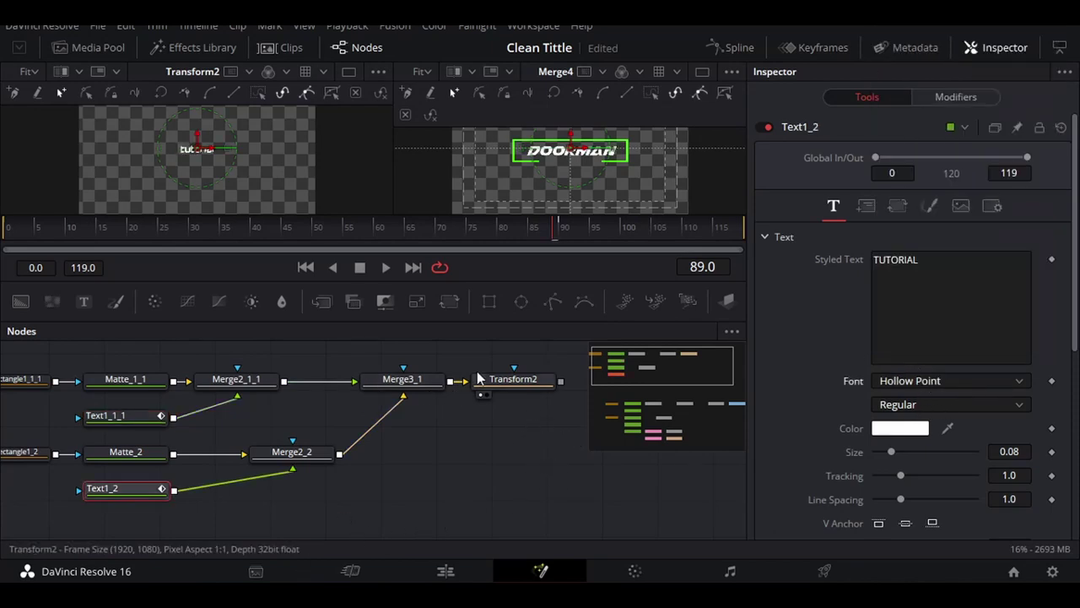
# - Check frame 90 and move the lower title chain's nodes right and down in the graph
pyautogui.click(565, 229)
pyautogui.moveTo(584, 236); pyautogui.dragTo(590, 237)
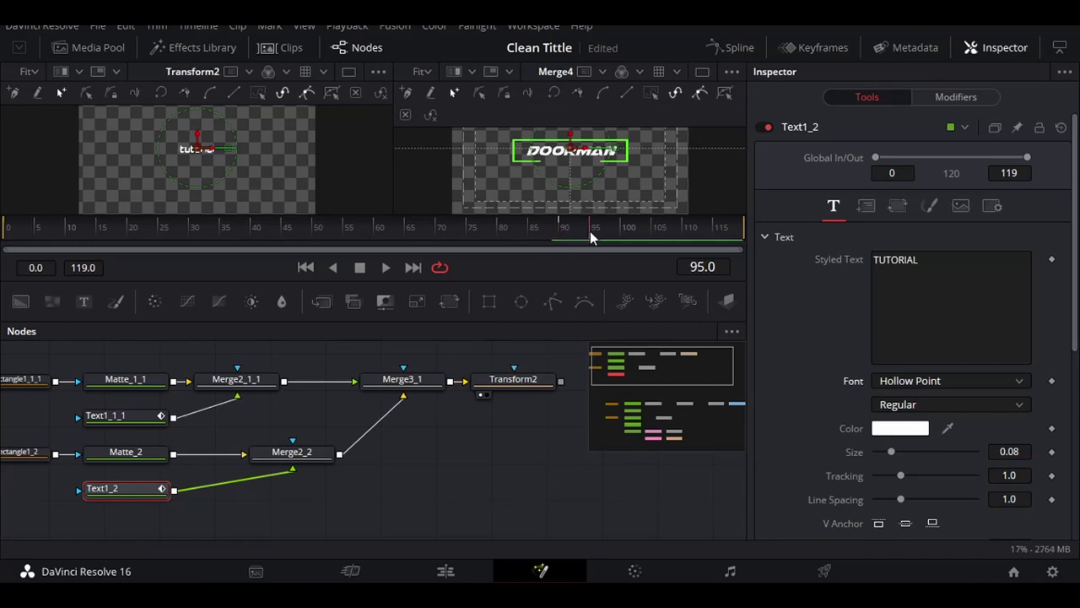
pyautogui.click(560, 236)
pyautogui.scroll(3, 210, 162)
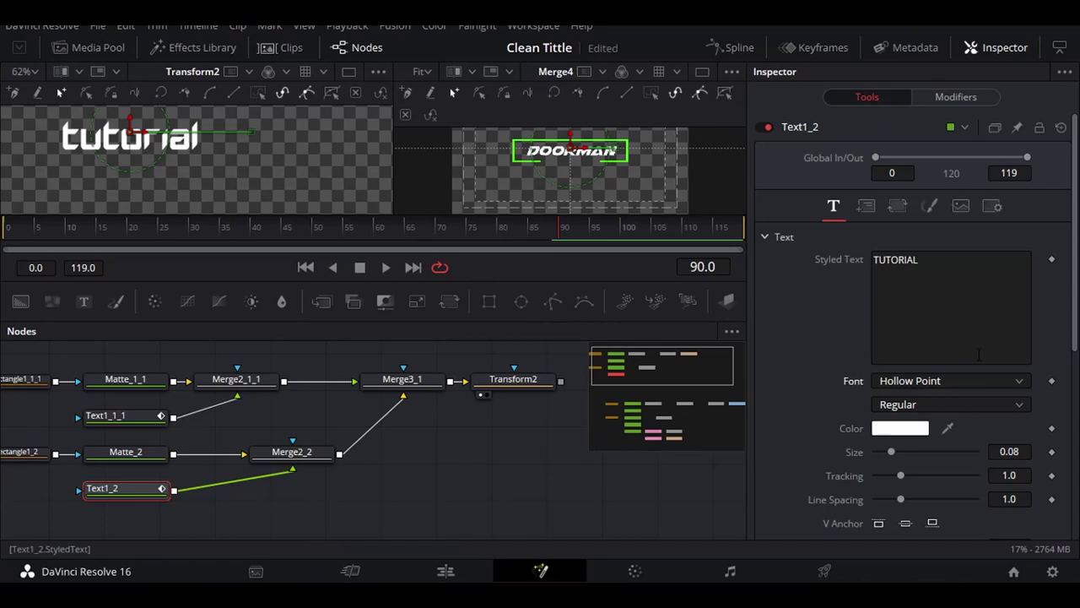
pyautogui.click(513, 379)
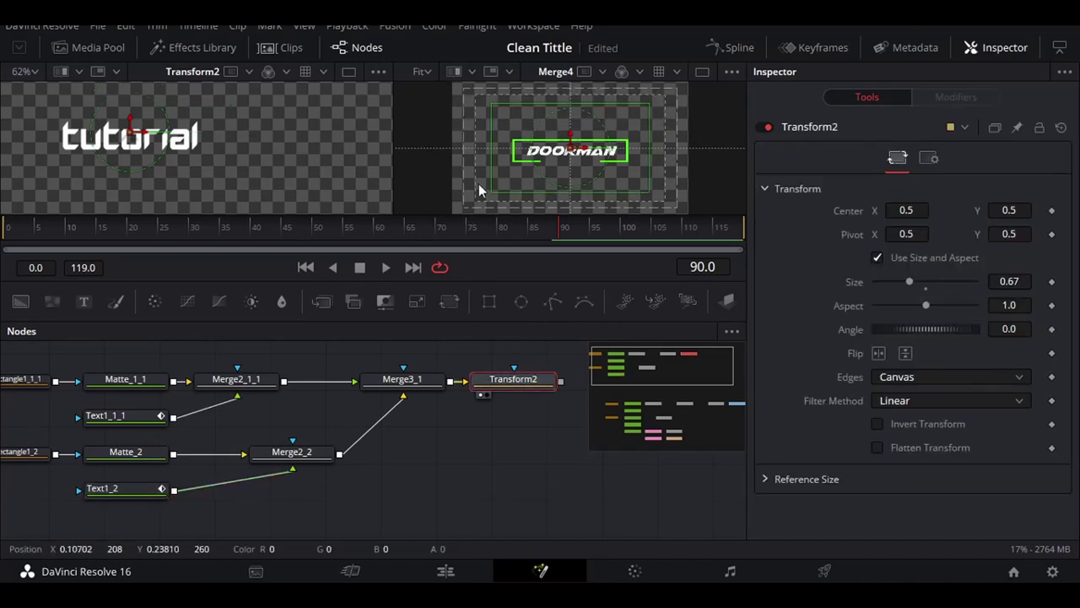
pyautogui.scroll(-5, 569, 418)
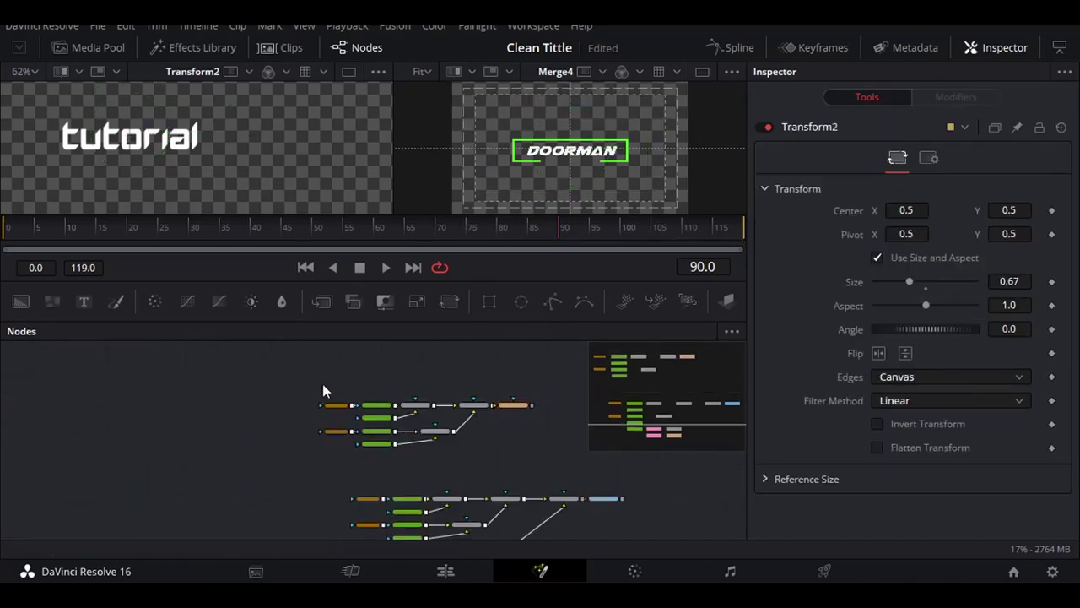
pyautogui.moveTo(323, 383); pyautogui.dragTo(530, 462)
pyautogui.moveTo(542, 422); pyautogui.dragTo(582, 442)
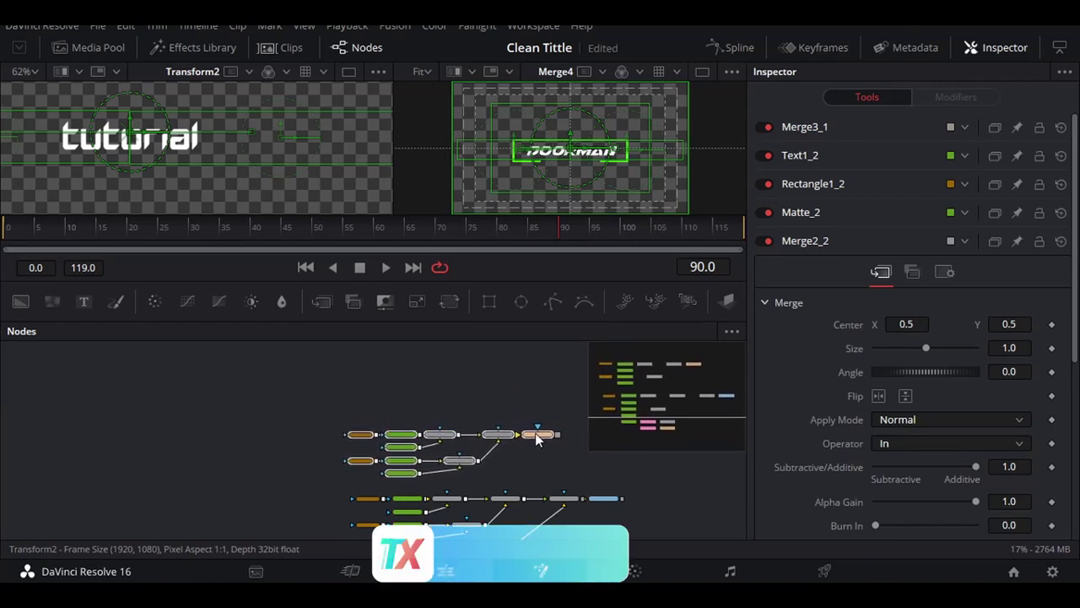
pyautogui.click(582, 441)
pyautogui.moveTo(666, 417); pyautogui.dragTo(686, 400)
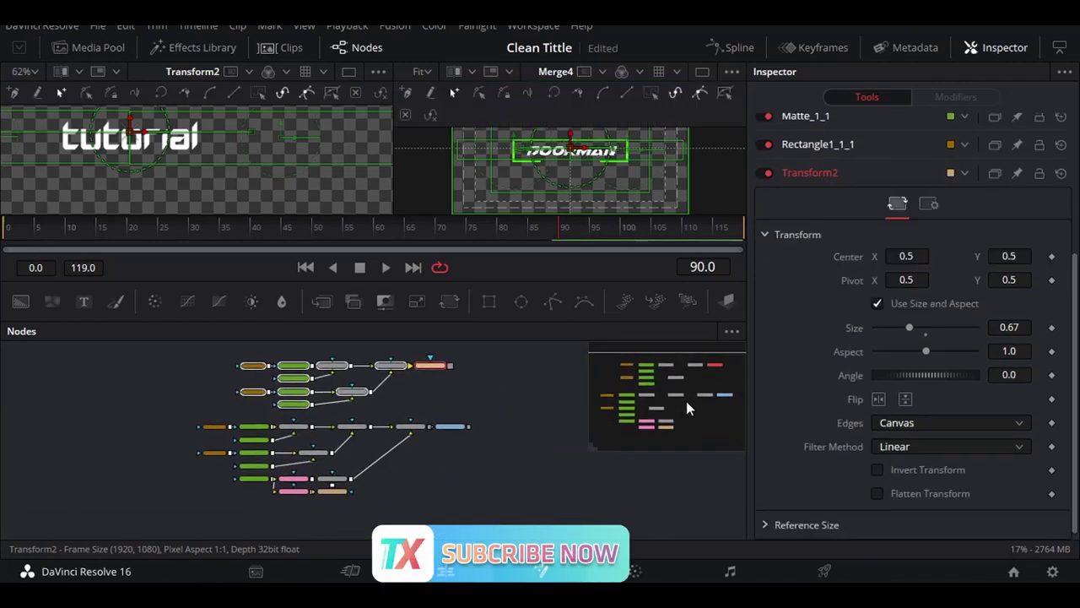
pyautogui.scroll(5, 511, 400)
# - Add Merge5 with Transform2 as foreground and Merge4 as background
pyautogui.moveTo(321, 302)
pyautogui.mouseDown()
pyautogui.moveTo(432, 425)
pyautogui.moveTo(346, 501)
pyautogui.mouseUp()
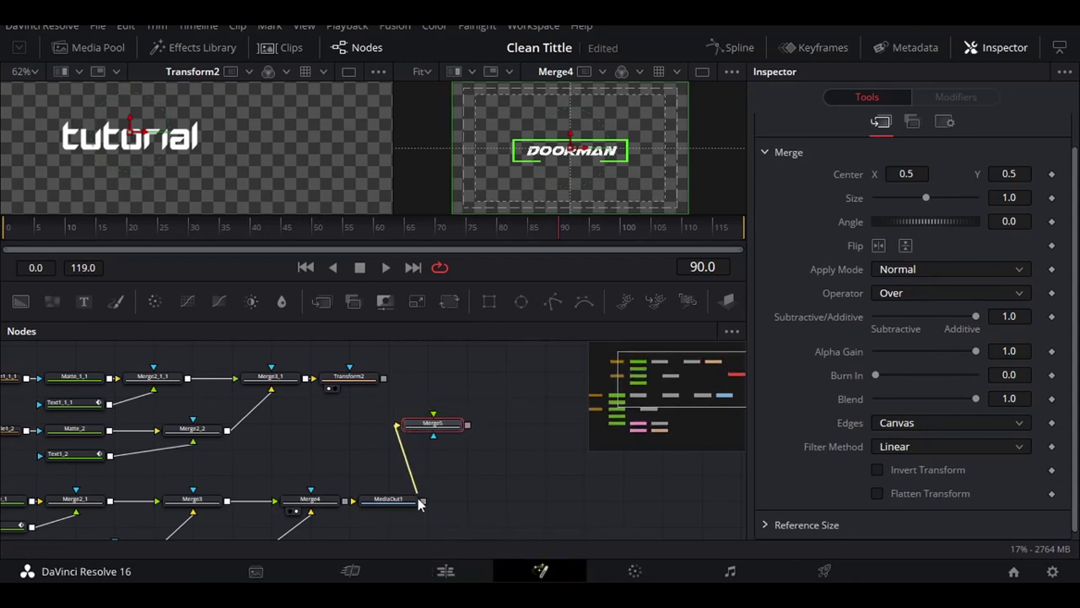
pyautogui.moveTo(432, 411); pyautogui.dragTo(378, 369)
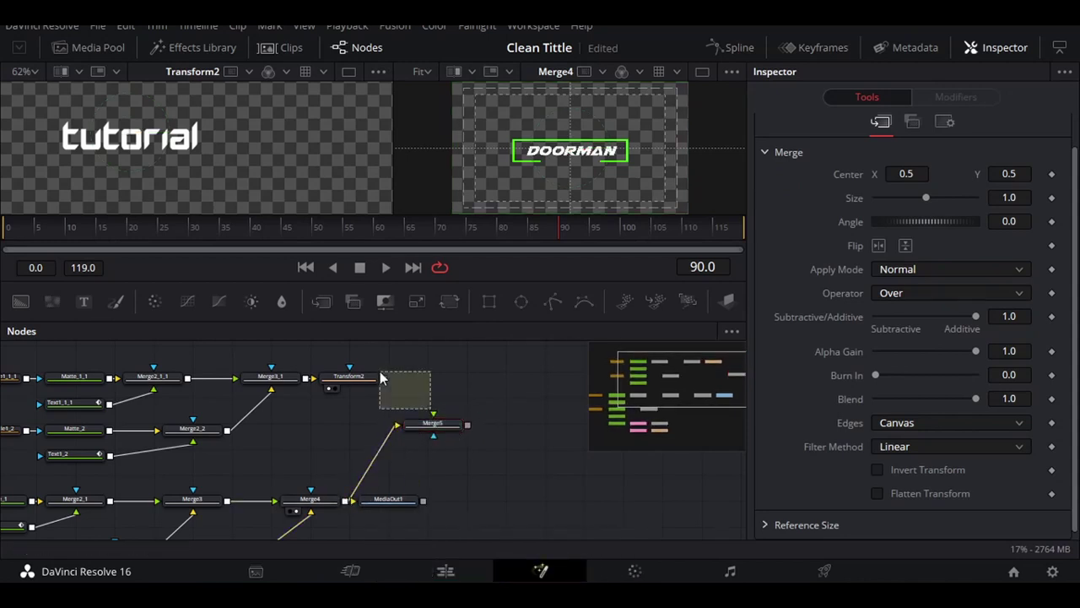
pyautogui.moveTo(434, 414); pyautogui.dragTo(384, 378)
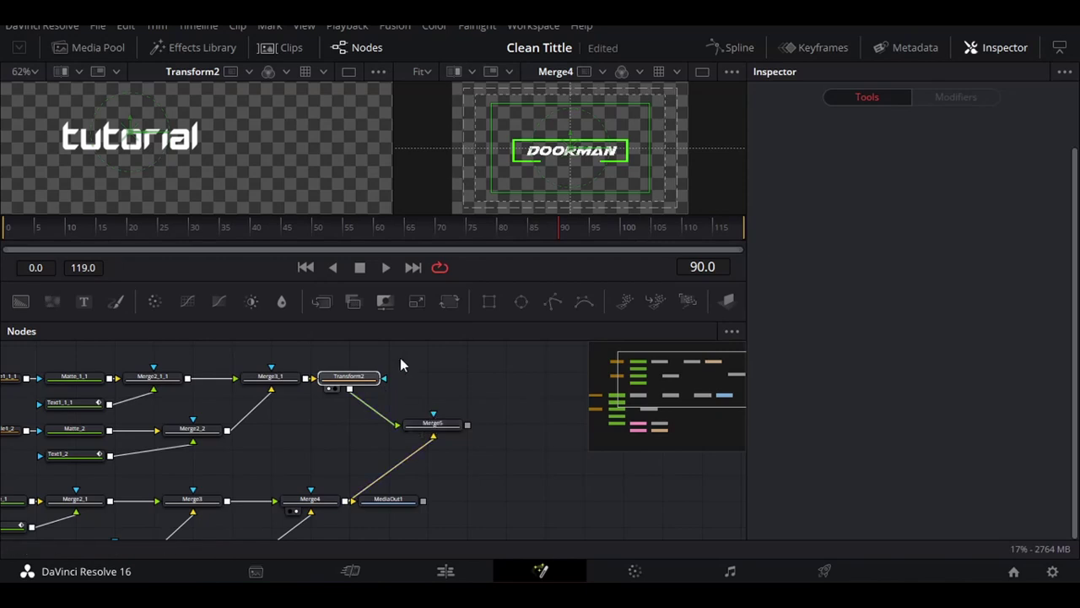
pyautogui.moveTo(568, 229); pyautogui.dragTo(574, 223)
pyautogui.moveTo(395, 425)
pyautogui.mouseDown()
pyautogui.moveTo(388, 435)
pyautogui.moveTo(395, 429)
pyautogui.mouseUp()
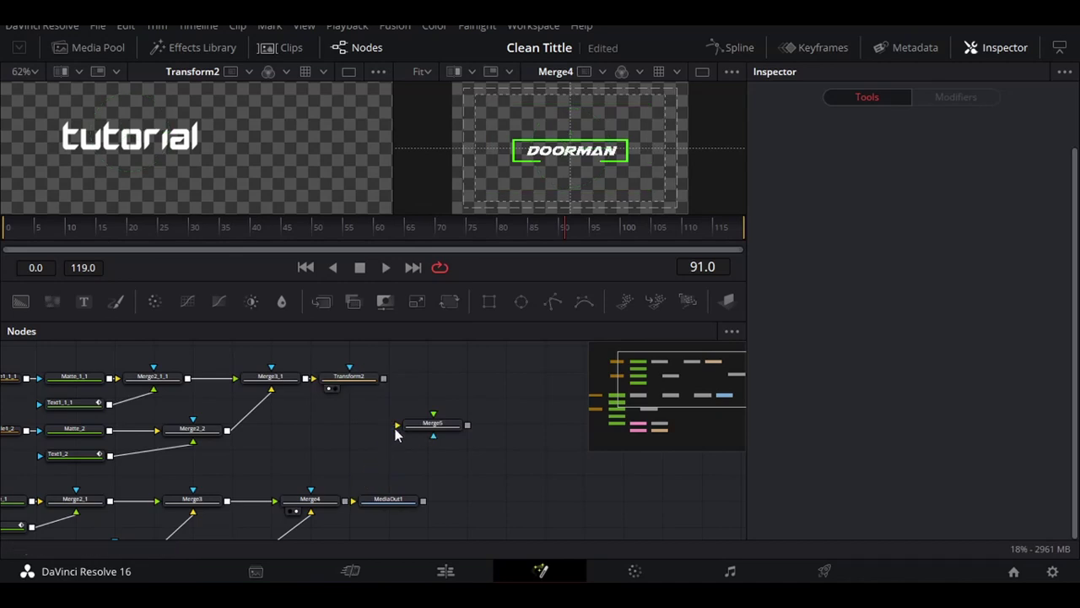
pyautogui.moveTo(383, 378); pyautogui.dragTo(394, 418)
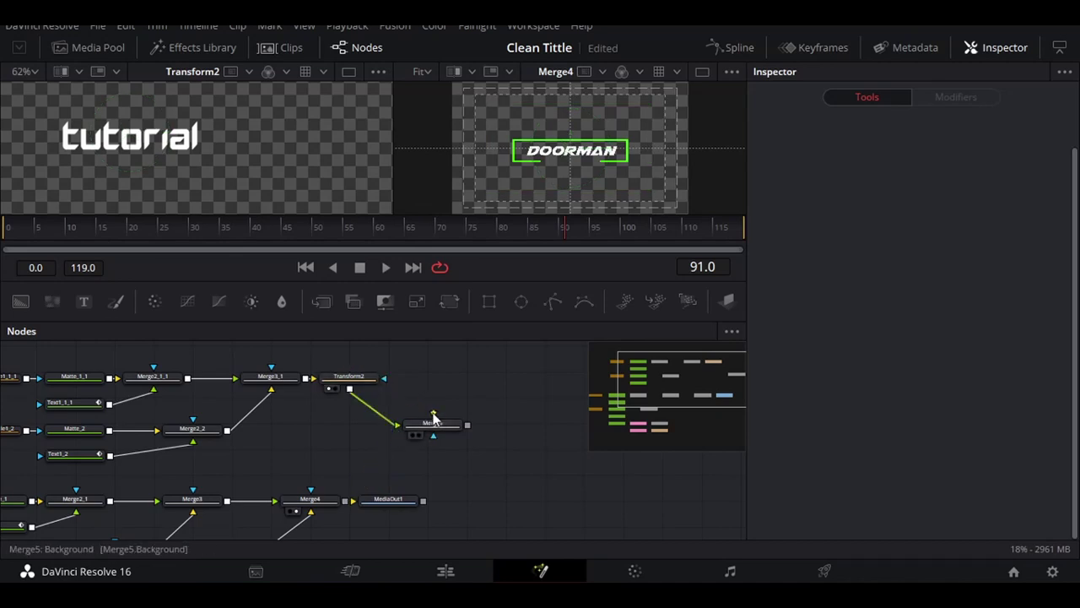
pyautogui.moveTo(345, 500); pyautogui.dragTo(433, 437)
# - Lower the tutorial subtitle with Transform2's Center and view the Merge5 result
pyautogui.click(348, 377)
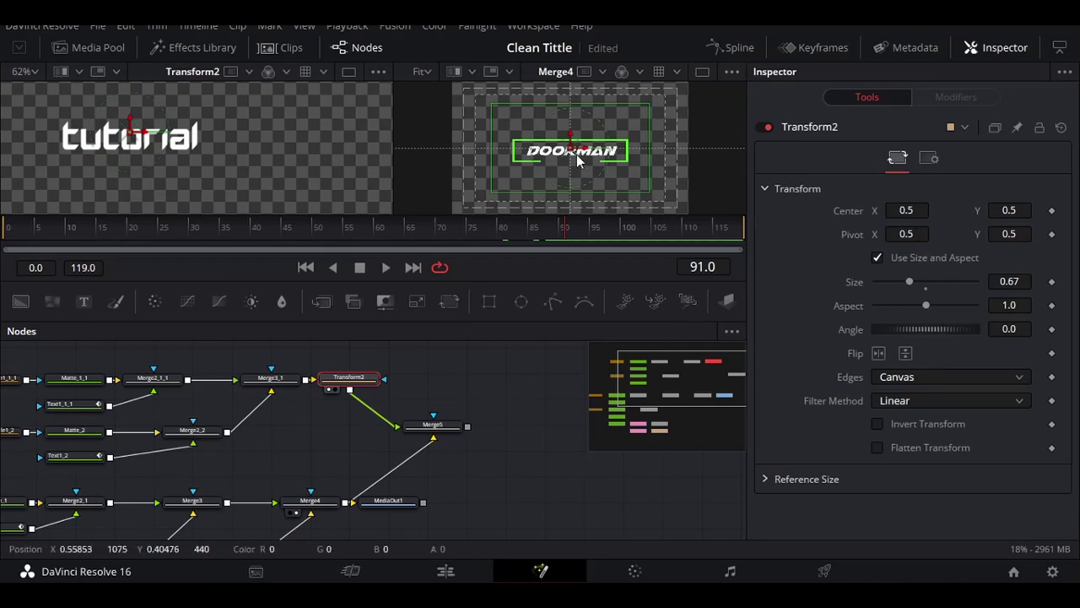
pyautogui.moveTo(572, 152); pyautogui.dragTo(572, 168)
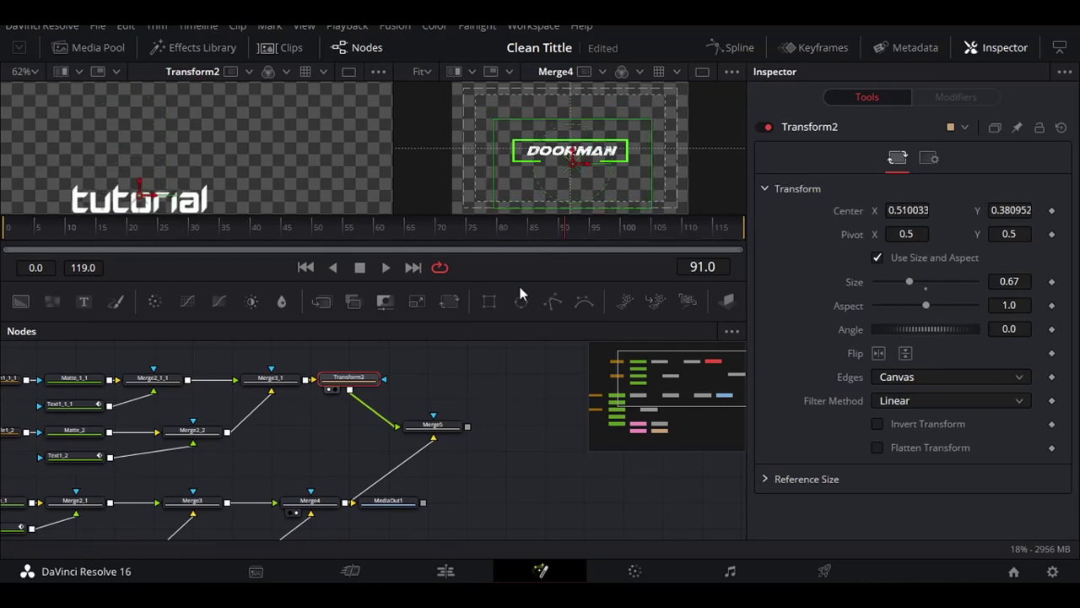
pyautogui.click(420, 437)
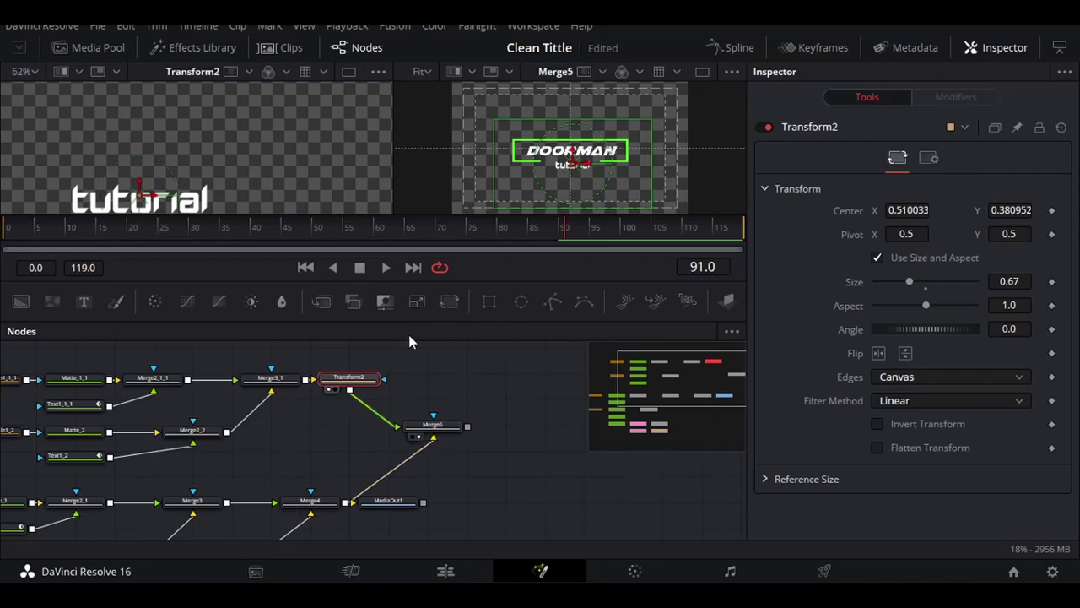
pyautogui.moveTo(433, 425); pyautogui.dragTo(457, 377)
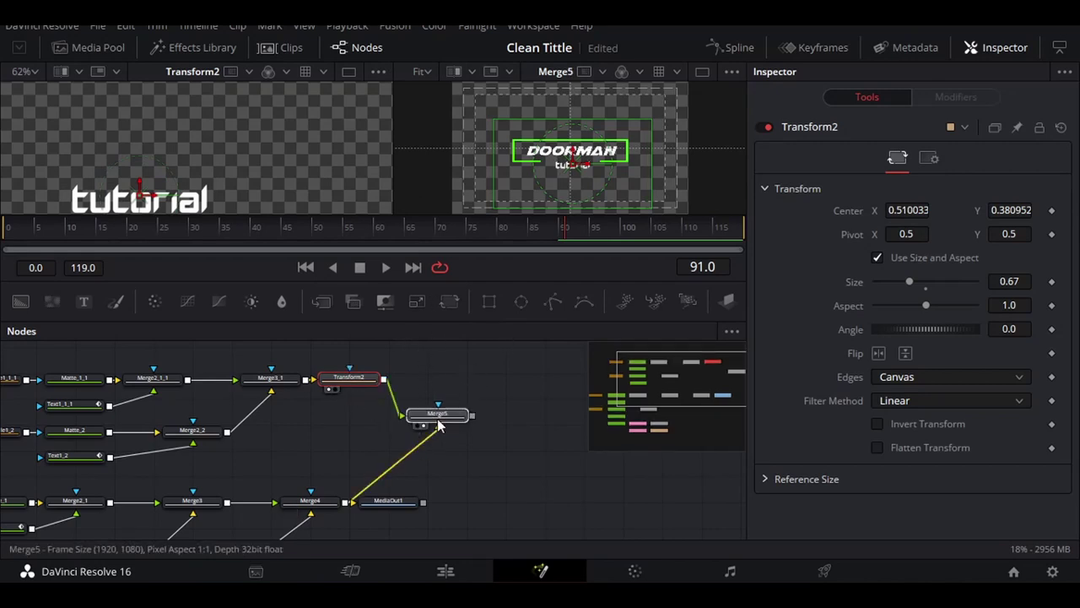
pyautogui.rightClick(507, 395)
# - Snap the nodes to the grid and reposition the Merge5 node
pyautogui.moveTo(585, 190)
pyautogui.click(738, 193)
pyautogui.moveTo(447, 377)
pyautogui.mouseDown()
pyautogui.moveTo(451, 387)
pyautogui.moveTo(411, 390)
pyautogui.mouseUp()
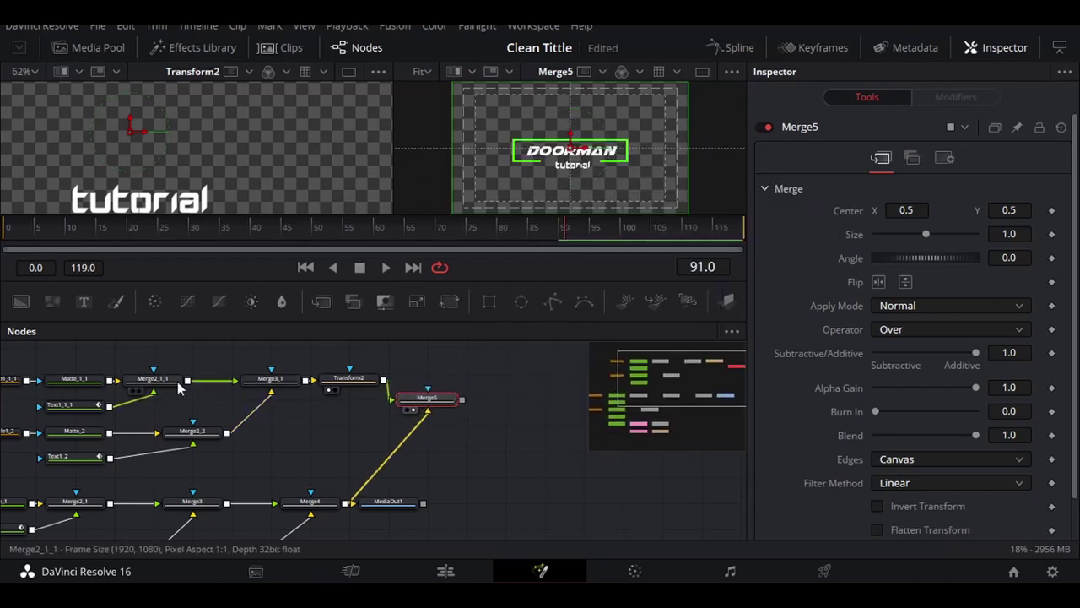
pyautogui.scroll(-2, 310, 426)
# - Box-select the upper node branch, move it left and down, and shift Merge5 slightly left
pyautogui.moveTo(83, 374); pyautogui.dragTo(355, 440)
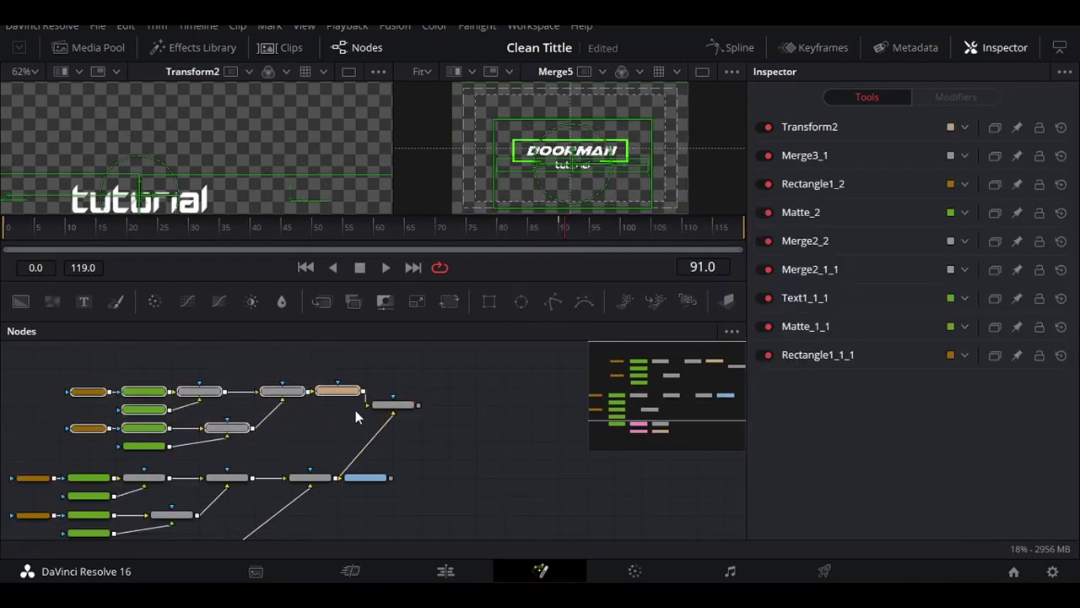
pyautogui.click(323, 394)
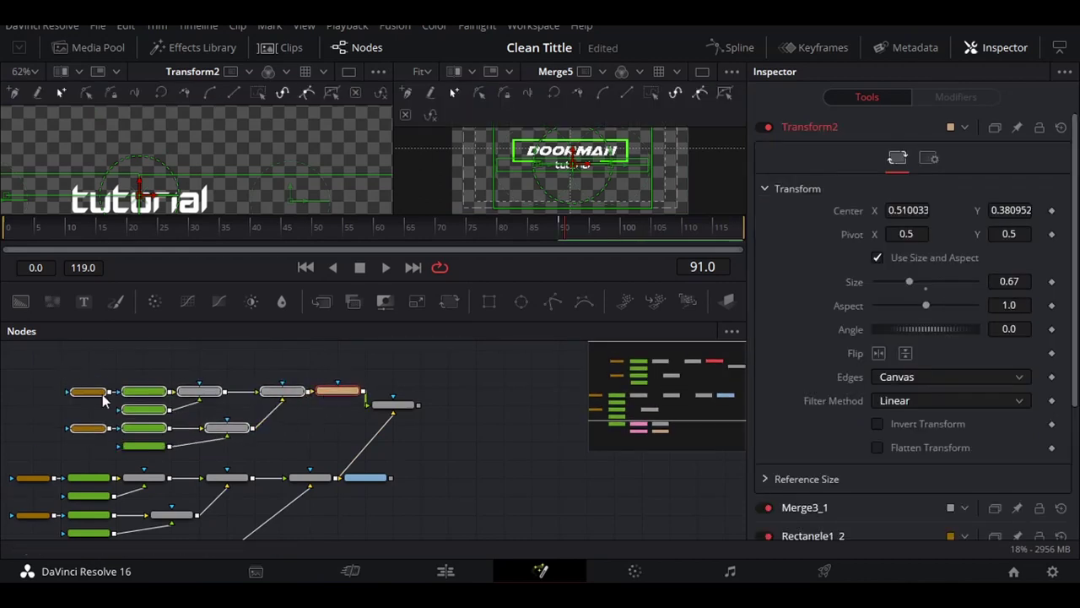
pyautogui.moveTo(57, 365); pyautogui.dragTo(330, 451)
pyautogui.moveTo(337, 397); pyautogui.dragTo(283, 403)
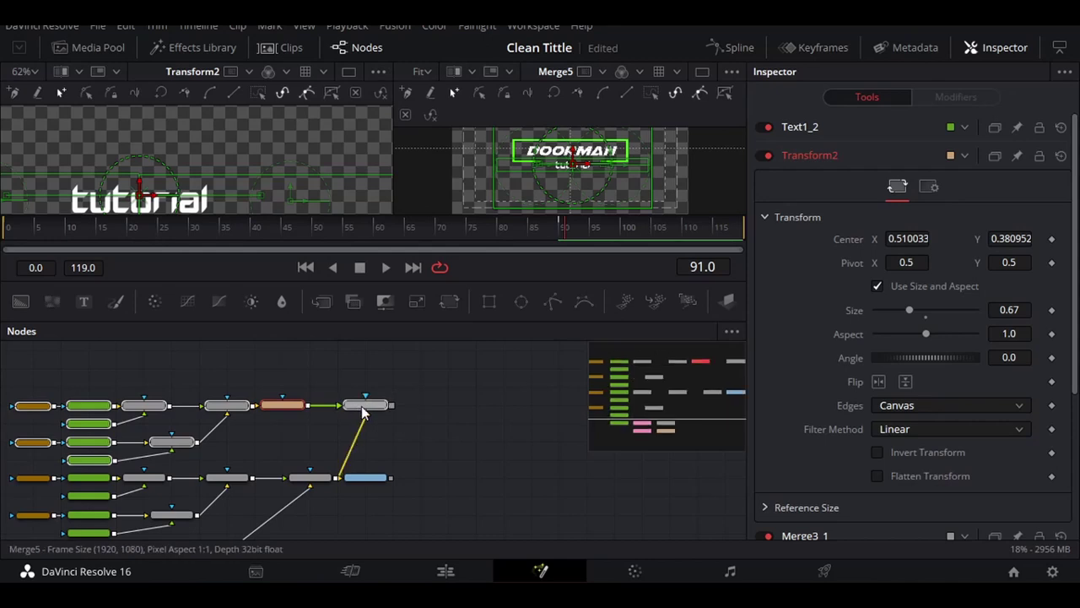
pyautogui.moveTo(363, 411); pyautogui.dragTo(343, 411)
# - Move MediaOut1 up into line beside Merge5, off the Merge4 row
pyautogui.moveTo(350, 478); pyautogui.dragTo(405, 478)
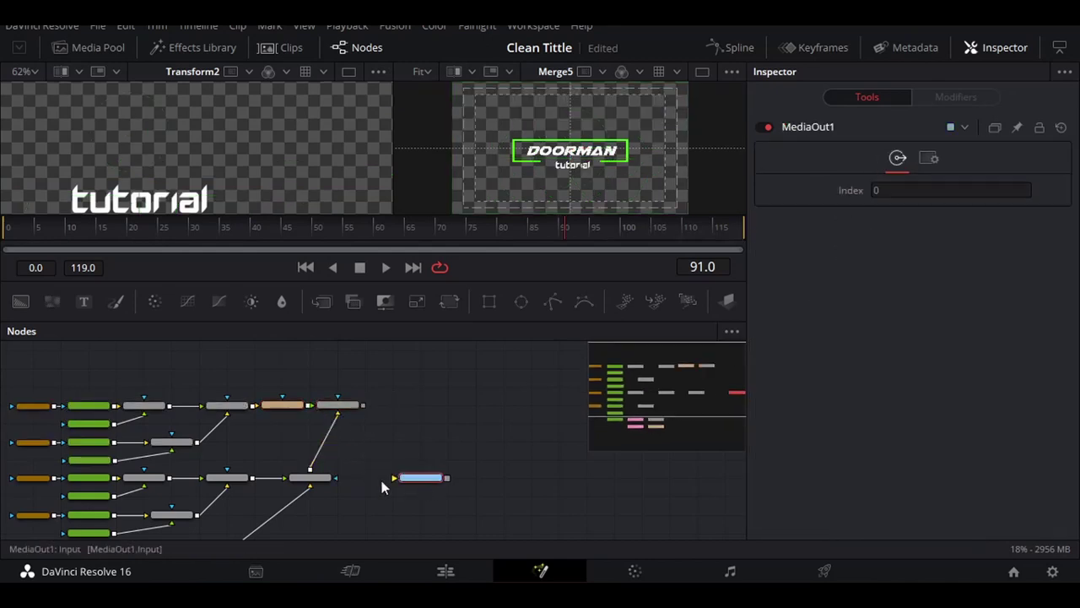
pyautogui.moveTo(309, 477); pyautogui.dragTo(338, 478)
pyautogui.scroll(-2, 378, 455)
pyautogui.scroll(3, 379, 415)
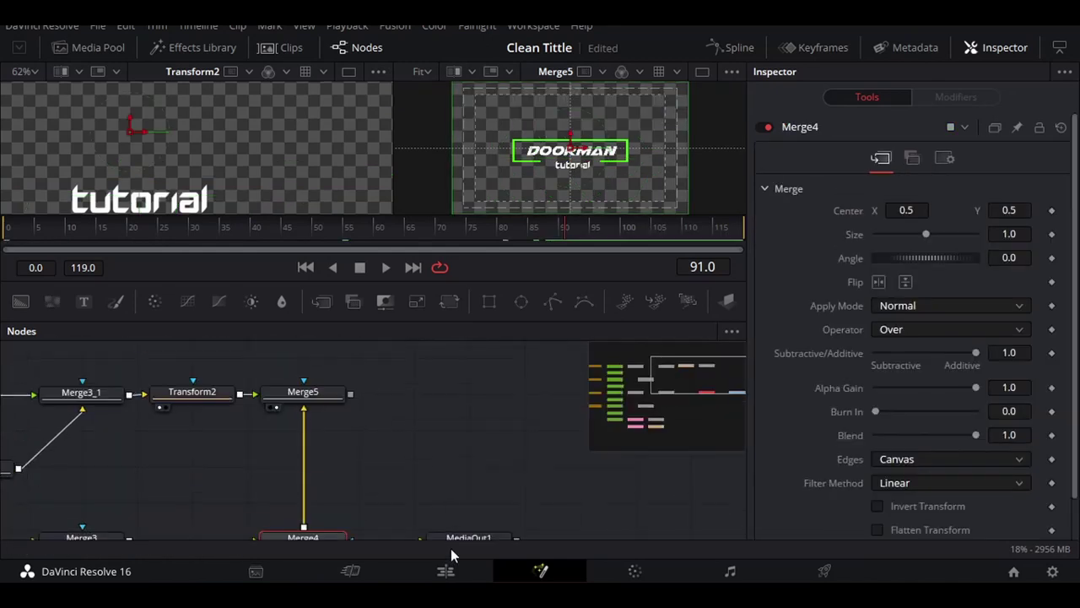
pyautogui.scroll(-2, 450, 540)
pyautogui.moveTo(486, 505); pyautogui.dragTo(499, 377)
pyautogui.scroll(2, 424, 458)
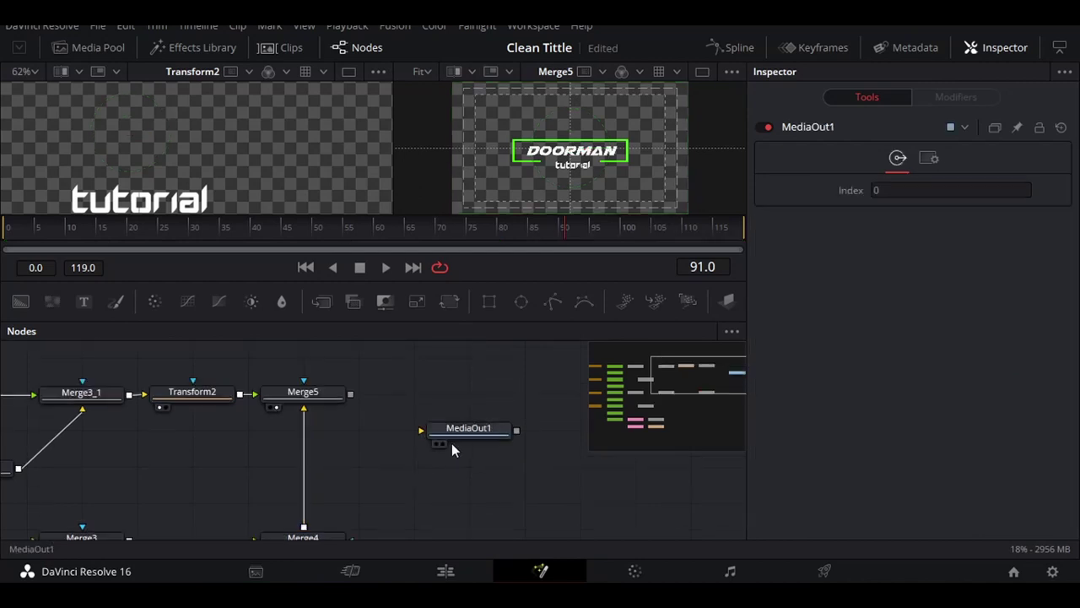
pyautogui.moveTo(456, 436); pyautogui.dragTo(468, 400)
# - Select Merge5, pan the graph to show all branches, and select Text1_1_1
pyautogui.click(322, 398)
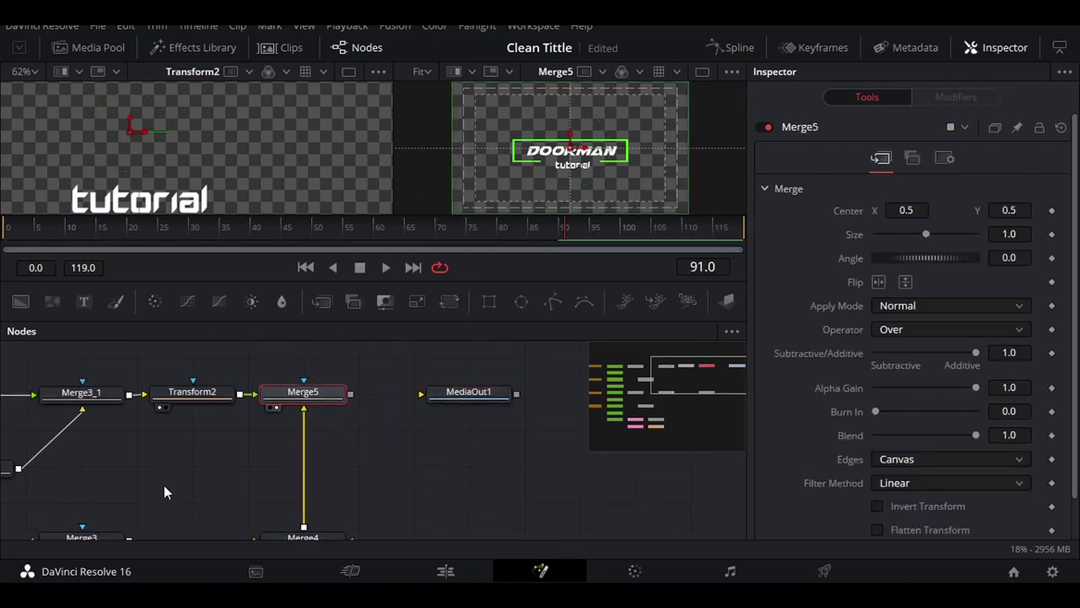
pyautogui.scroll(-2, 200, 463)
pyautogui.moveTo(733, 363); pyautogui.dragTo(663, 379)
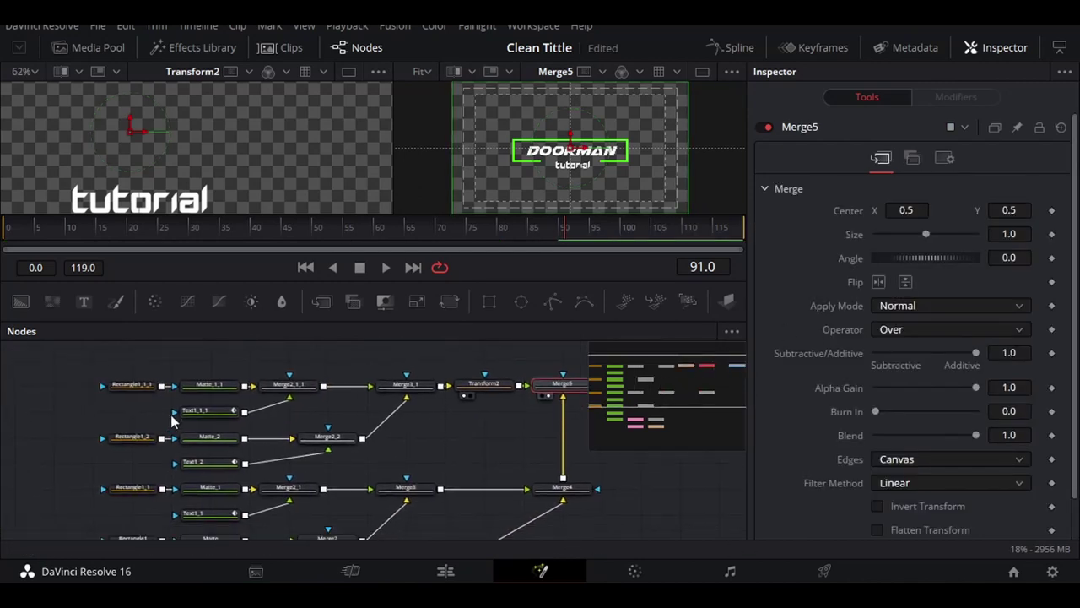
pyautogui.click(203, 410)
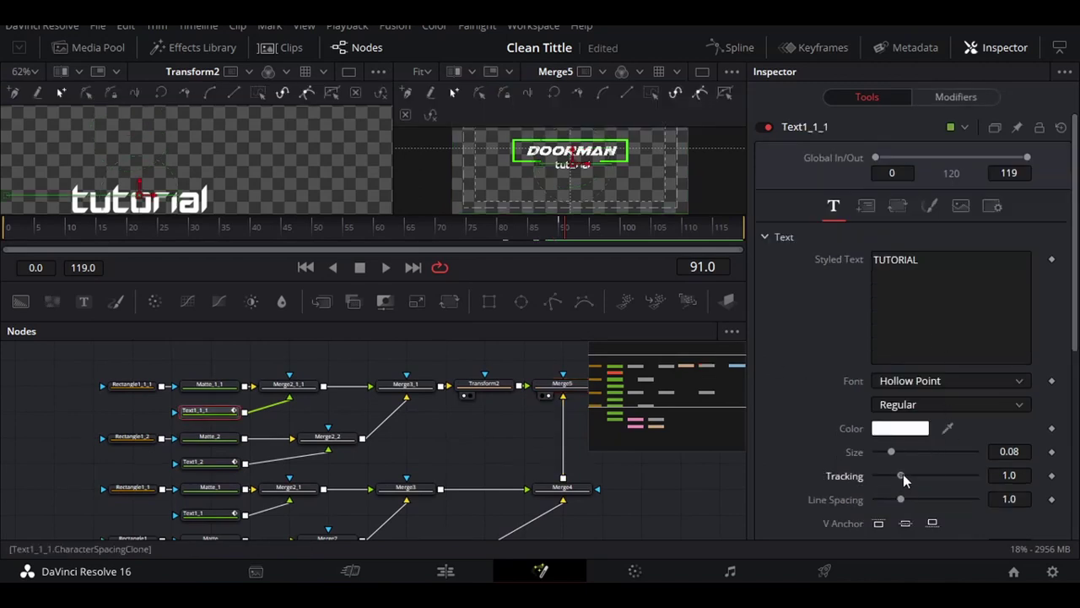
# - Give both Text1_1_1 and Text1_2 a Tracking of 1.1 to widen the subtitle letters
pyautogui.moveTo(903, 475); pyautogui.dragTo(909, 476)
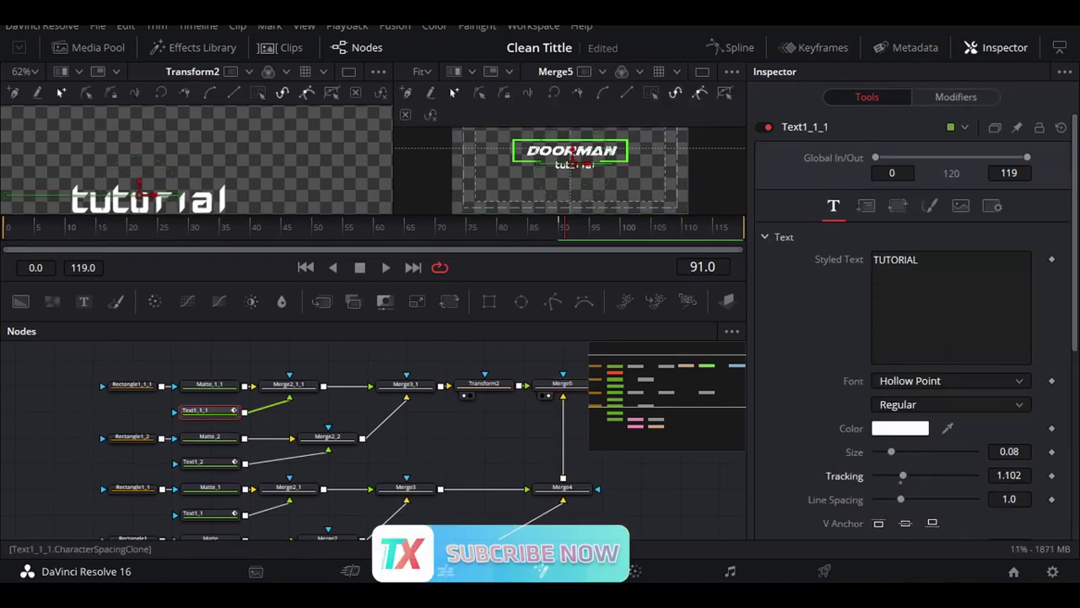
pyautogui.press('Tab')
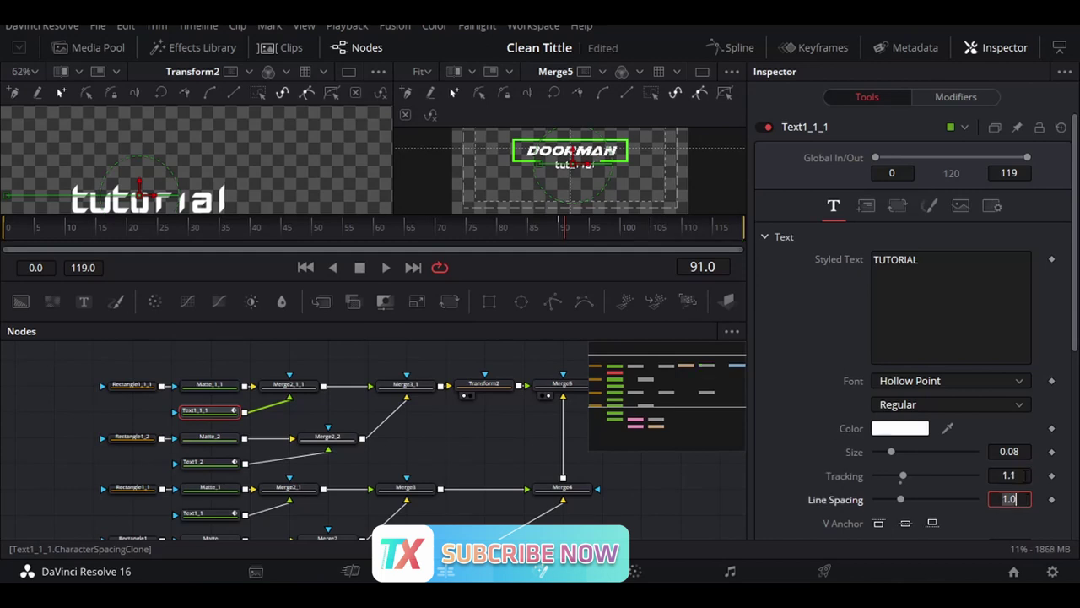
pyautogui.click(210, 461)
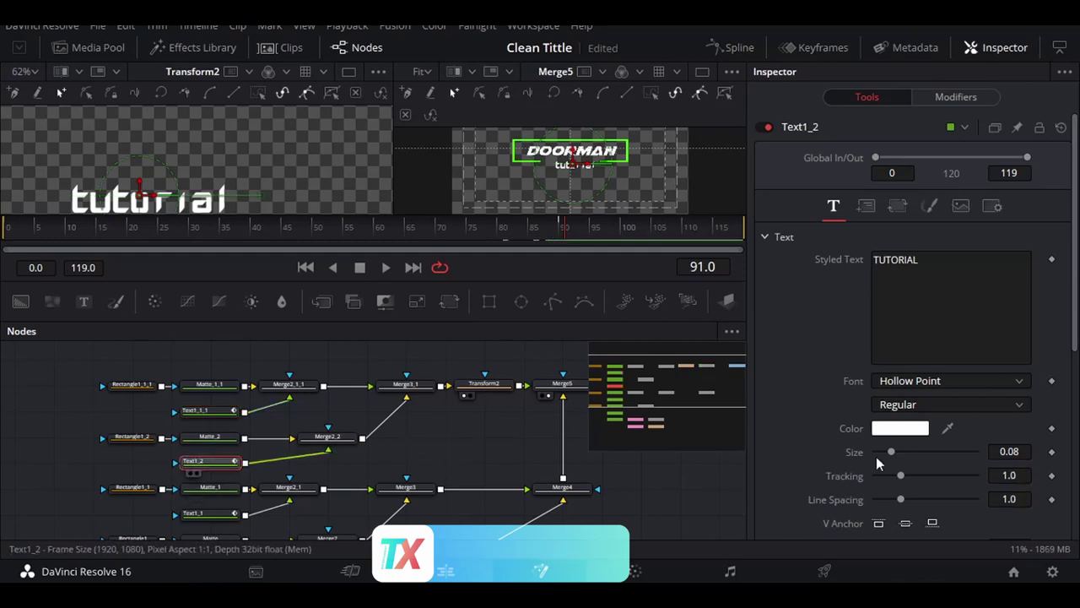
pyautogui.press('BackSpace')
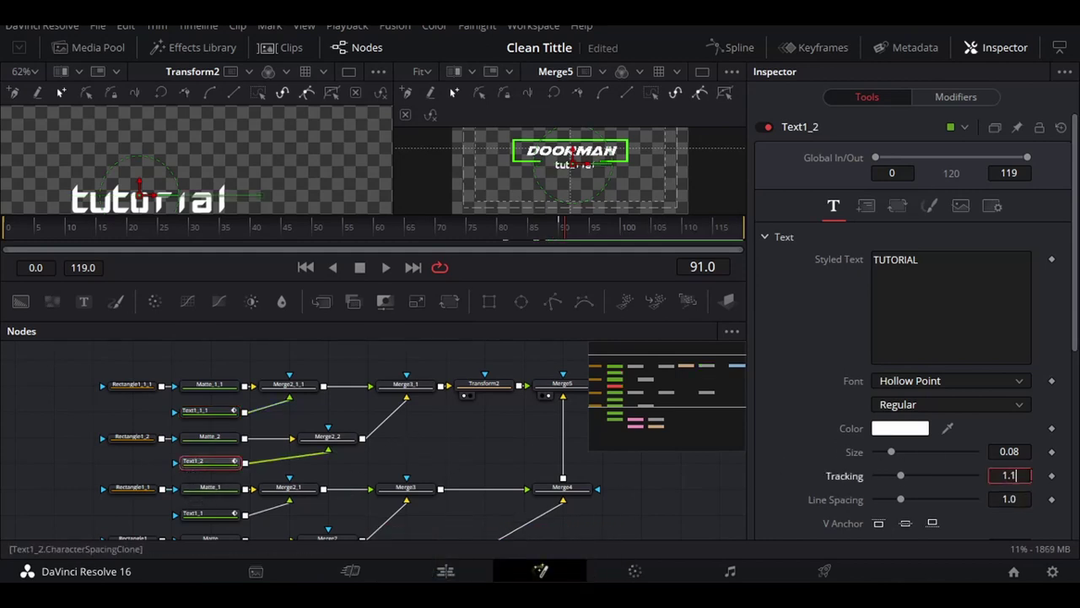
pyautogui.press('Tab')
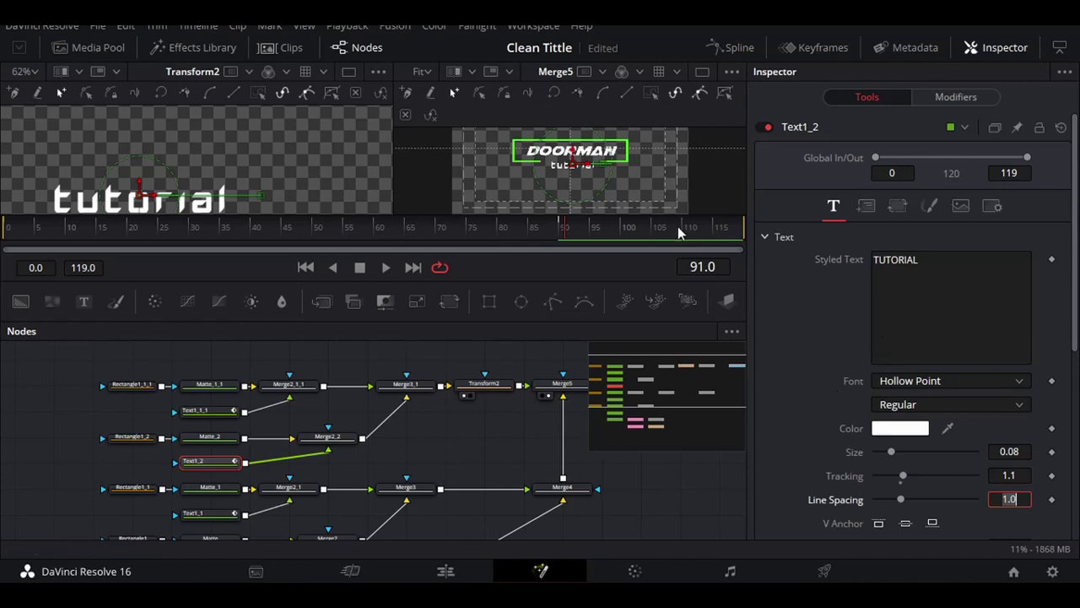
pyautogui.press('Return')
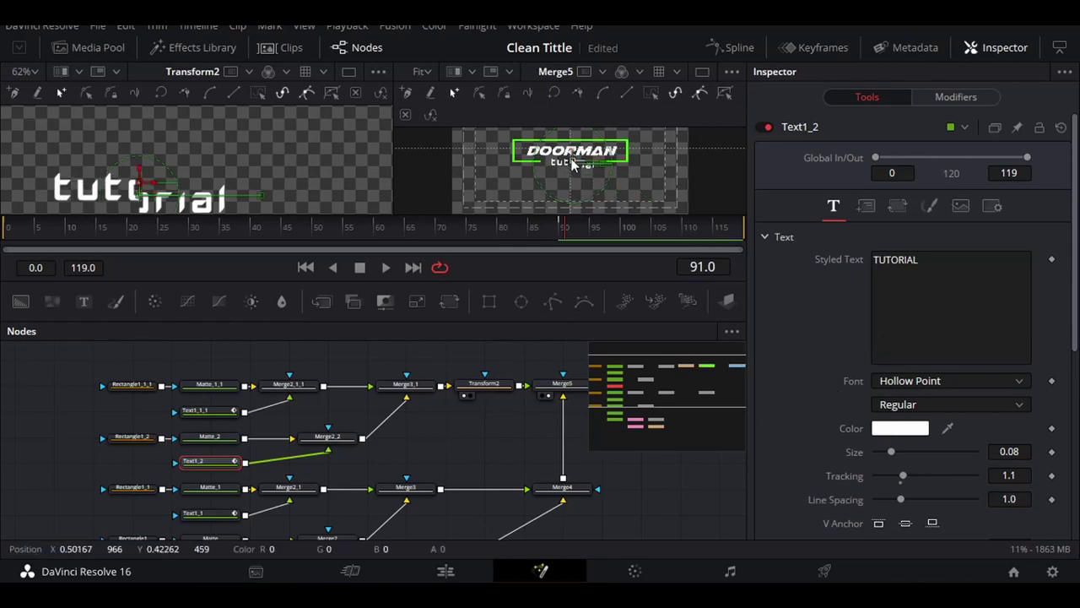
pyautogui.click(403, 386)
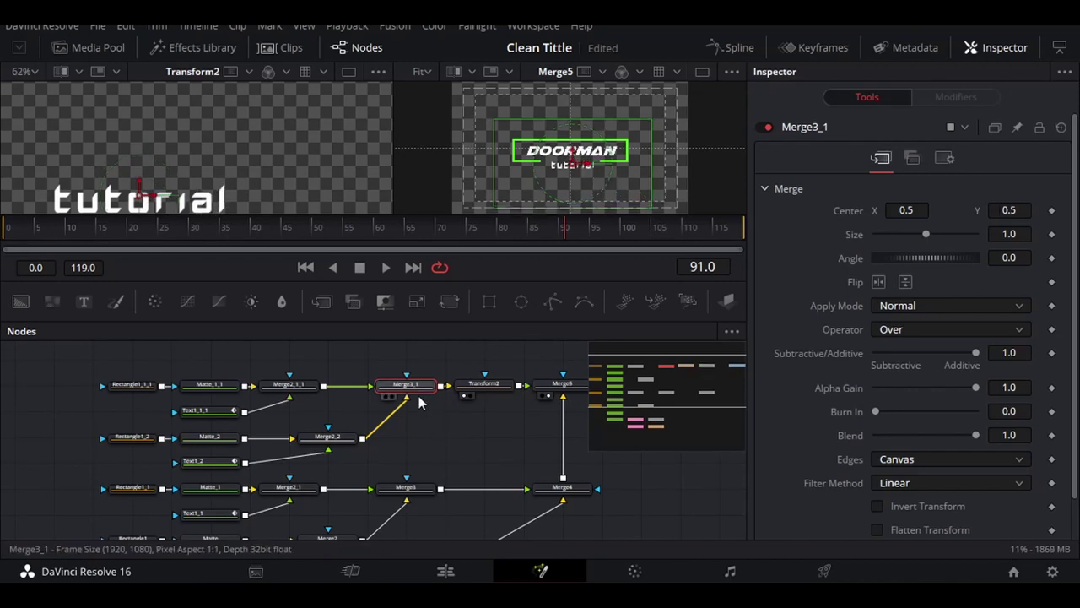
# - Drag Transform2's center to about 0.5, 0.406, centering 'tutorial' just under DOORMAN
pyautogui.click(485, 385)
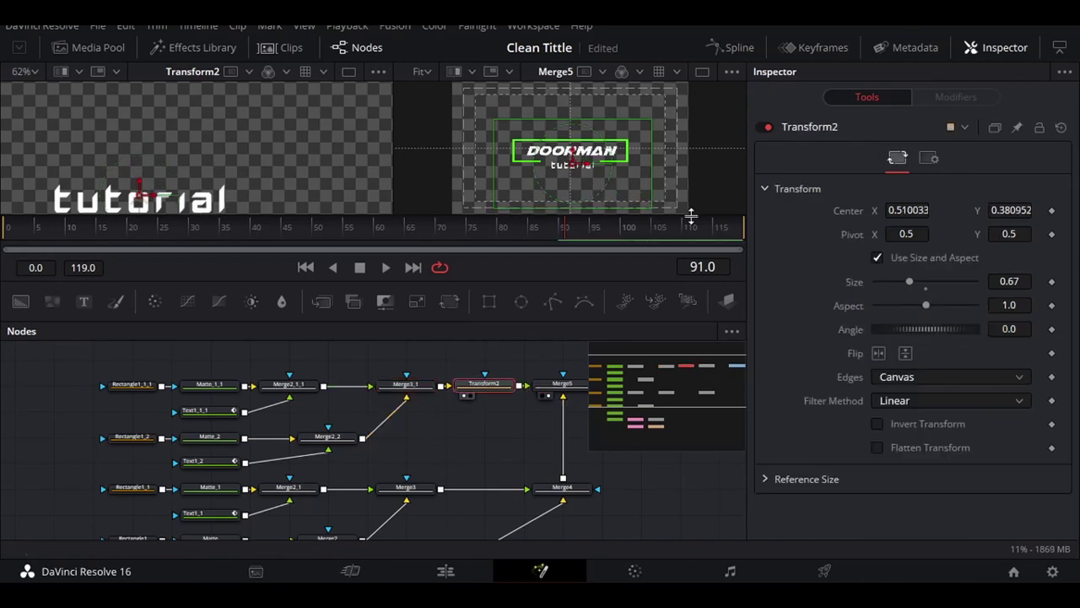
pyautogui.moveTo(573, 168); pyautogui.dragTo(573, 164)
pyautogui.scroll(2, 571, 160)
pyautogui.scroll(1, 624, 178)
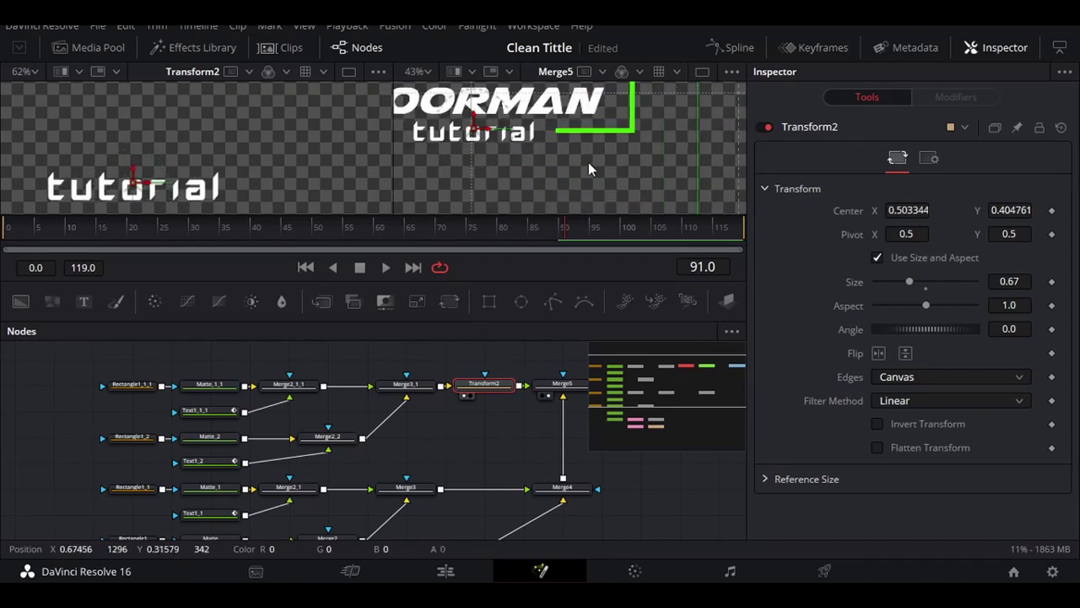
pyautogui.scroll(-1, 588, 162)
pyautogui.scroll(2, 491, 160)
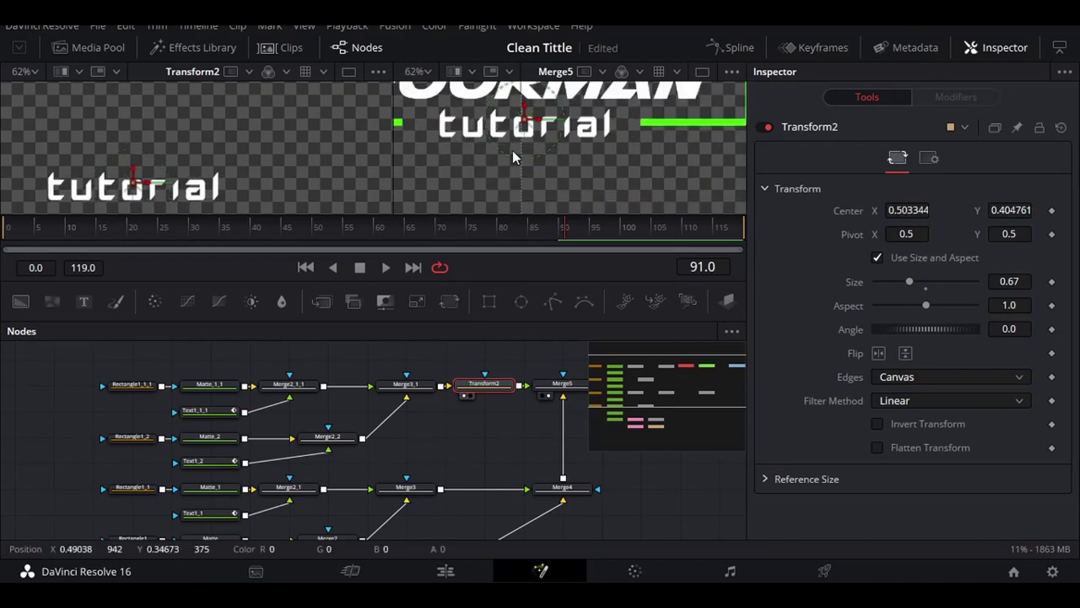
pyautogui.moveTo(522, 118); pyautogui.dragTo(523, 125)
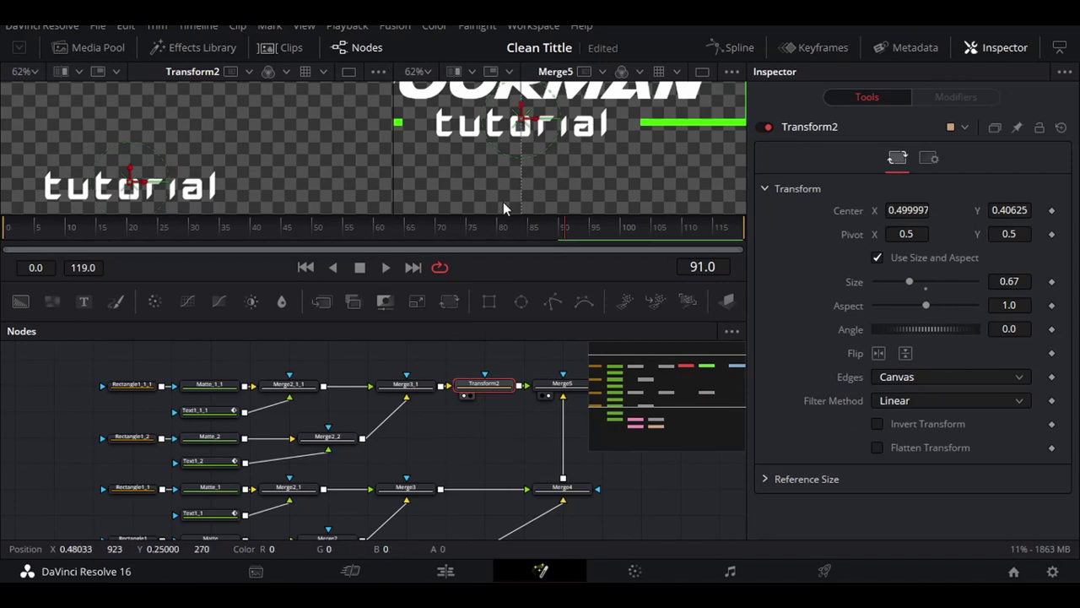
pyautogui.click(207, 410)
pyautogui.write('1.15')
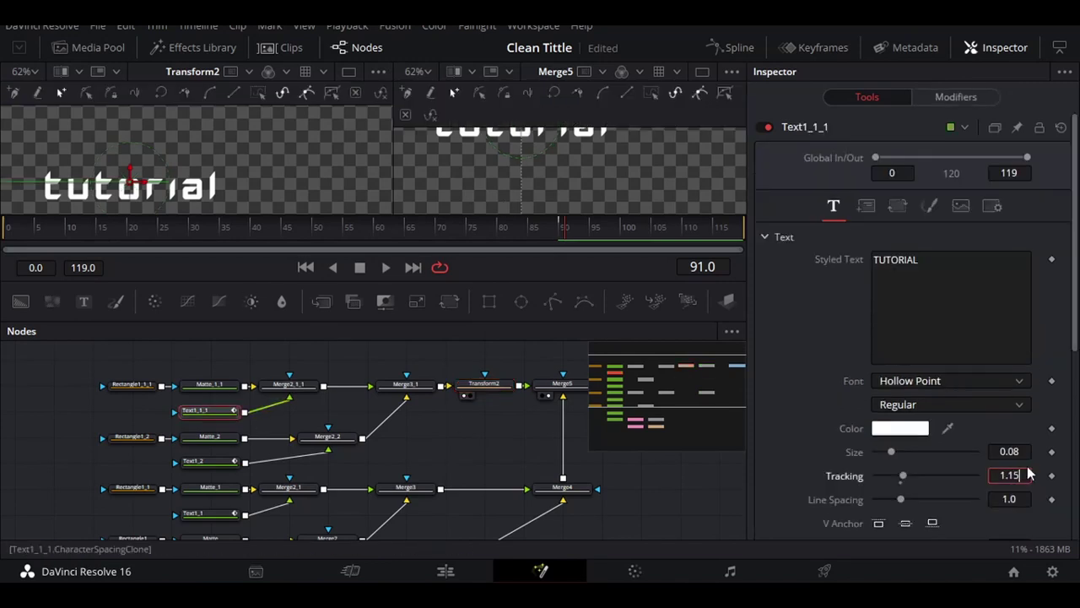
# - Raise Tracking to 1.15 on both Text1_1_1 and Text1_2
pyautogui.press('Return')
pyautogui.click(207, 461)
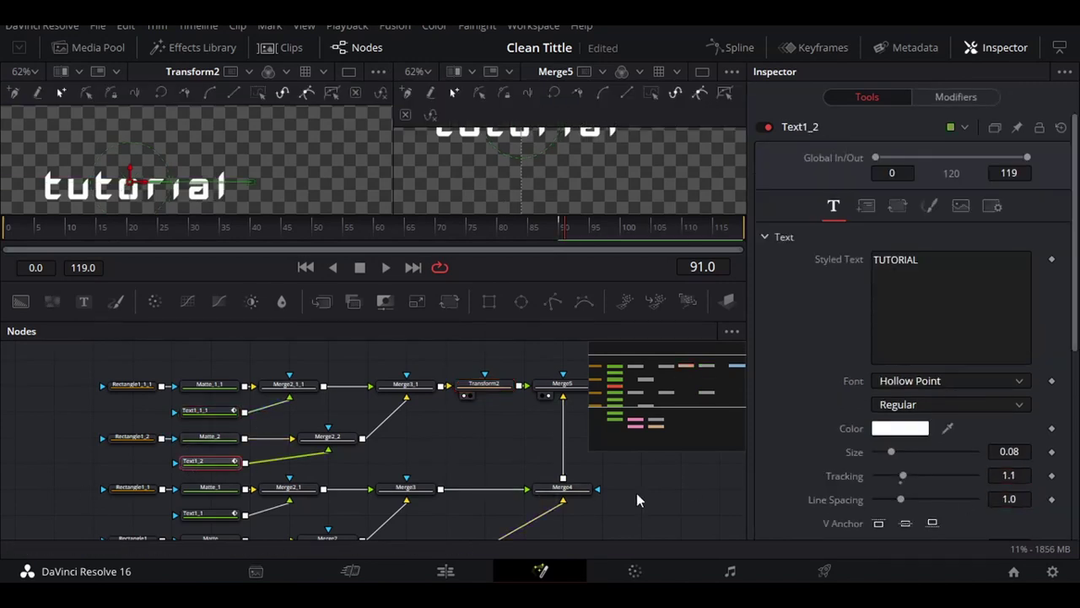
pyautogui.press('Tab')
pyautogui.scroll(-2, 596, 151)
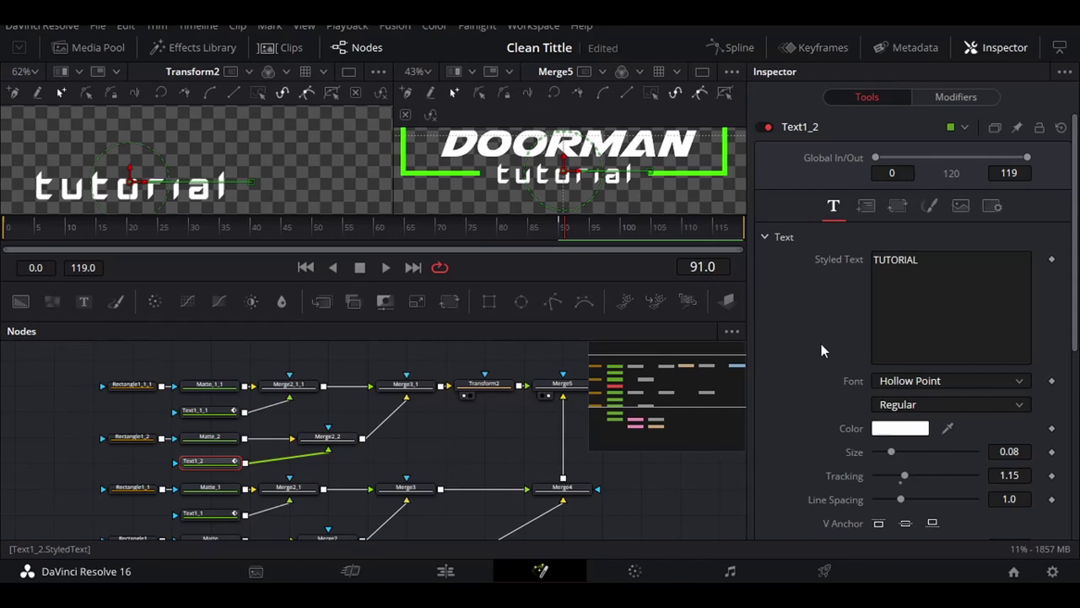
pyautogui.scroll(-5, 983, 386)
pyautogui.scroll(-4, 988, 393)
pyautogui.scroll(3, 929, 354)
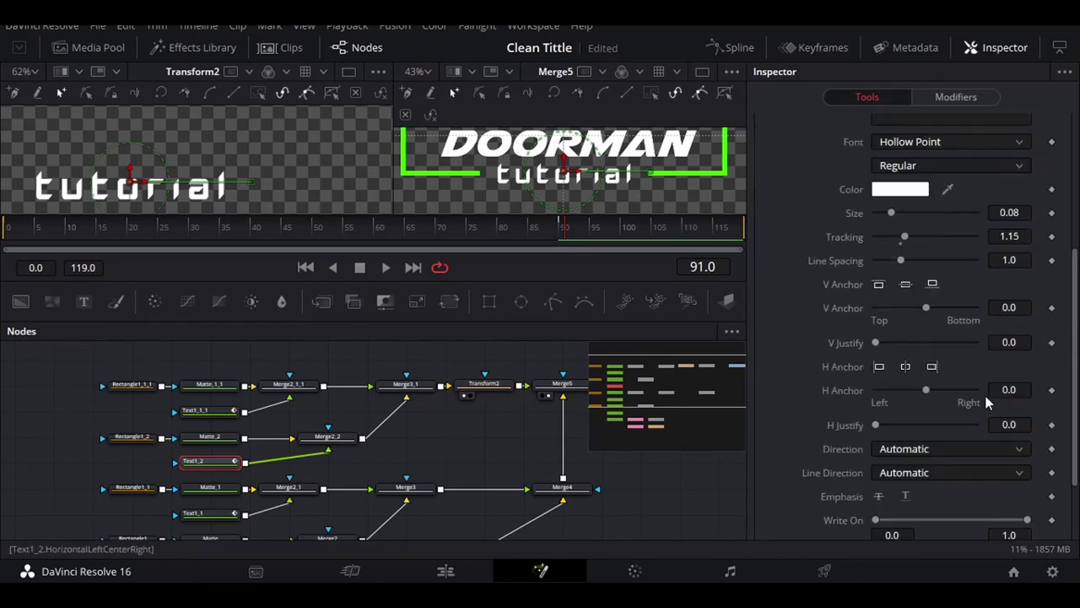
pyautogui.scroll(5, 805, 276)
# - Show MediaOut1's final output in a single large viewer, then go to the Edit page
pyautogui.click(764, 188)
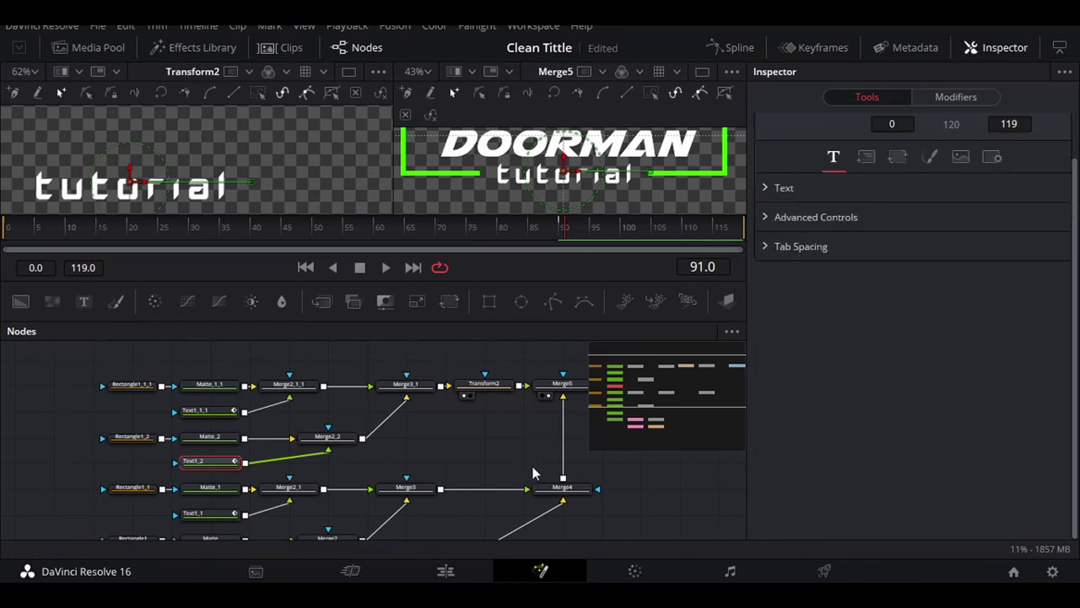
pyautogui.moveTo(613, 389)
pyautogui.mouseDown()
pyautogui.moveTo(351, 421)
pyautogui.moveTo(395, 424)
pyautogui.mouseUp()
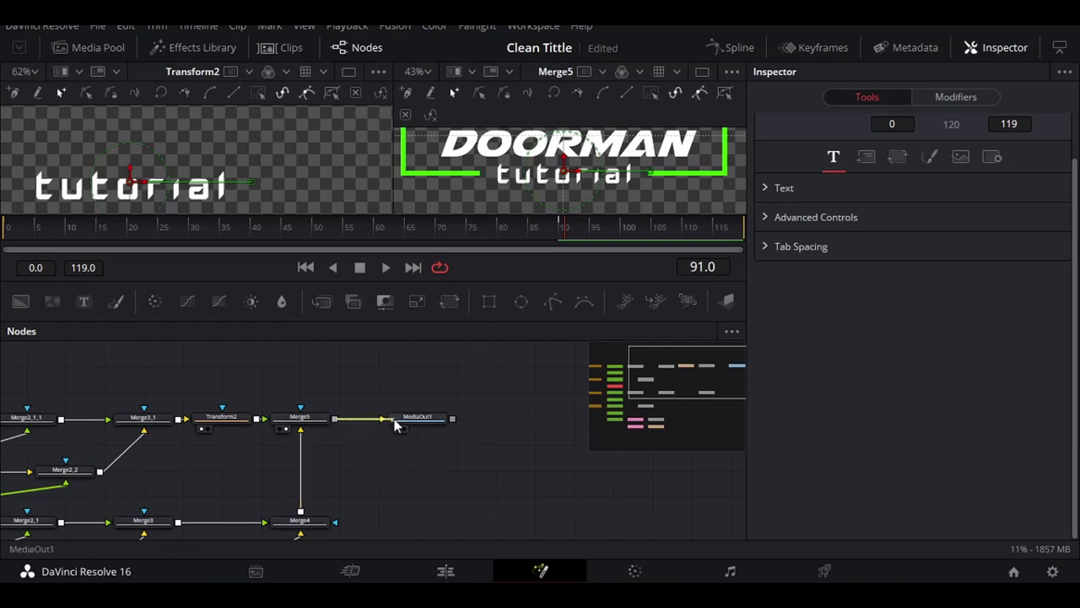
pyautogui.click(404, 427)
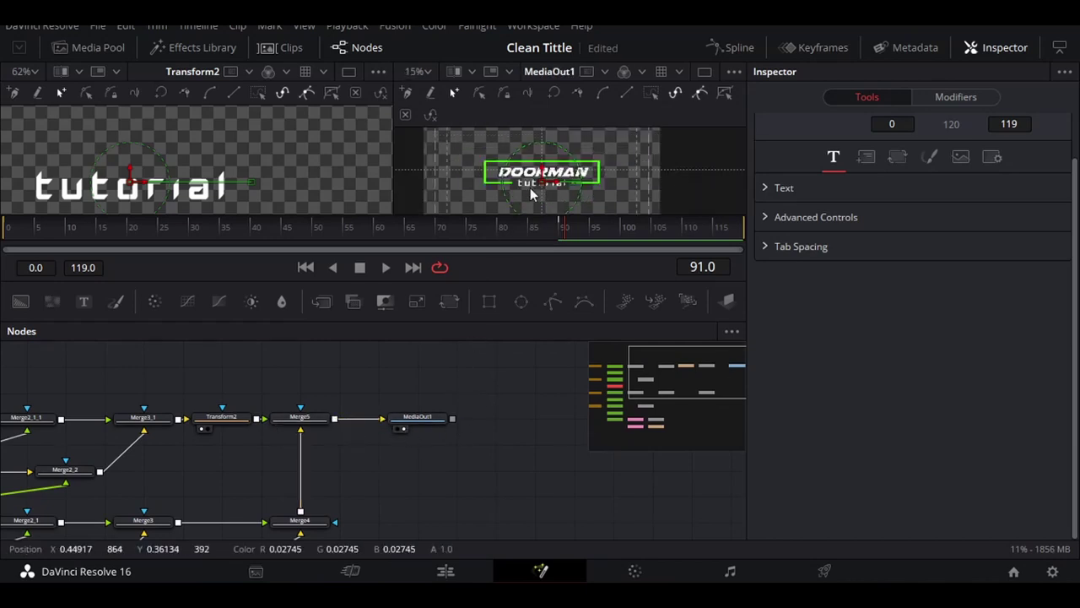
pyautogui.click(707, 73)
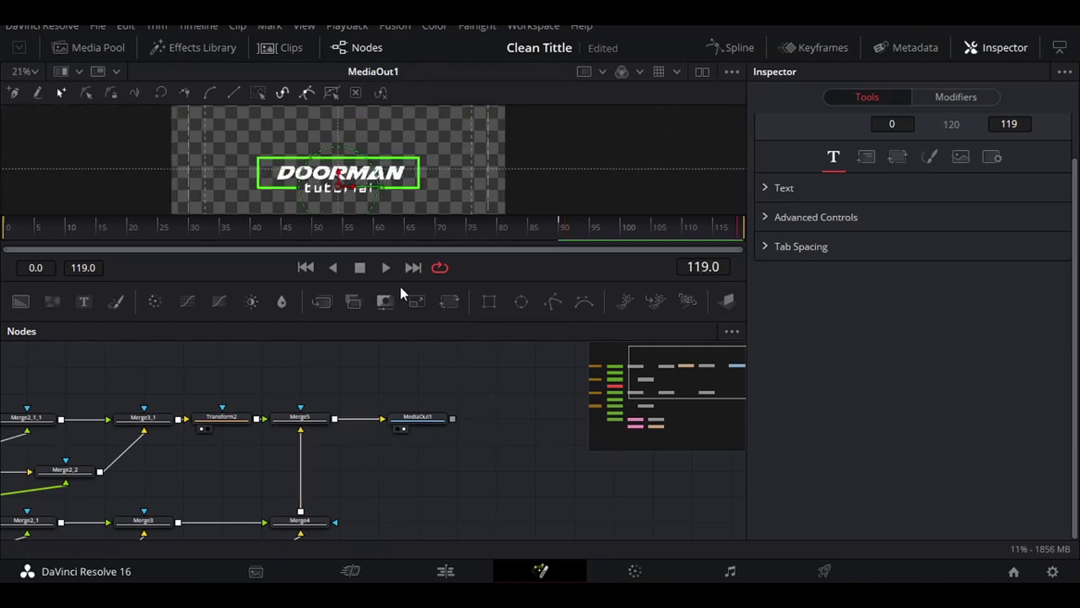
pyautogui.click(457, 573)
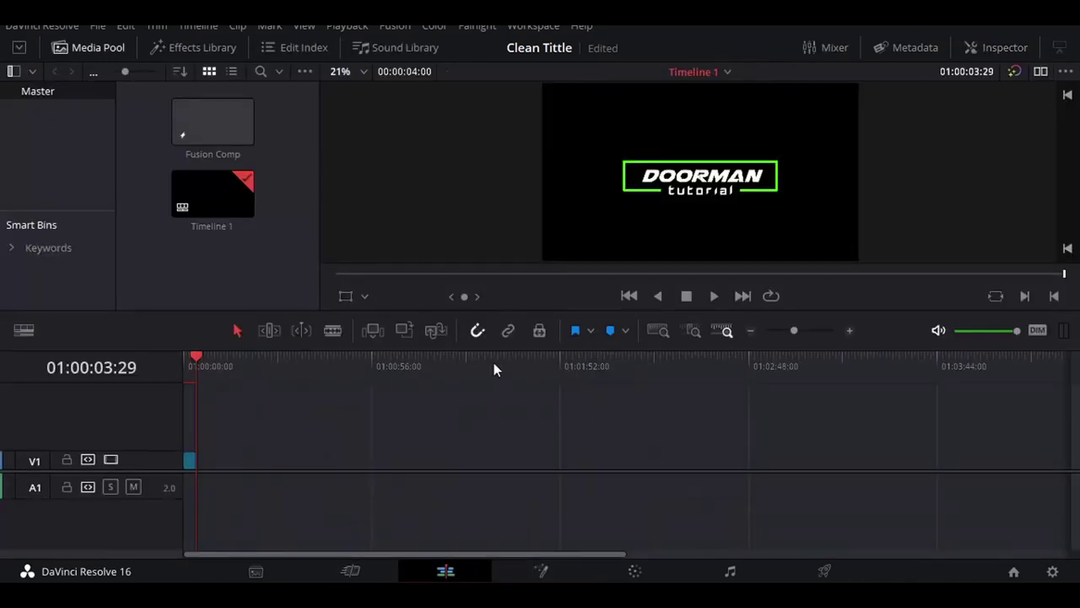
# - Play the title from the start and paste a second Fusion Composition clip onto V1
pyautogui.click(629, 296)
pyautogui.click(714, 296)
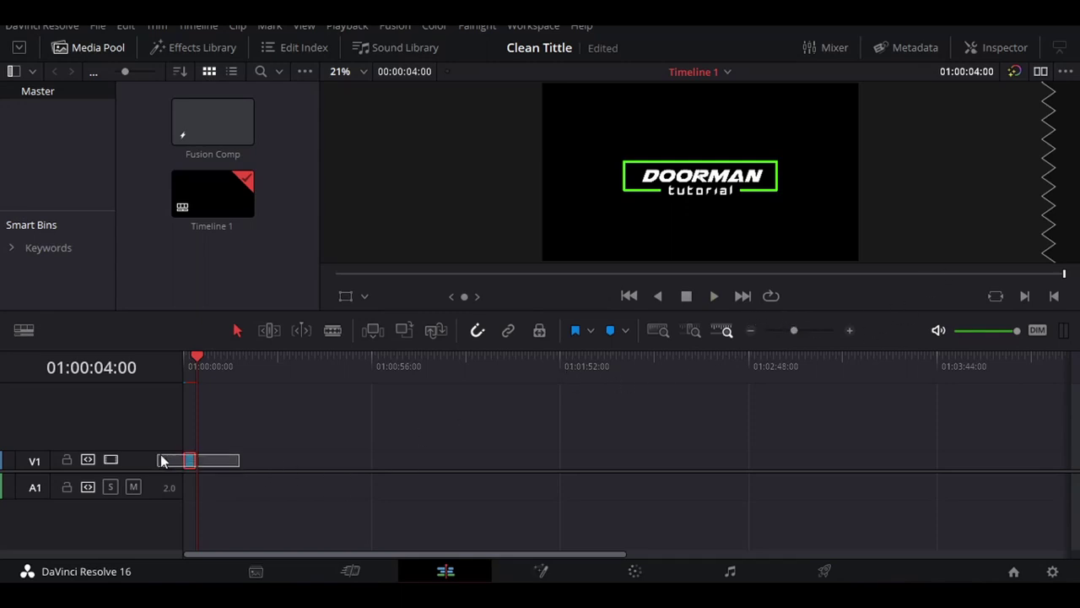
pyautogui.hotkey('ctrl', 'v')
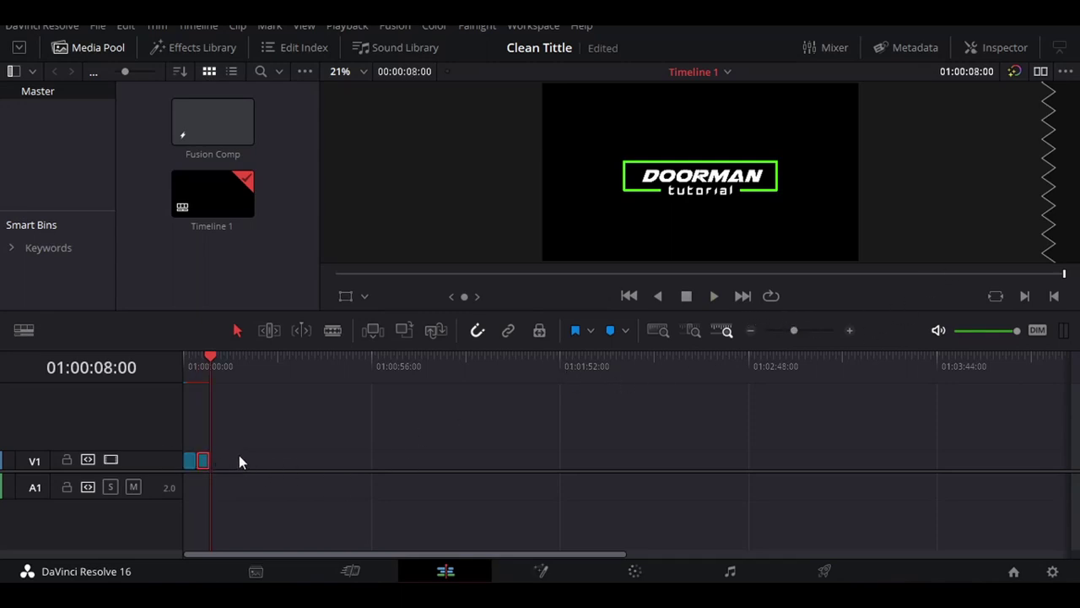
pyautogui.scroll(2, 217, 469)
# - Keep the second Fusion Composition clip at a four-second duration and zoom the timeline in
pyautogui.rightClick(223, 461)
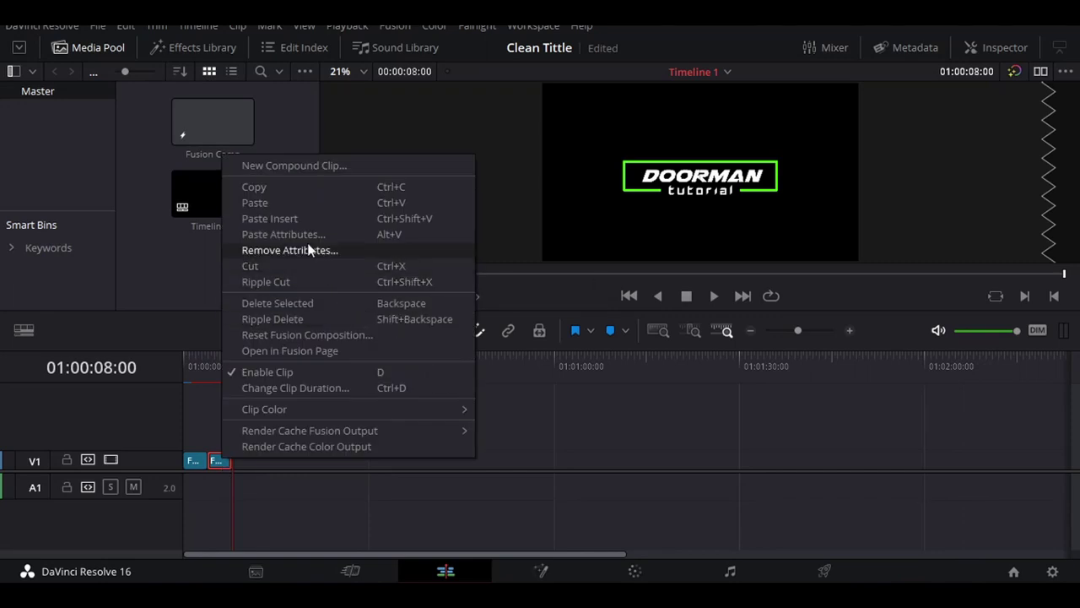
pyautogui.click(216, 460)
pyautogui.rightClick(220, 463)
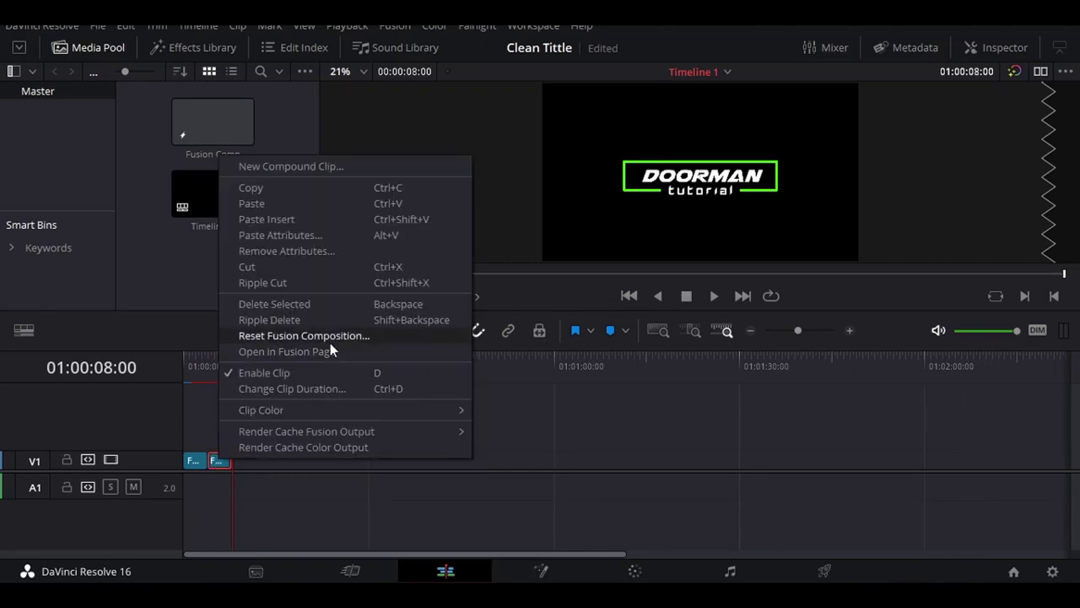
pyautogui.click(328, 385)
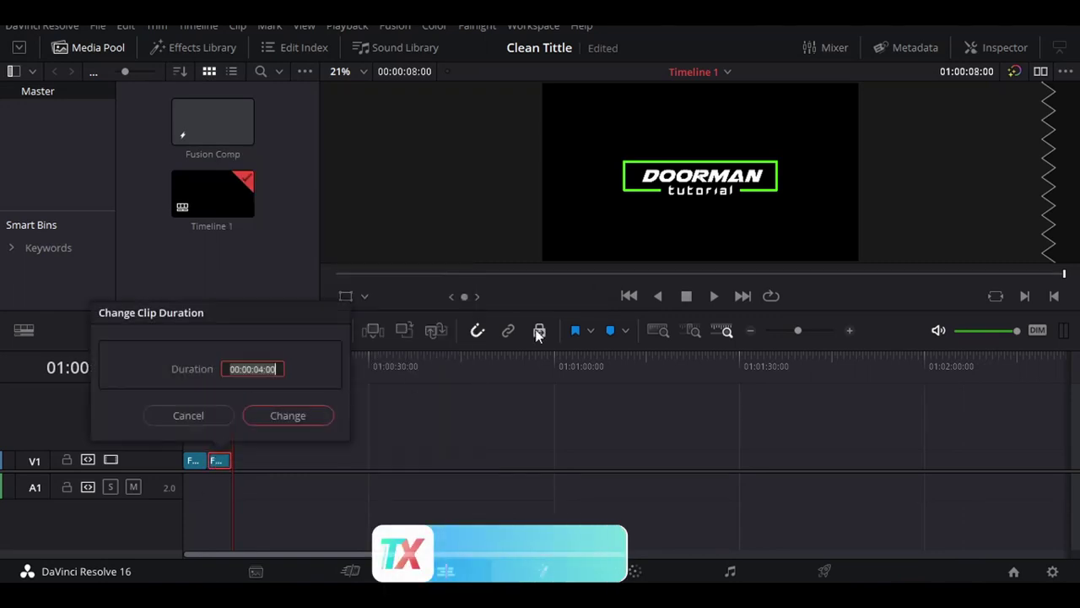
pyautogui.click(206, 417)
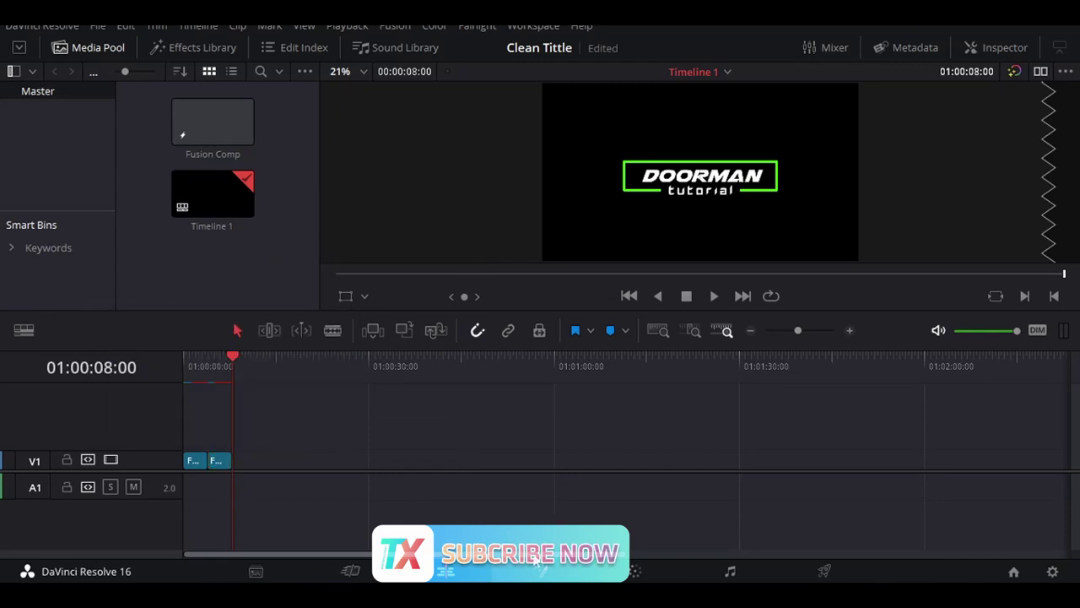
pyautogui.scroll(2, 220, 460)
pyautogui.scroll(2, 265, 463)
pyautogui.rightClick(337, 462)
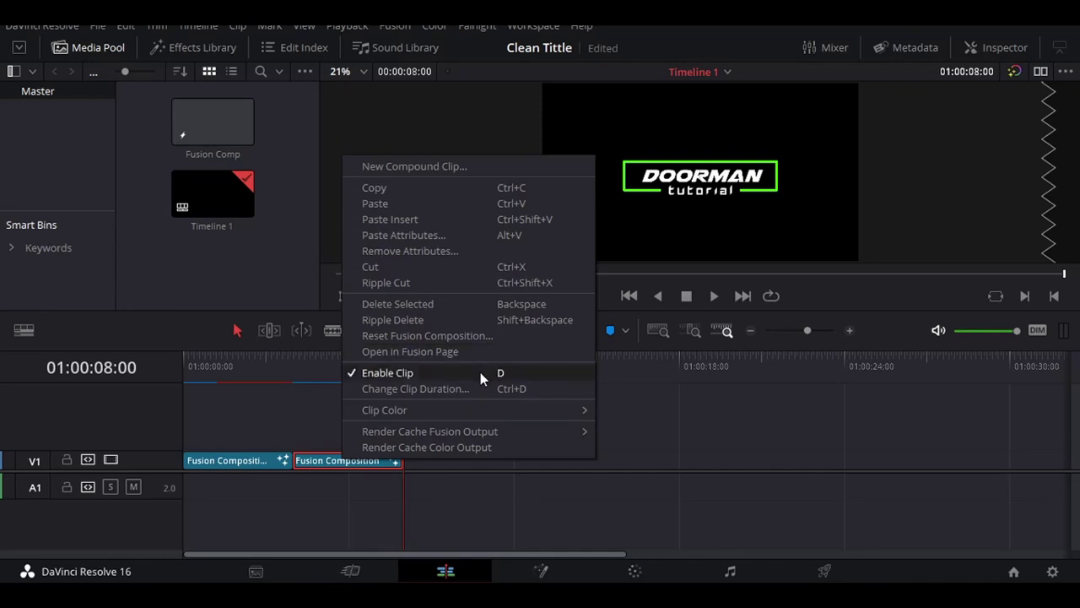
# - Delete the second clip, drag a copy after the title, and keep its four-second length
pyautogui.click(371, 461)
pyautogui.press('BackSpace')
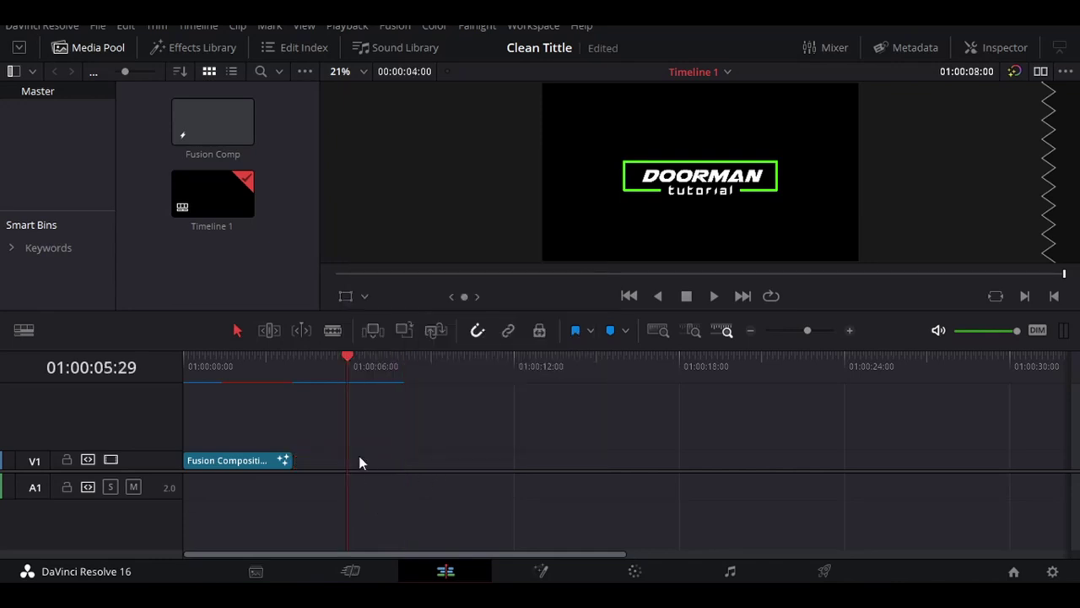
pyautogui.moveTo(250, 462); pyautogui.dragTo(361, 461)
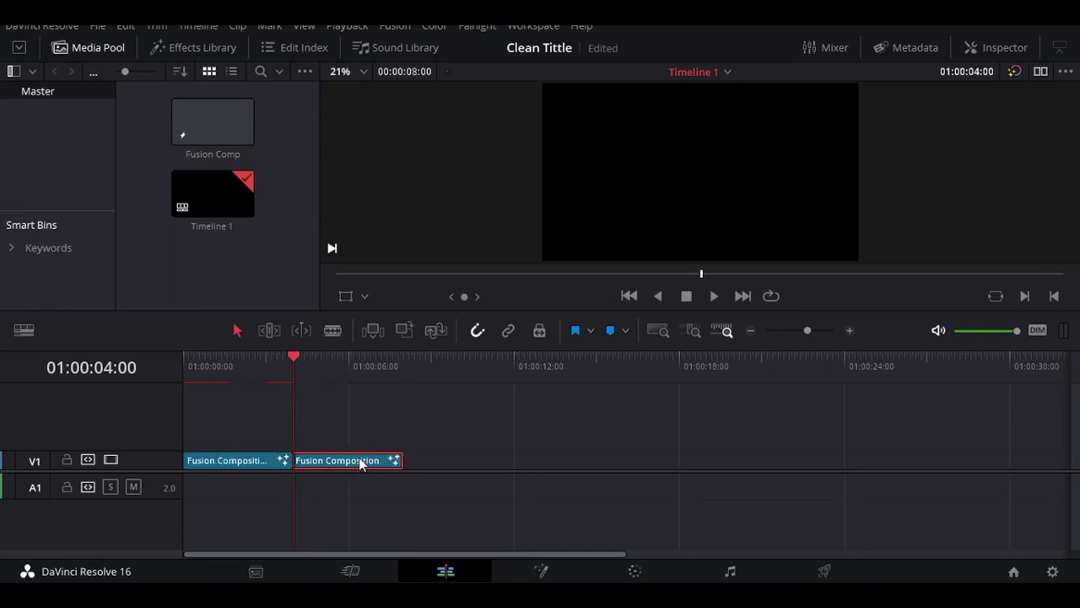
pyautogui.rightClick(360, 463)
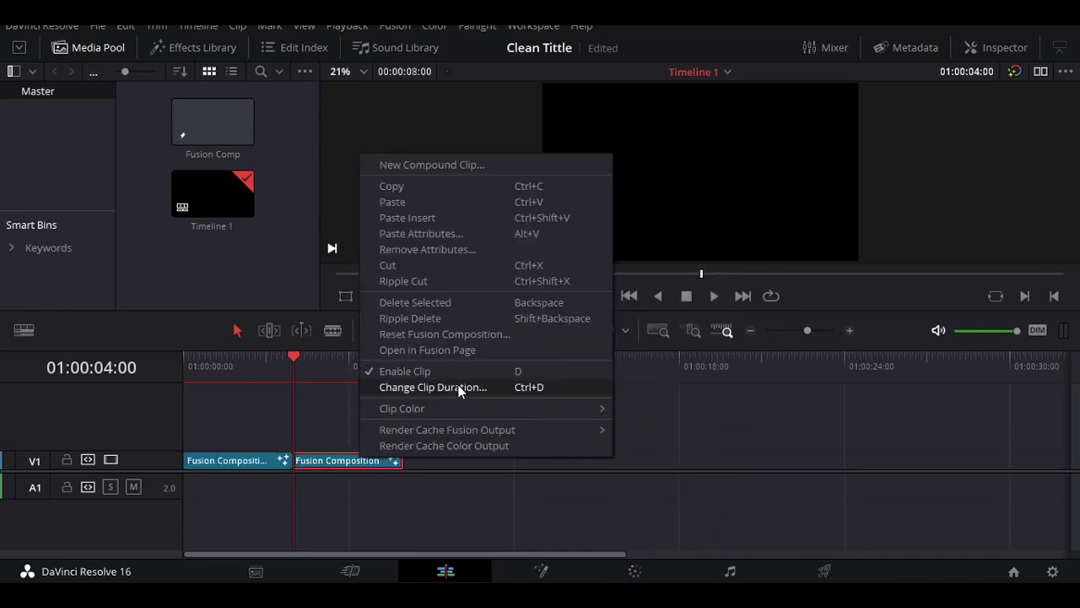
pyautogui.click(486, 386)
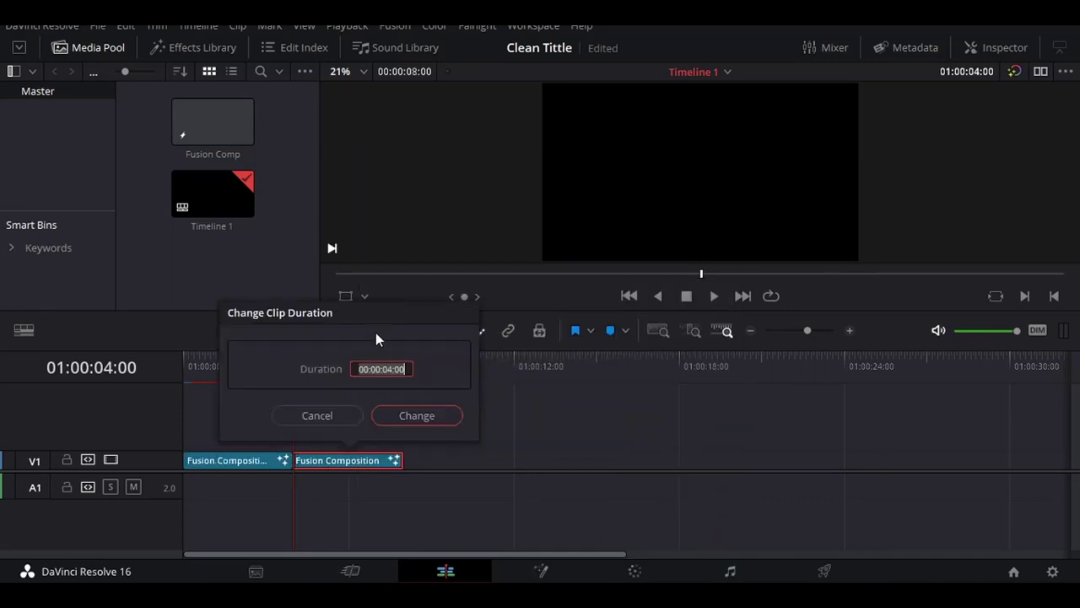
pyautogui.click(333, 415)
# - Delete the copied clip and start a new compound clip from the remaining title clip
pyautogui.rightClick(347, 459)
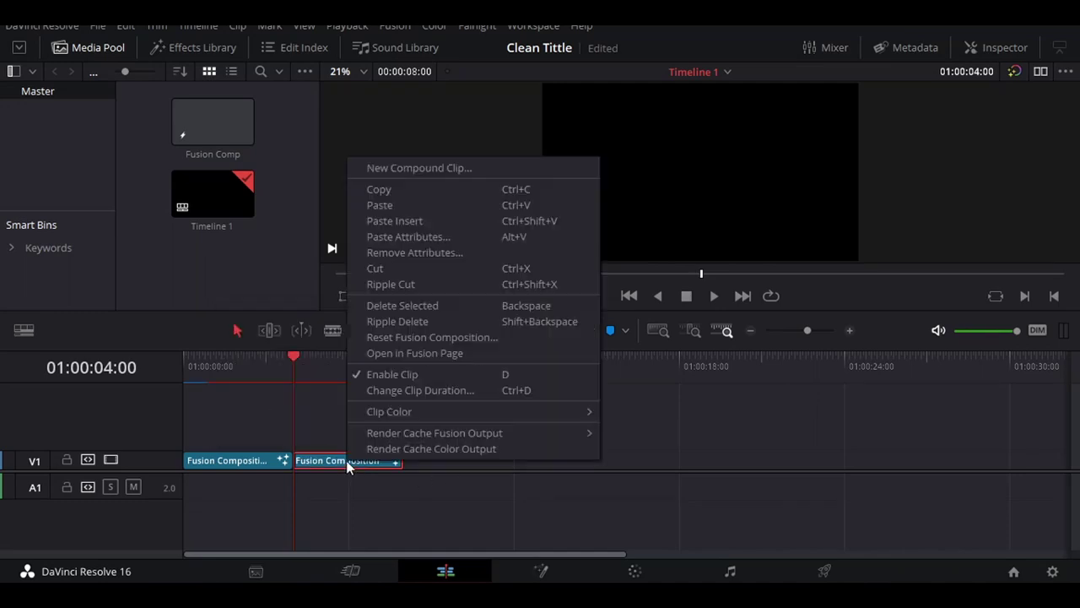
pyautogui.click(460, 168)
pyautogui.click(549, 336)
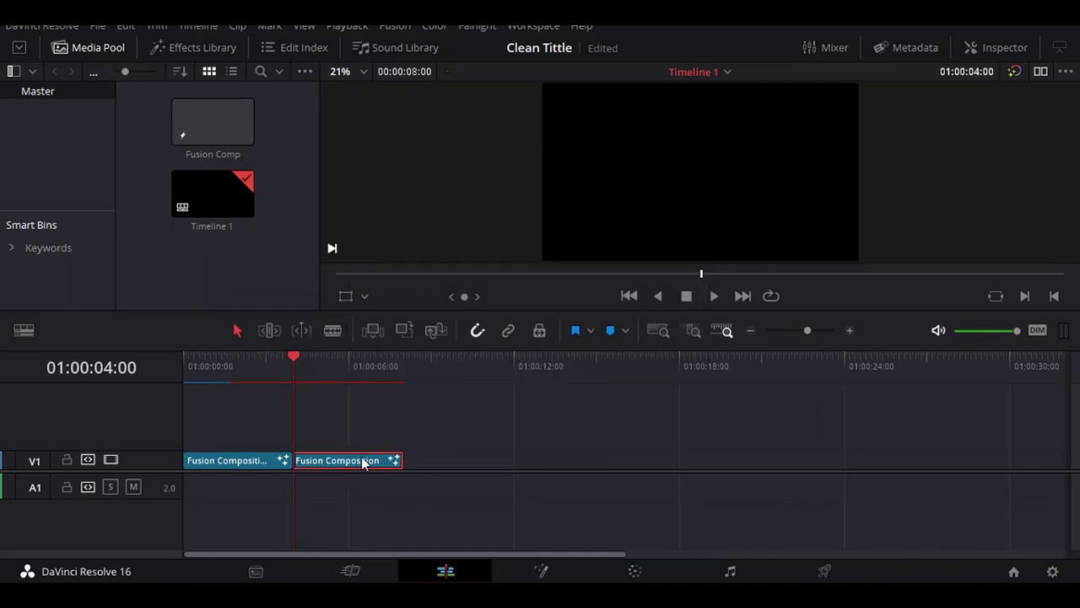
pyautogui.press('Delete')
pyautogui.rightClick(235, 458)
pyautogui.click(278, 166)
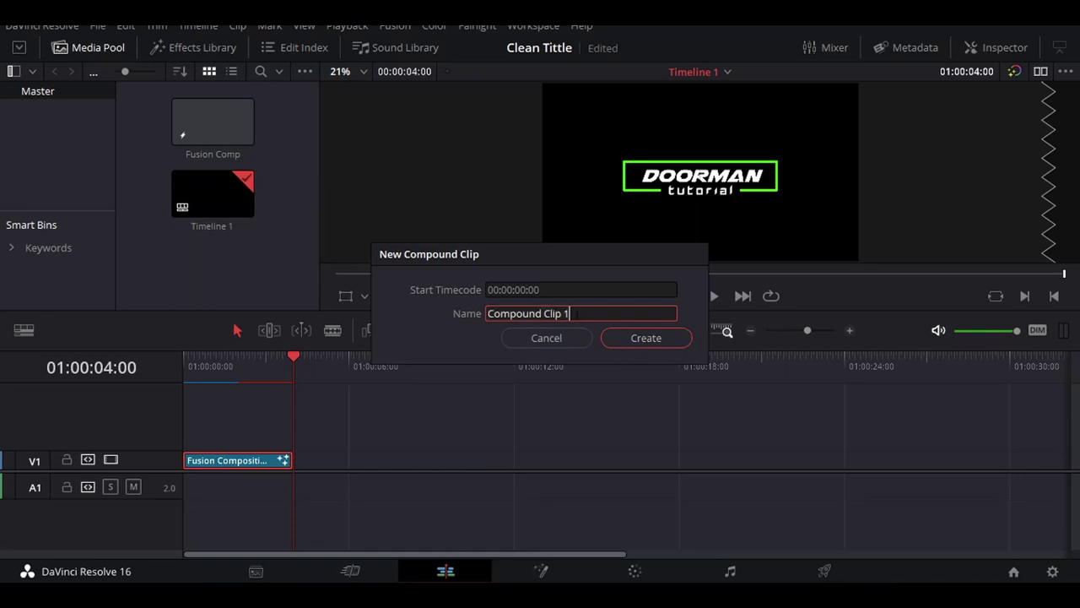
# - Name the compound clip 'Comp' and create it
pyautogui.moveTo(569, 313); pyautogui.dragTo(517, 313)
pyautogui.press('BackSpace')
pyautogui.click(624, 337)
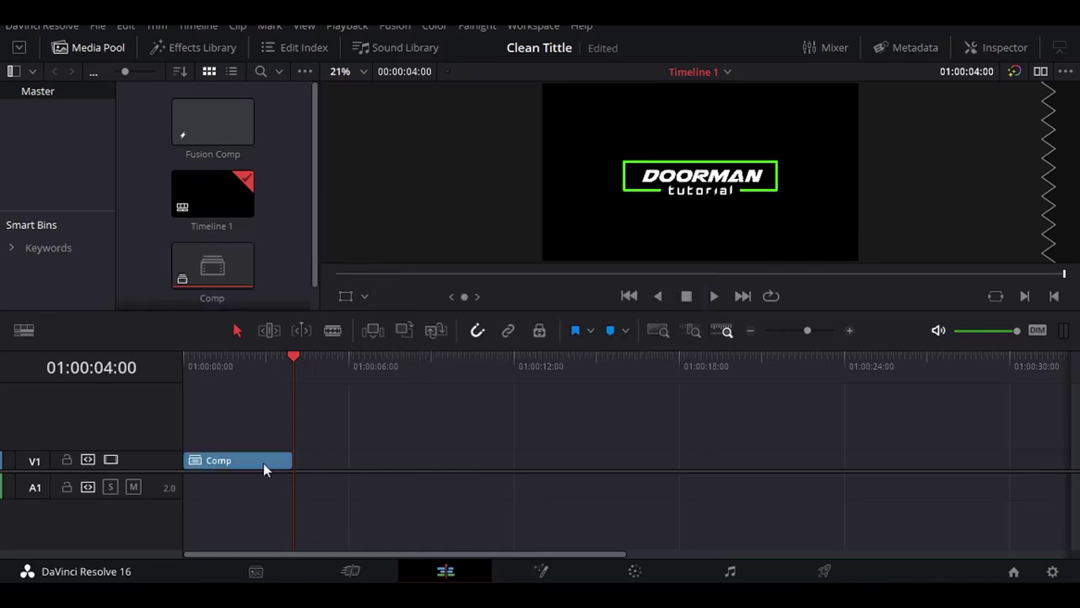
# - Place a copy of Comp right after it and set the copy to Reverse Speed
pyautogui.moveTo(264, 460); pyautogui.dragTo(372, 462)
pyautogui.rightClick(372, 463)
pyautogui.click(405, 311)
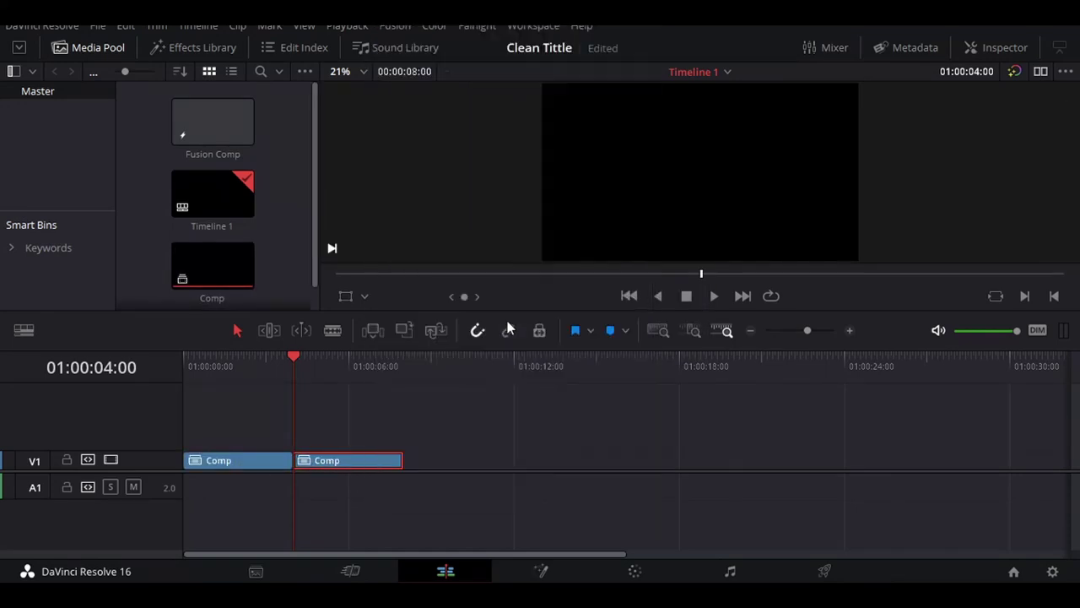
pyautogui.click(420, 276)
pyautogui.click(492, 415)
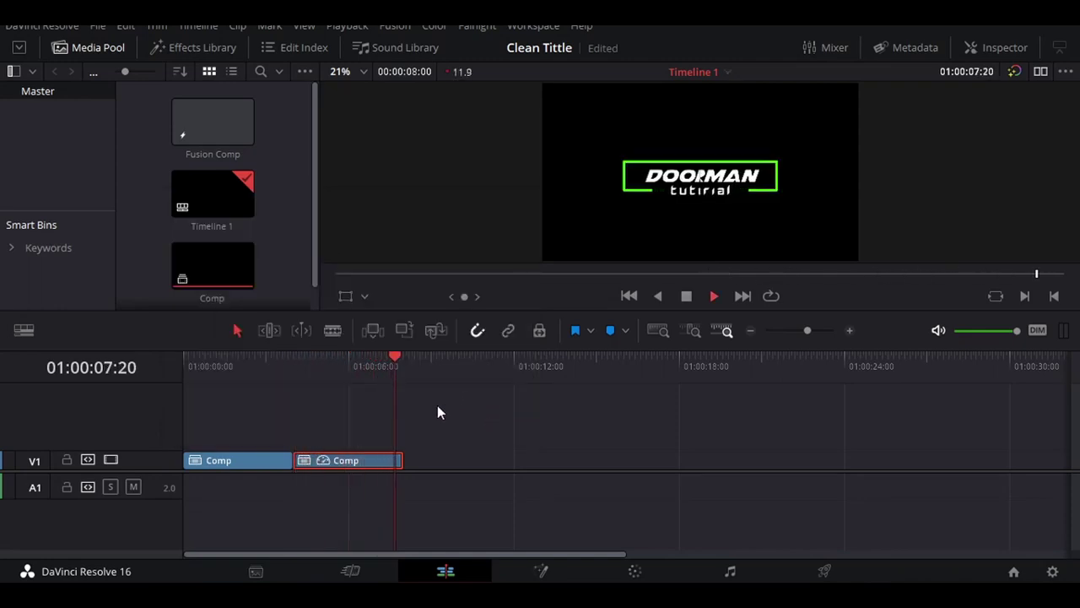
# - Move the playhead back to 01:00:04:00 and zoom and reposition the title frame in the viewer
pyautogui.moveTo(371, 378); pyautogui.dragTo(298, 377)
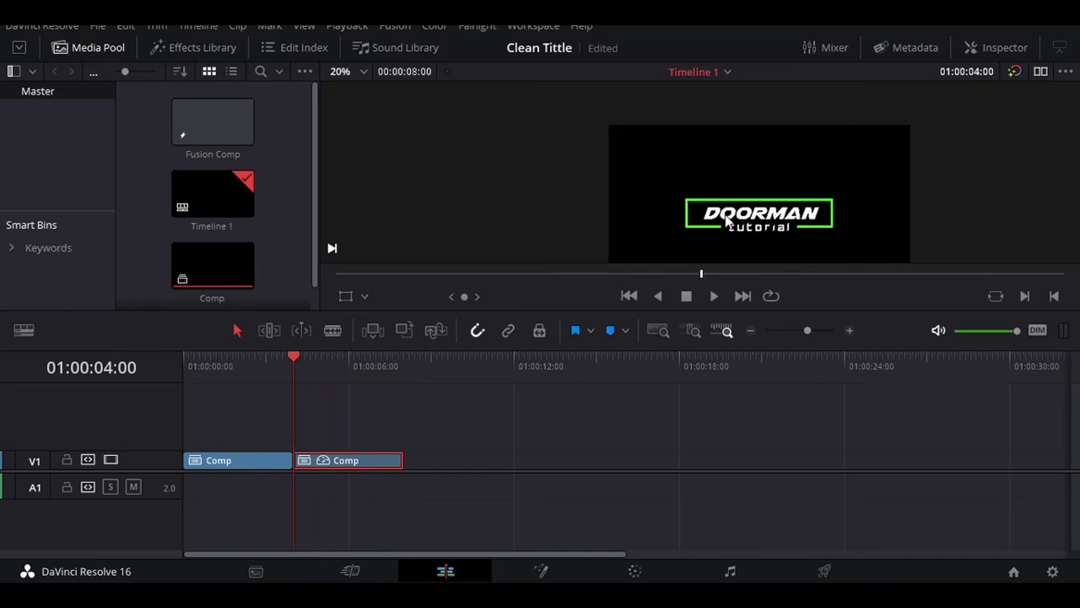
pyautogui.scroll(-4, 747, 203)
pyautogui.scroll(-1, 783, 206)
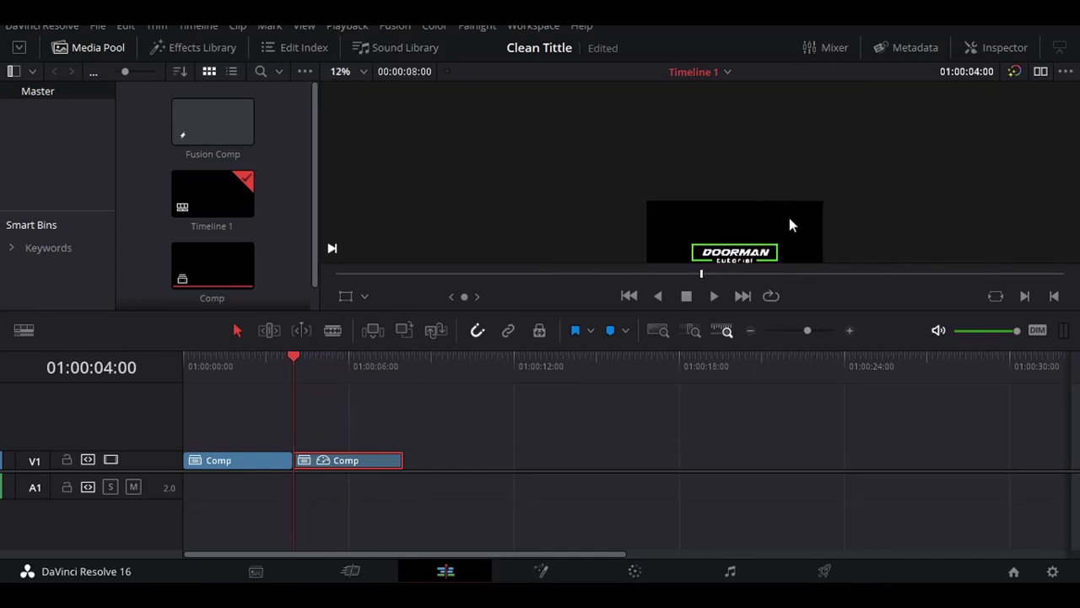
pyautogui.scroll(-2, 778, 207)
pyautogui.moveTo(779, 208); pyautogui.dragTo(740, 192)
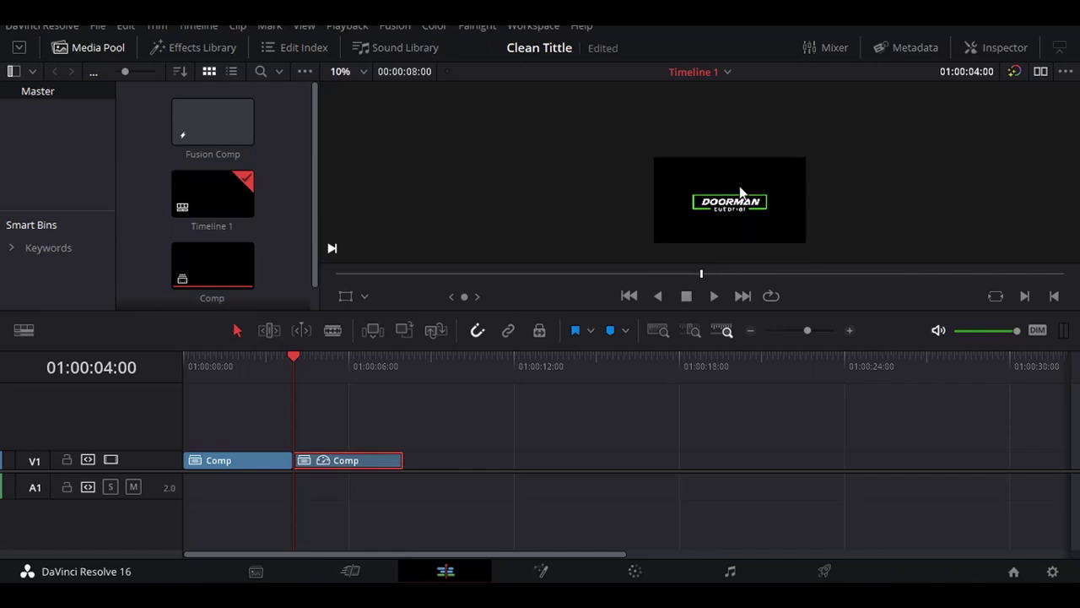
pyautogui.scroll(4, 759, 203)
pyautogui.scroll(3, 802, 218)
pyautogui.scroll(7, 844, 234)
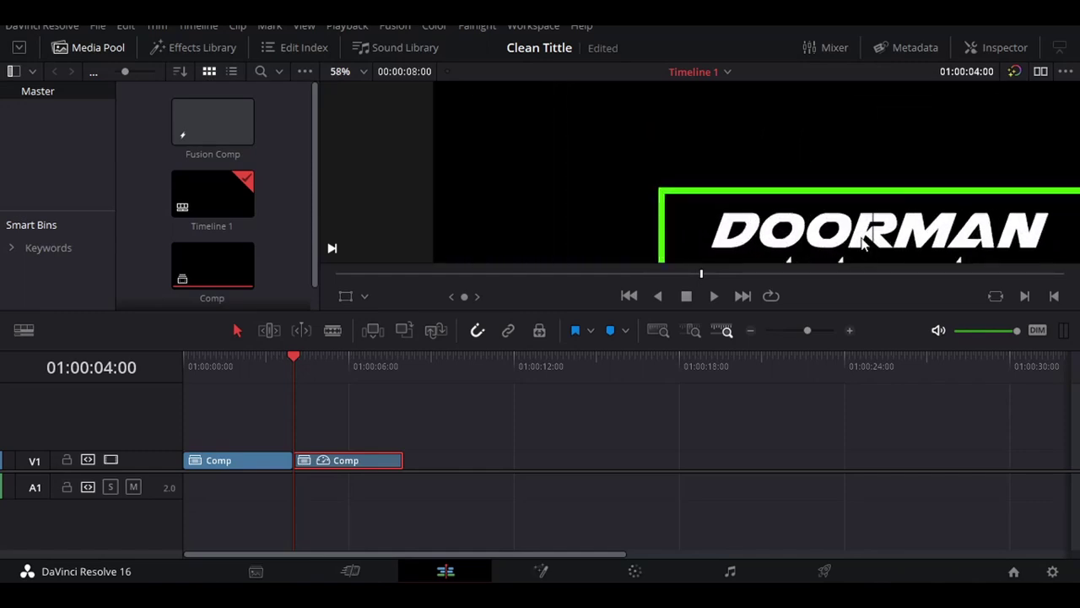
pyautogui.scroll(2, 862, 243)
pyautogui.scroll(-1, 958, 214)
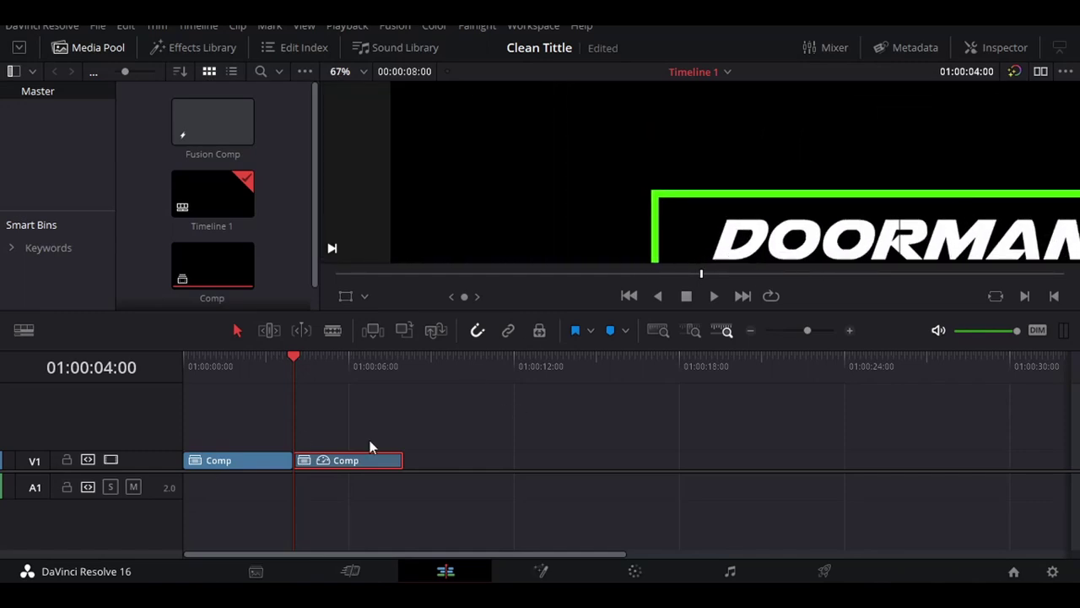
# - Open the first Comp clip's contents, then load the Fusion Comp media clip into the viewer
pyautogui.doubleClick(245, 460)
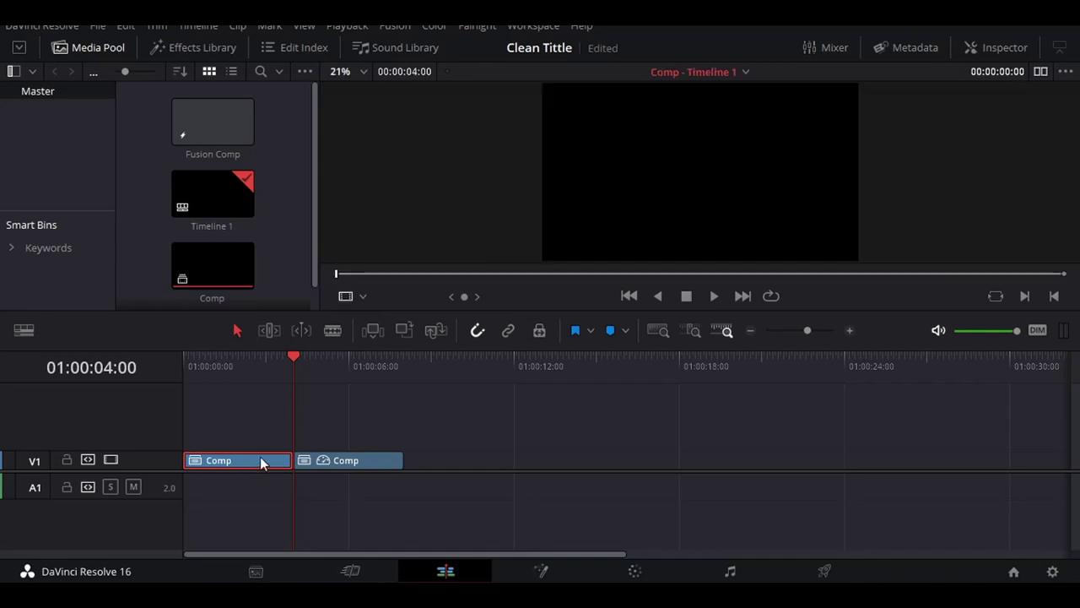
pyautogui.scroll(-1, 264, 268)
pyautogui.scroll(1, 216, 138)
pyautogui.click(216, 137)
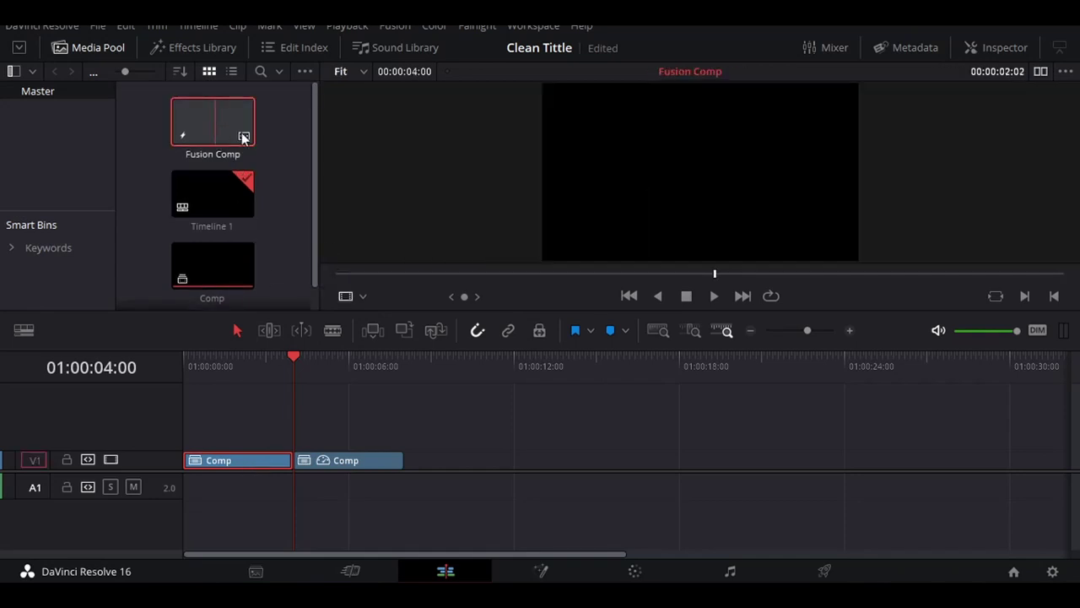
# - Switch between the Fusion and Edit pages while trying to open Fusion Comp
pyautogui.click(545, 572)
pyautogui.click(446, 571)
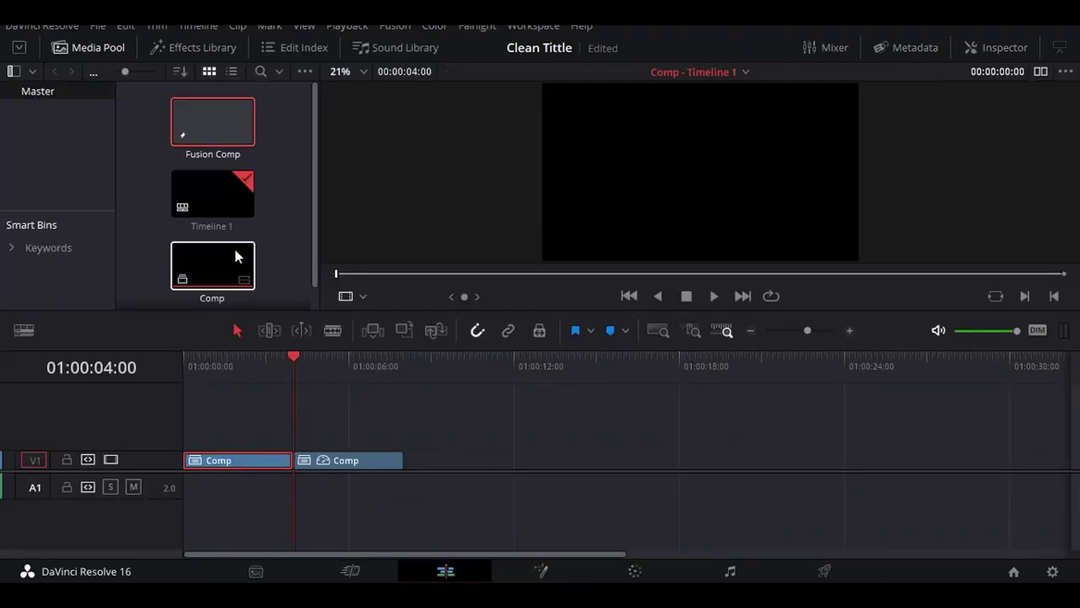
pyautogui.doubleClick(224, 122)
pyautogui.hotkey('shift', '5')
pyautogui.hotkey('shift', '4')
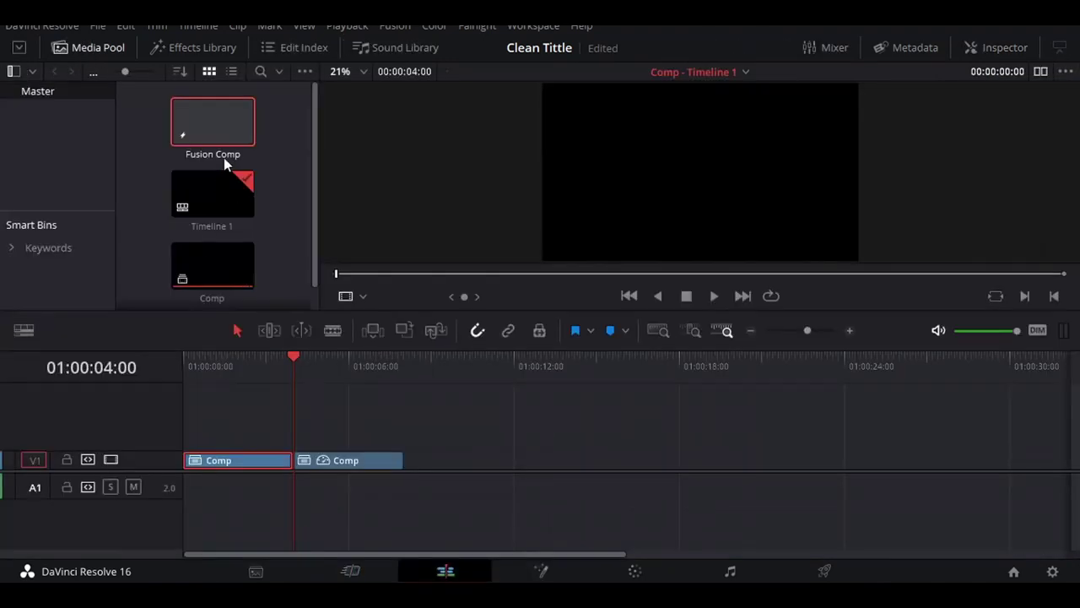
# - Open Fusion Comp in the Fusion page, shift its lone MediaOut1 node, and return to Edit
pyautogui.moveTo(243, 140)
pyautogui.rightClick(207, 112)
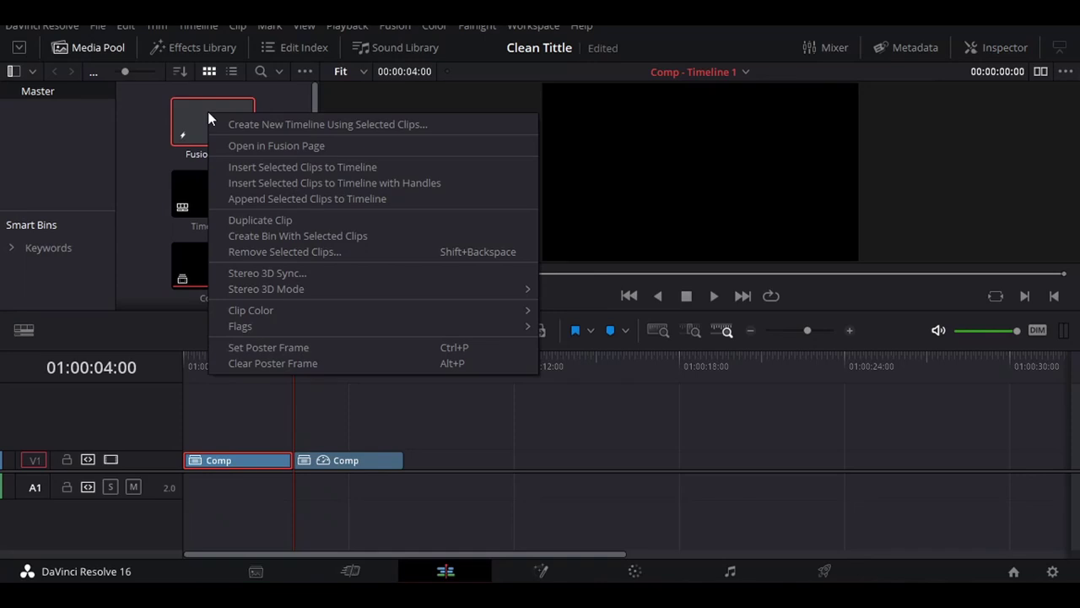
pyautogui.click(302, 144)
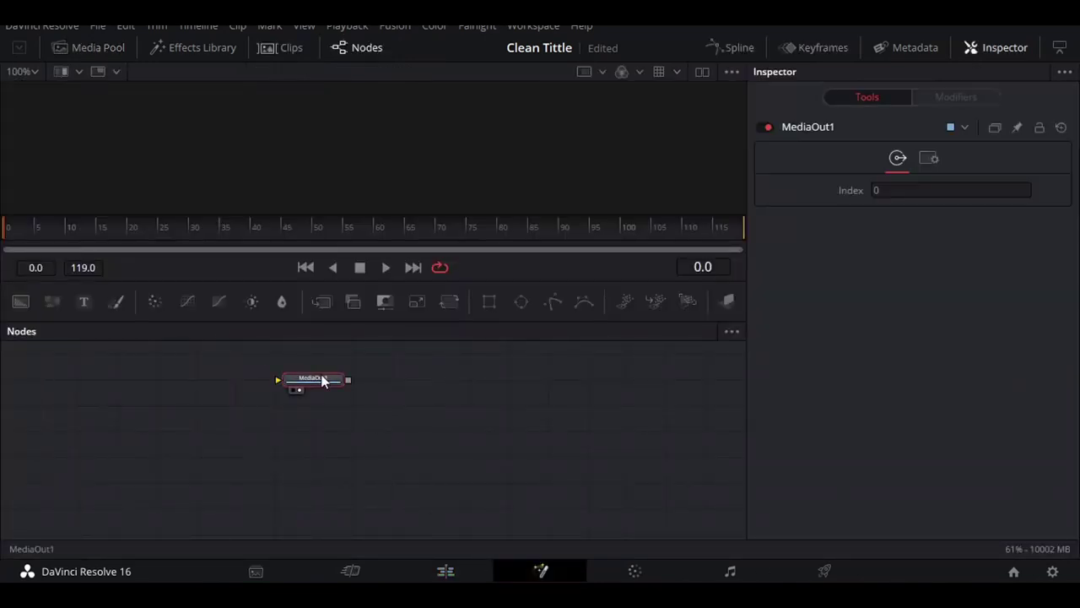
pyautogui.moveTo(320, 373); pyautogui.dragTo(478, 373)
pyautogui.click(445, 570)
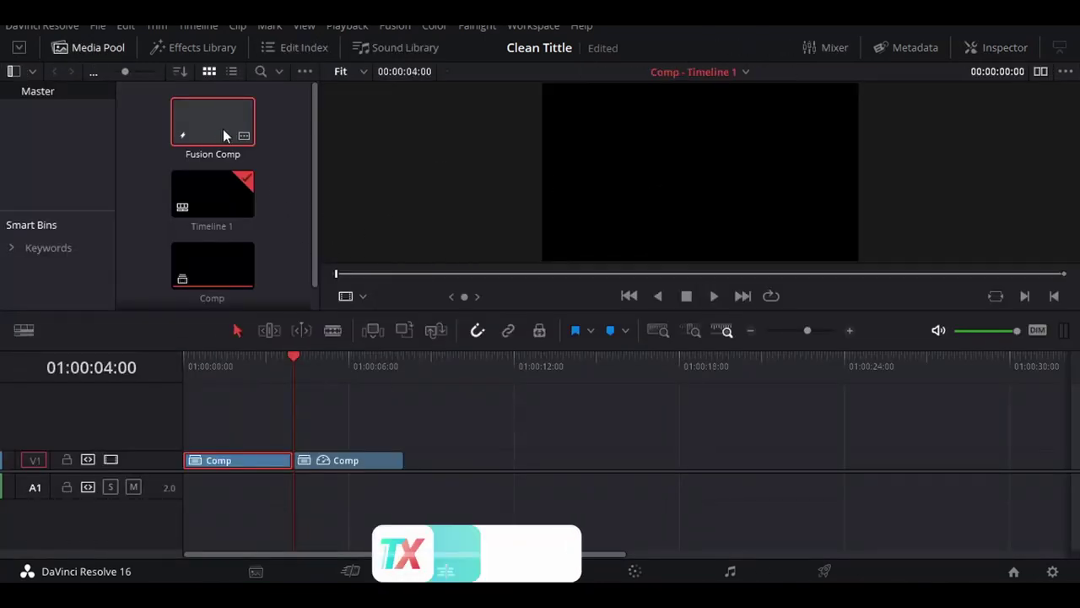
pyautogui.doubleClick(339, 463)
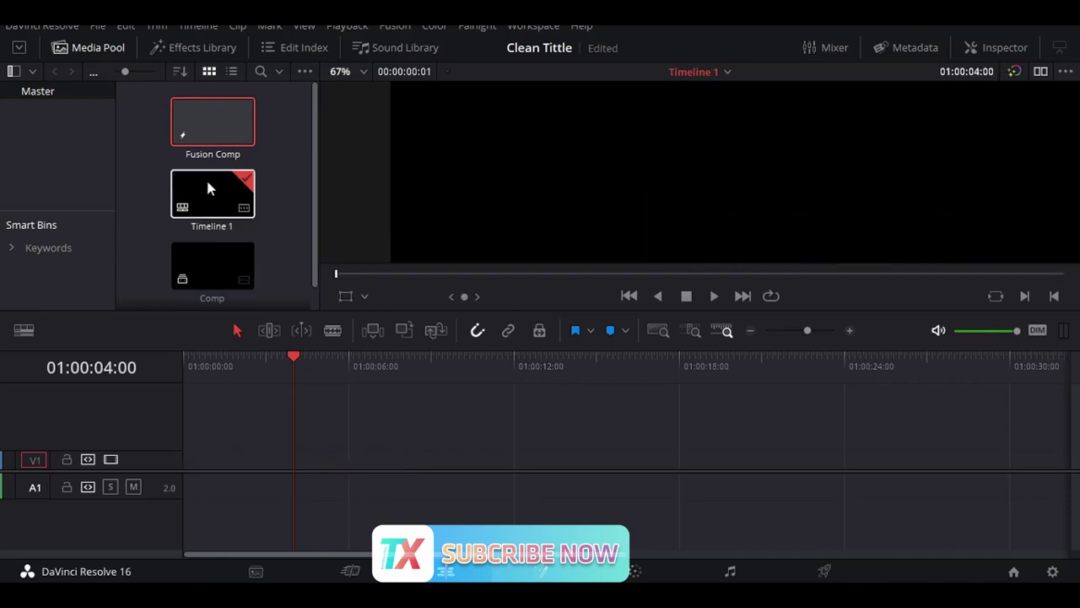
# - Drop the Fusion Comp clip onto V1 and check it on the Fusion page
pyautogui.moveTo(212, 122); pyautogui.dragTo(251, 466)
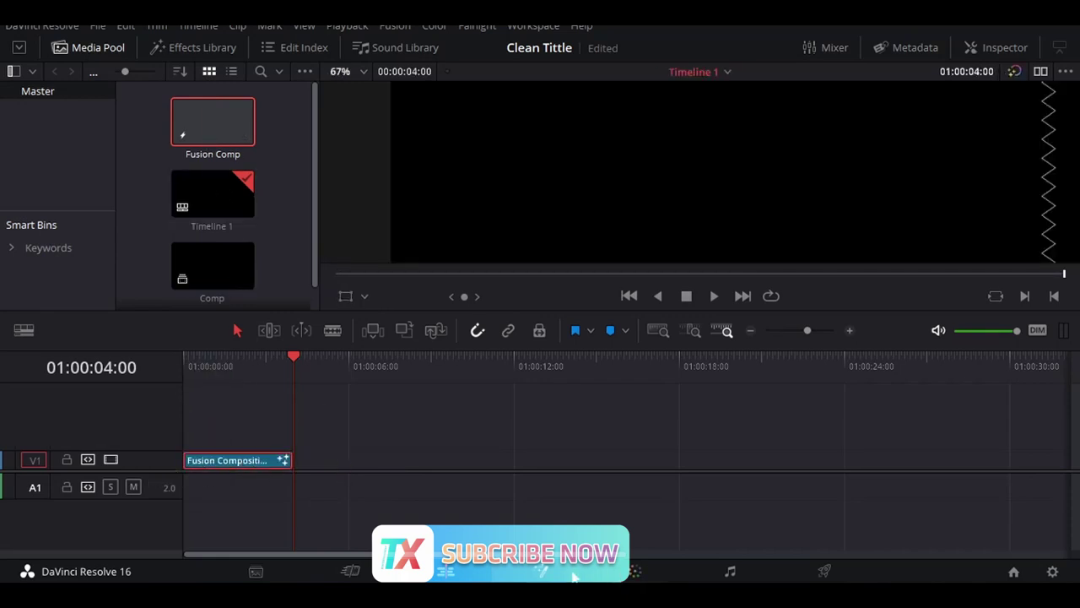
pyautogui.click(572, 574)
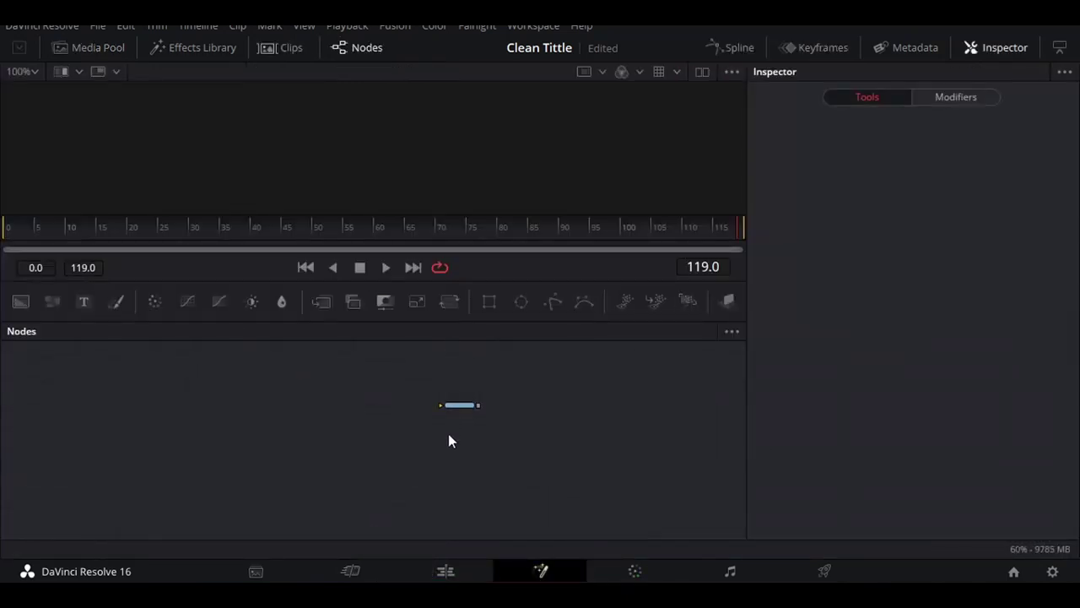
pyautogui.click(446, 571)
# - Play the title from the start, then undo twice to restore the single clip and select it
pyautogui.moveTo(291, 359); pyautogui.dragTo(163, 359)
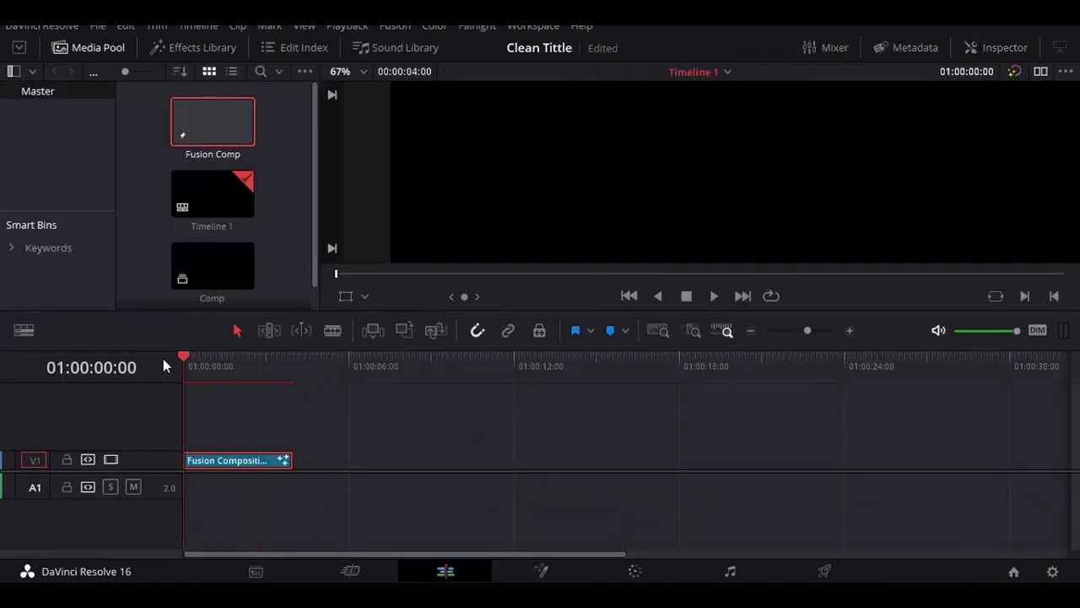
pyautogui.click(714, 295)
pyautogui.click(686, 295)
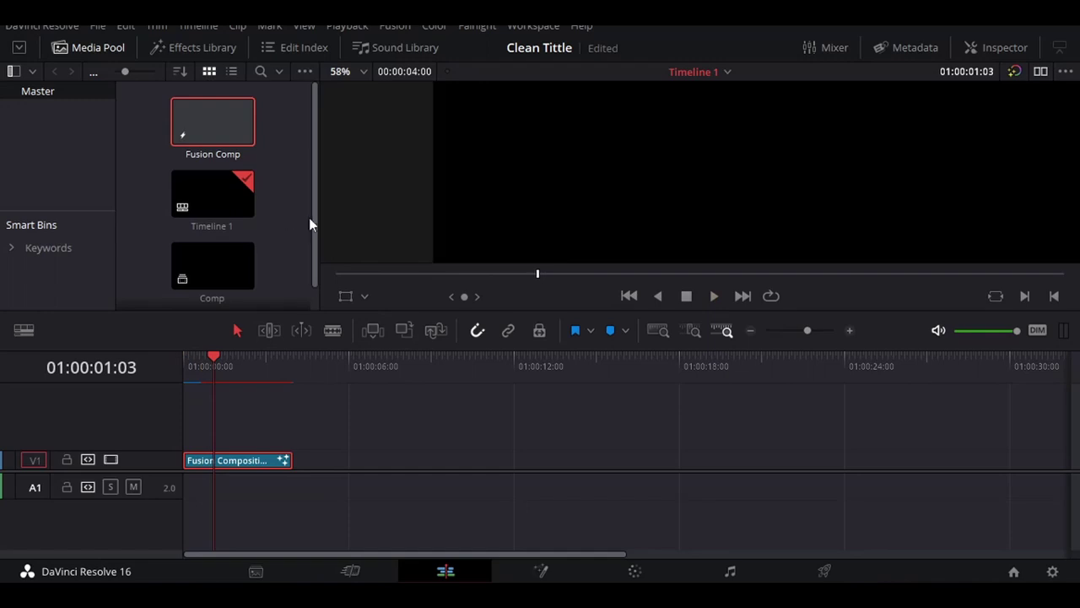
pyautogui.scroll(-1, 308, 217)
pyautogui.hotkey('ctrl', 'z')
pyautogui.hotkey('ctrl', 'z')
pyautogui.hotkey('ctrl', 'z')
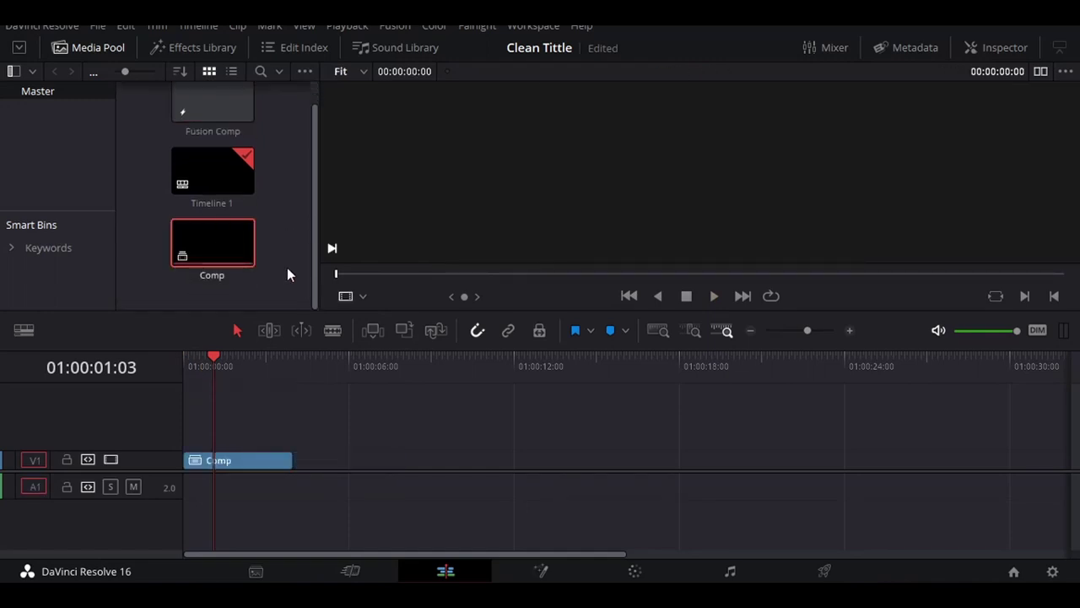
pyautogui.hotkey('ctrl', 'z')
pyautogui.click(278, 462)
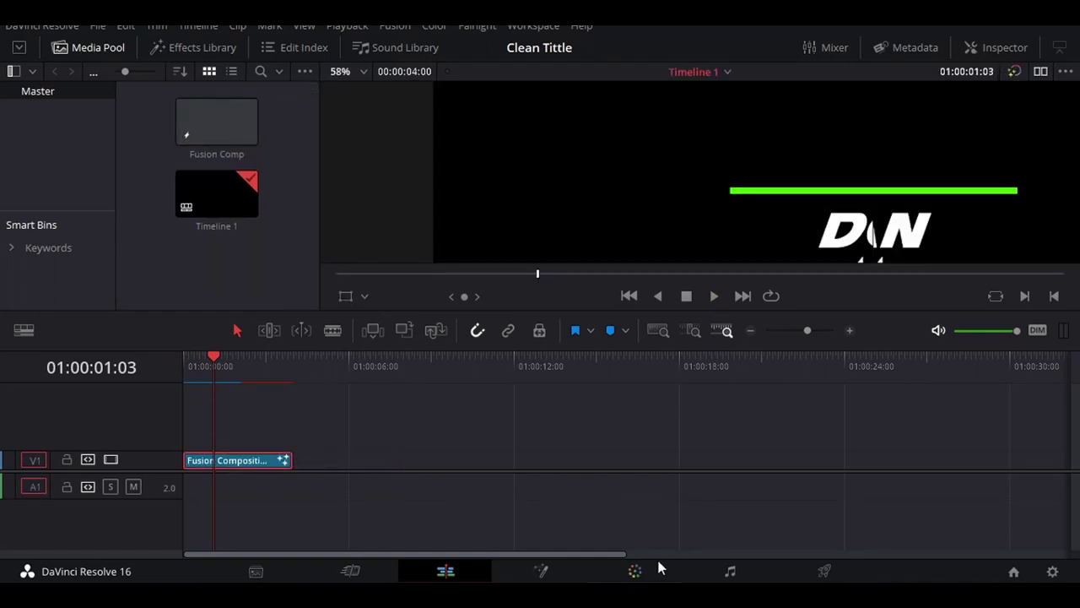
# - On the Fusion page, pan the node graph and select the Rectangle1 node
pyautogui.click(543, 570)
pyautogui.scroll(3, 693, 536)
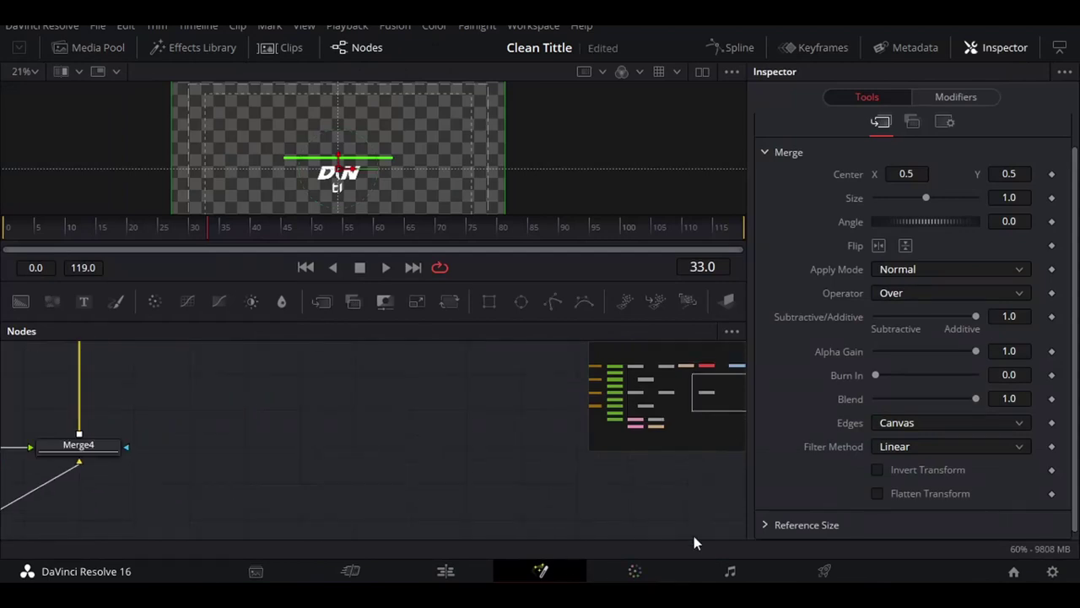
pyautogui.moveTo(666, 400); pyautogui.dragTo(621, 400)
pyautogui.moveTo(620, 410); pyautogui.dragTo(244, 434)
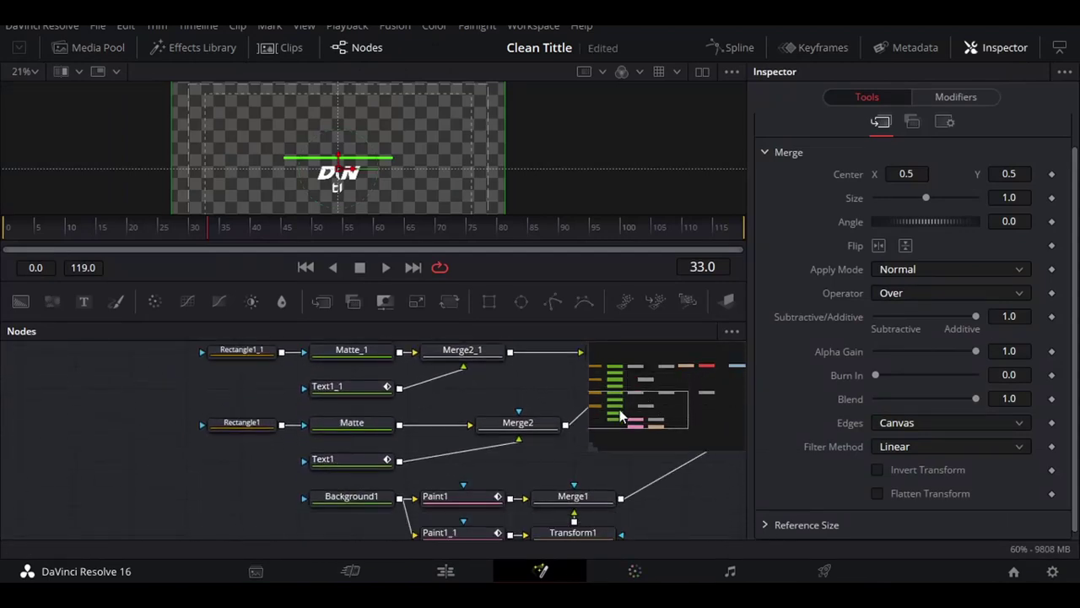
pyautogui.click(127, 456)
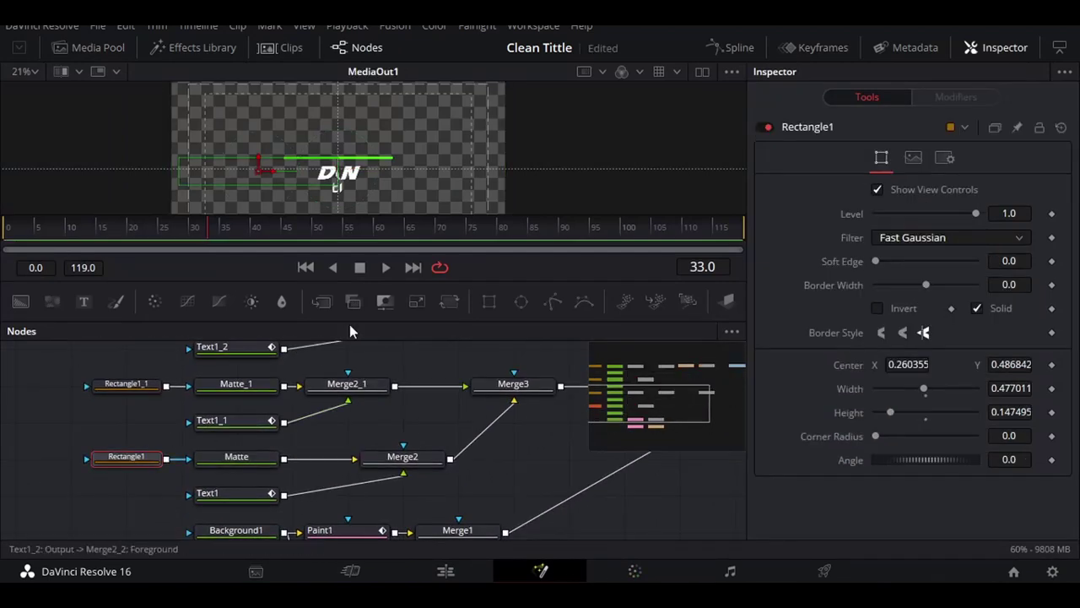
# - Nudge the left frame rectangle down to Center Y 0.485789, then return to the Edit page
pyautogui.scroll(3, 346, 154)
pyautogui.scroll(3, 352, 168)
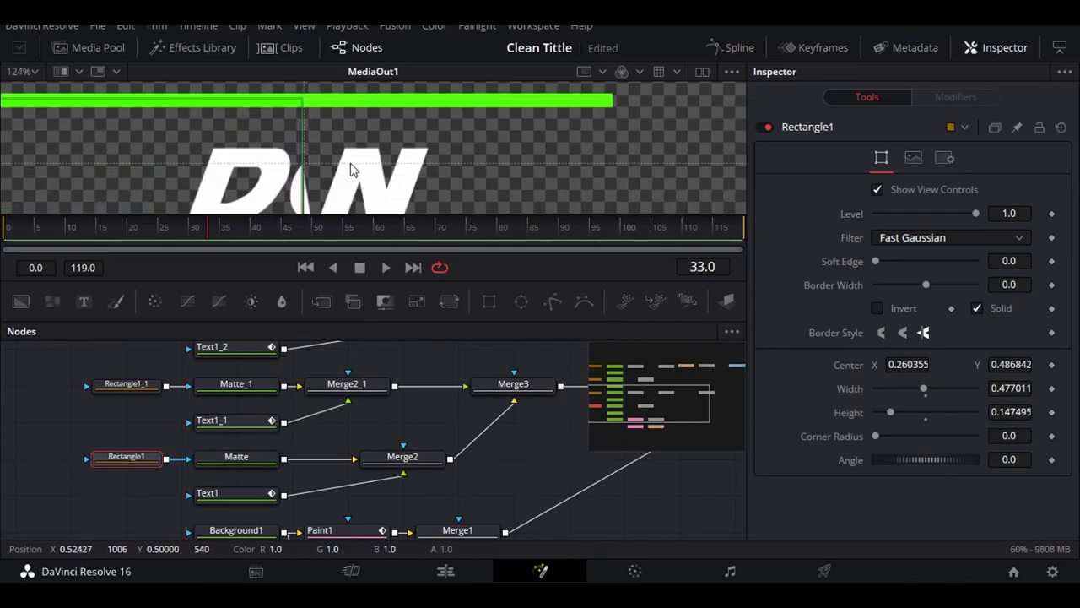
pyautogui.scroll(-2, 348, 171)
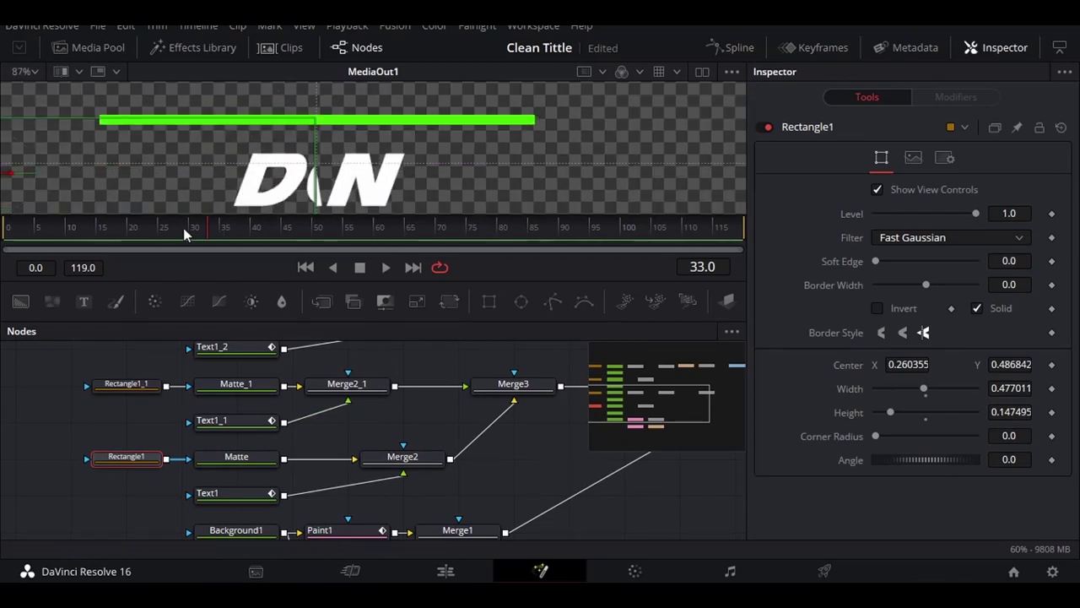
pyautogui.scroll(-2, 251, 204)
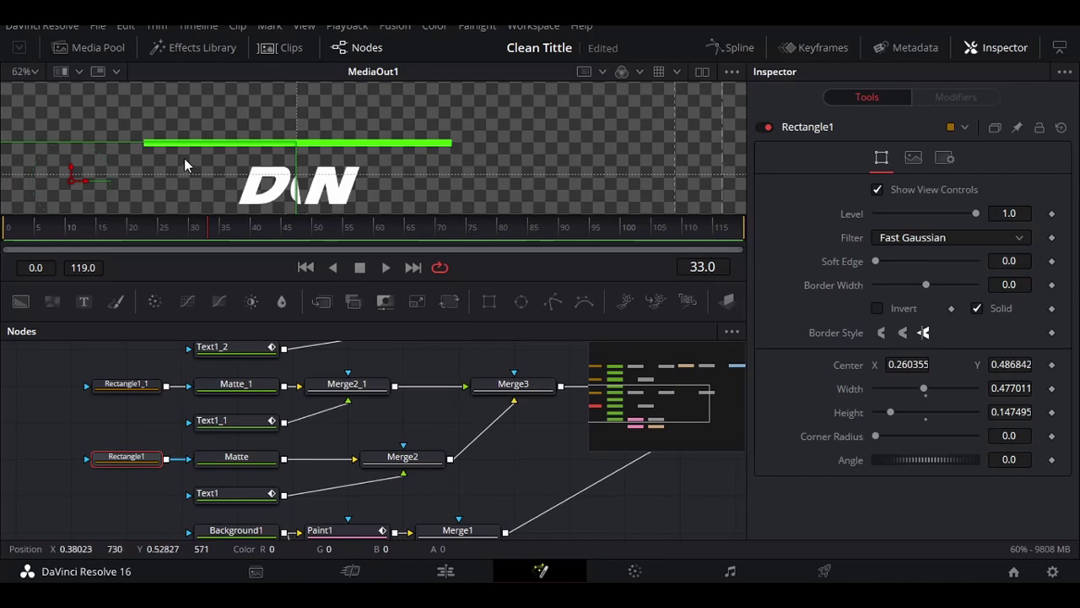
pyautogui.moveTo(211, 287); pyautogui.dragTo(211, 379)
pyautogui.scroll(2, 229, 284)
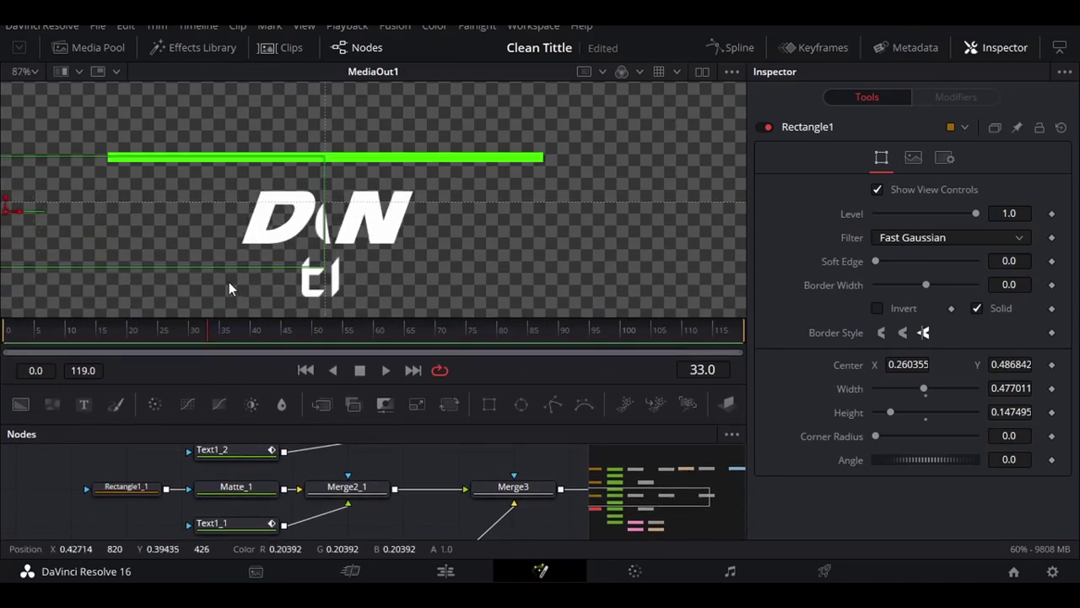
pyautogui.moveTo(7, 213); pyautogui.dragTo(7, 216)
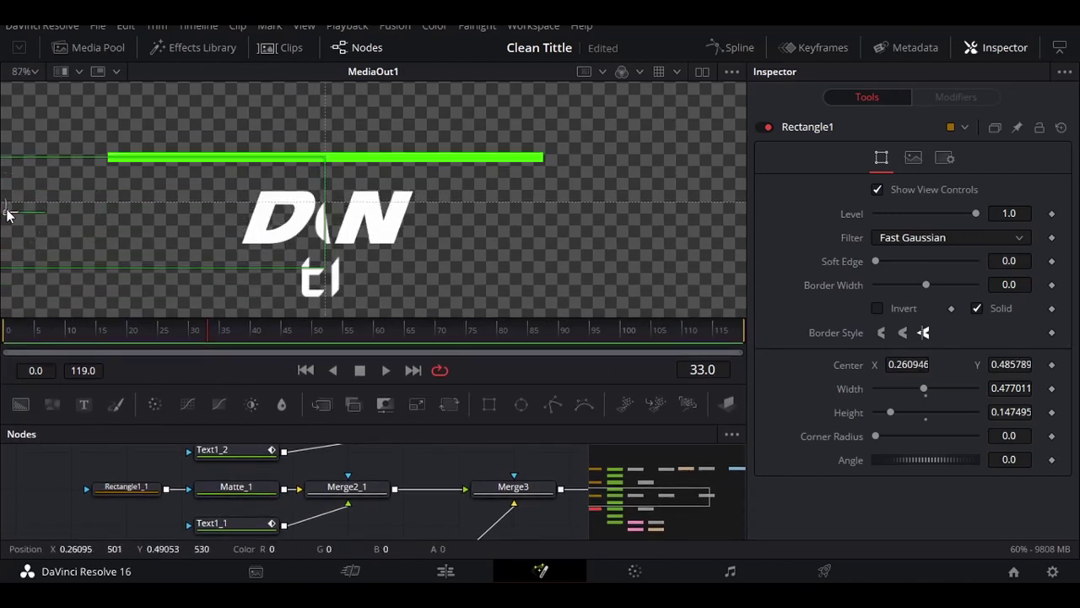
pyautogui.click(447, 571)
# - Scrub ahead to preview the title animation and reopen its composition on the Fusion page
pyautogui.moveTo(731, 275); pyautogui.dragTo(917, 274)
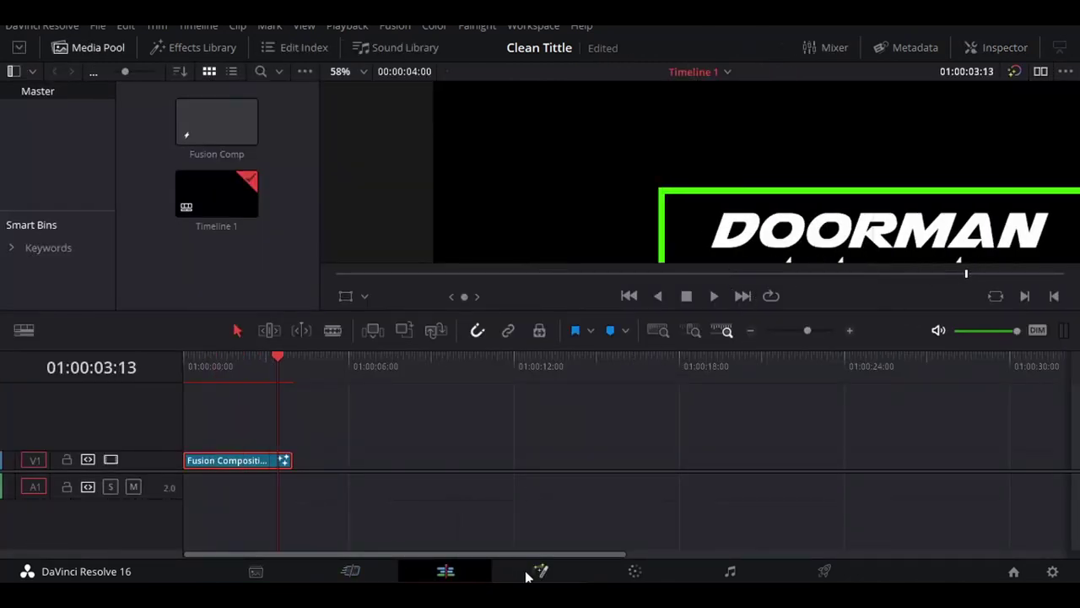
pyautogui.click(537, 572)
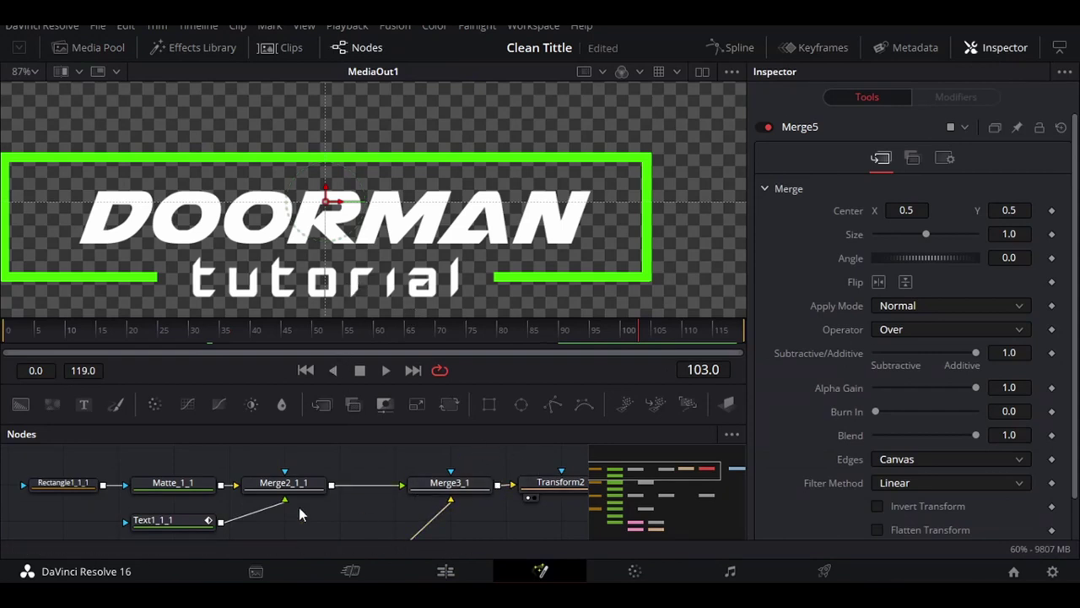
pyautogui.click(62, 483)
# - Select Rectangle1_1 and nudge the right frame piece to X 0.736390, Y 0.481052
pyautogui.scroll(-3, 210, 456)
pyautogui.click(74, 477)
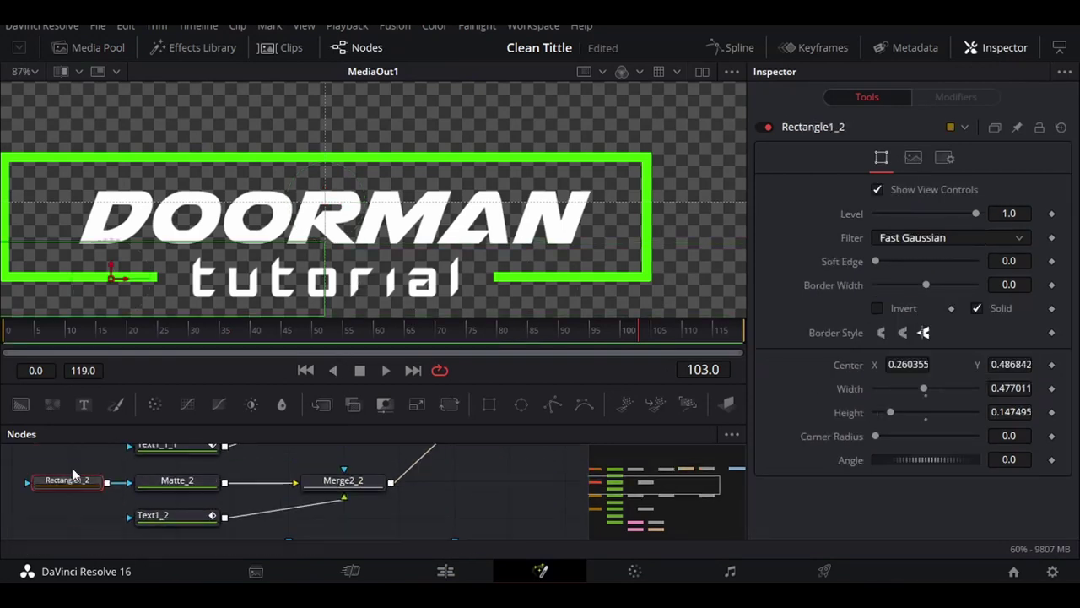
pyautogui.scroll(-2, 74, 478)
pyautogui.click(68, 492)
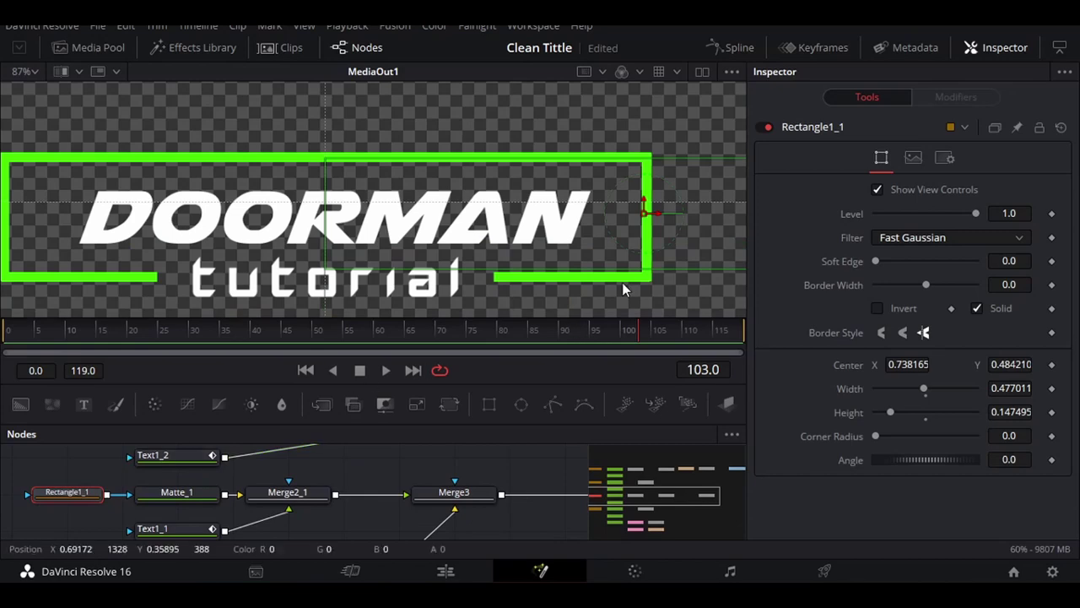
pyautogui.moveTo(644, 218); pyautogui.dragTo(642, 217)
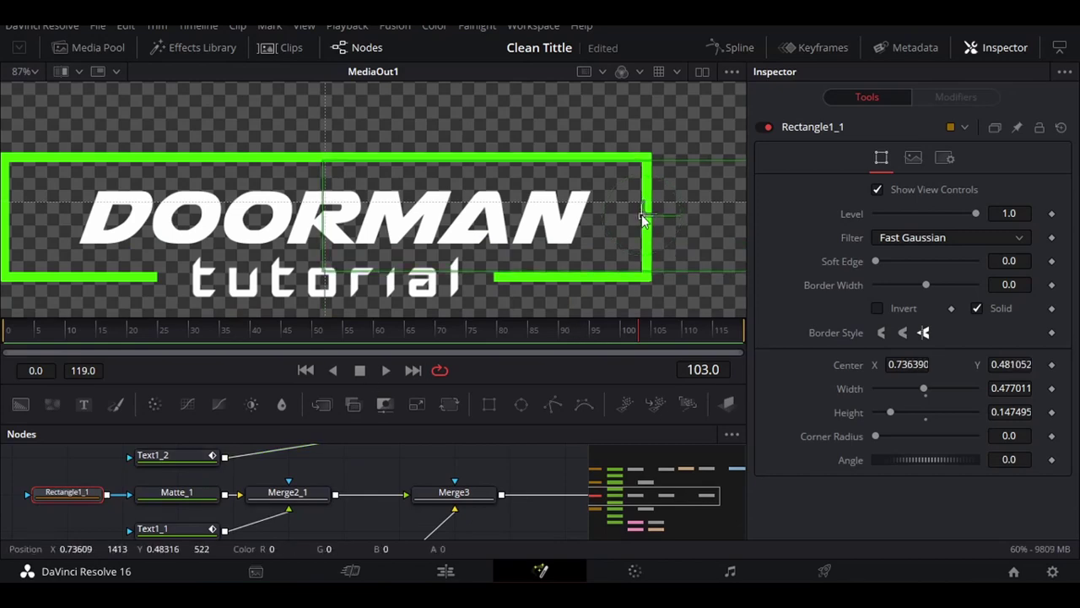
pyautogui.click(464, 571)
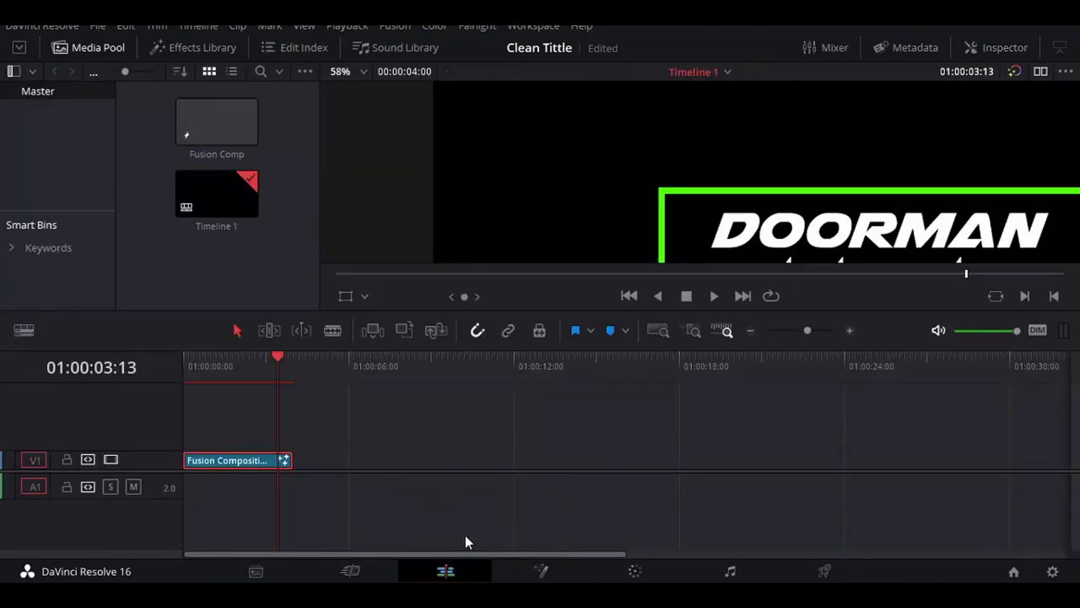
pyautogui.moveTo(244, 354); pyautogui.dragTo(285, 353)
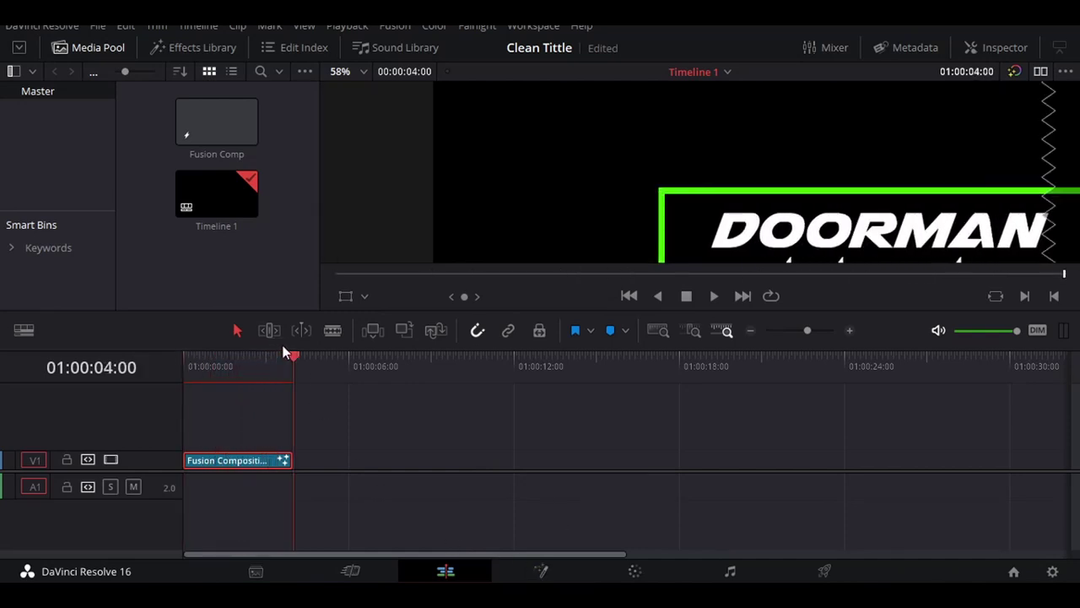
pyautogui.scroll(-2, 805, 199)
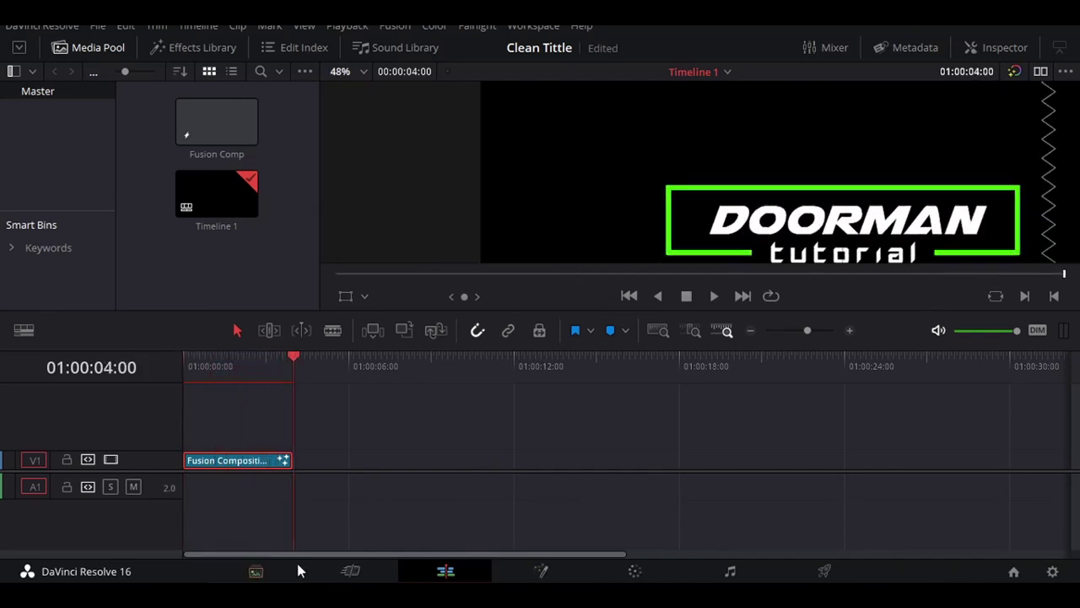
pyautogui.click(540, 571)
pyautogui.click(71, 483)
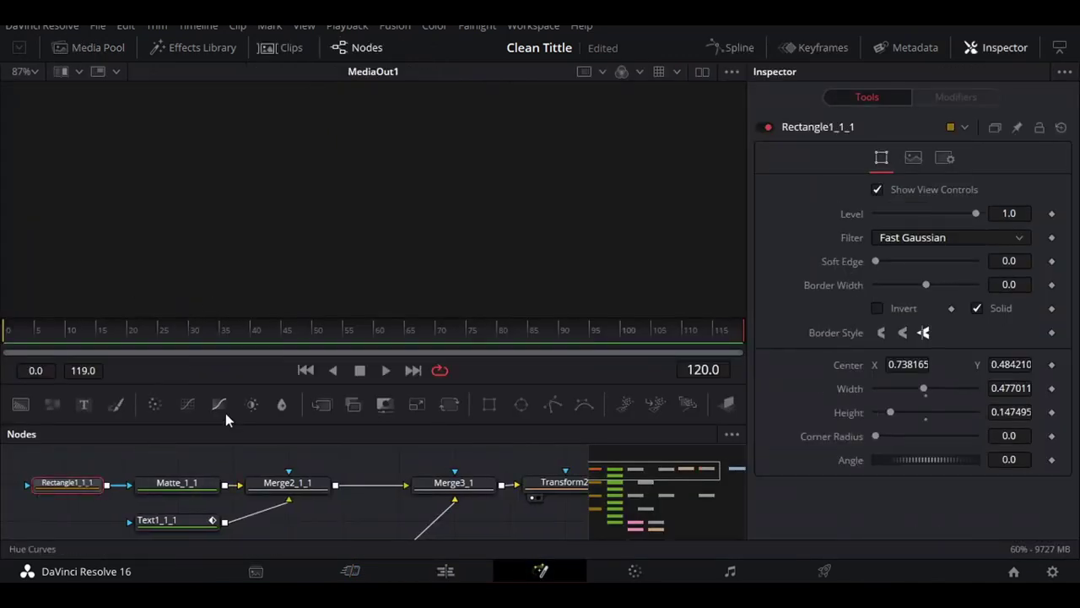
pyautogui.click(668, 346)
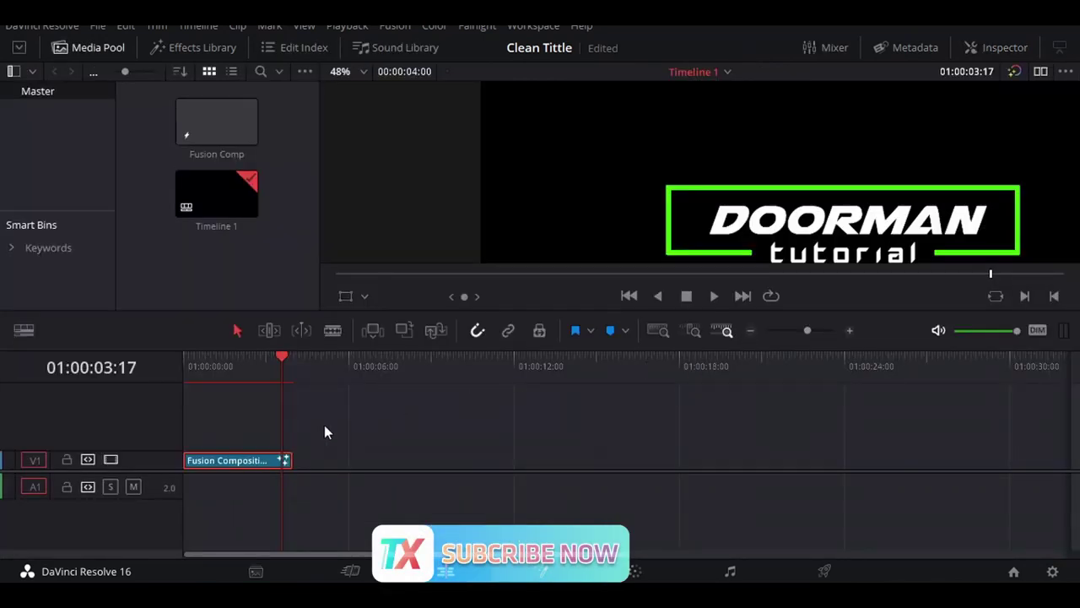
# - Move the title clip up to track V2 and turn it into a compound clip named Comp
pyautogui.moveTo(248, 458); pyautogui.dragTo(249, 439)
pyautogui.rightClick(241, 439)
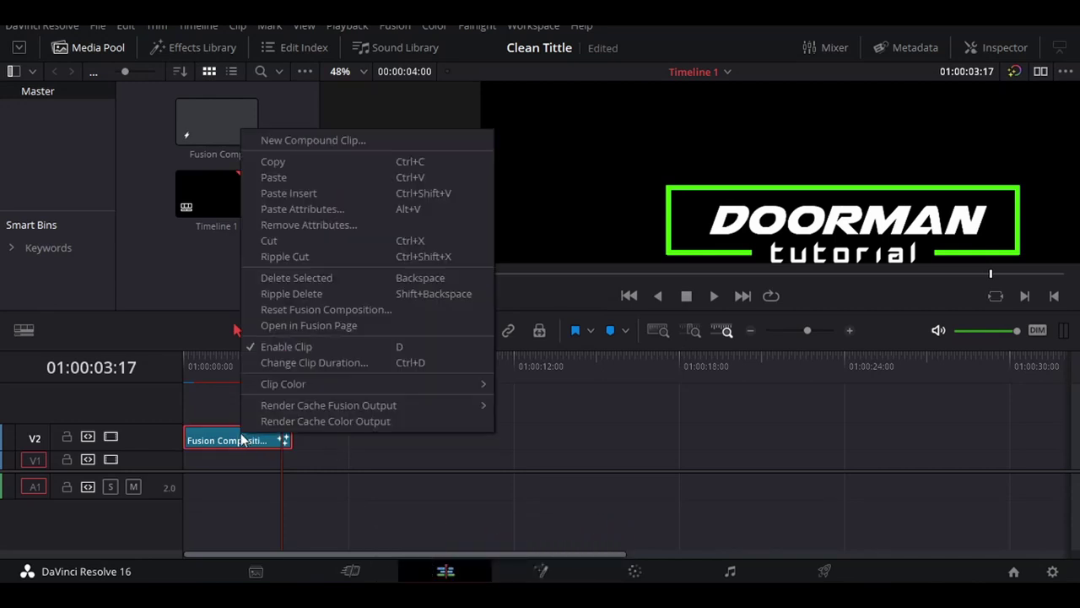
pyautogui.click(235, 439)
pyautogui.rightClick(230, 440)
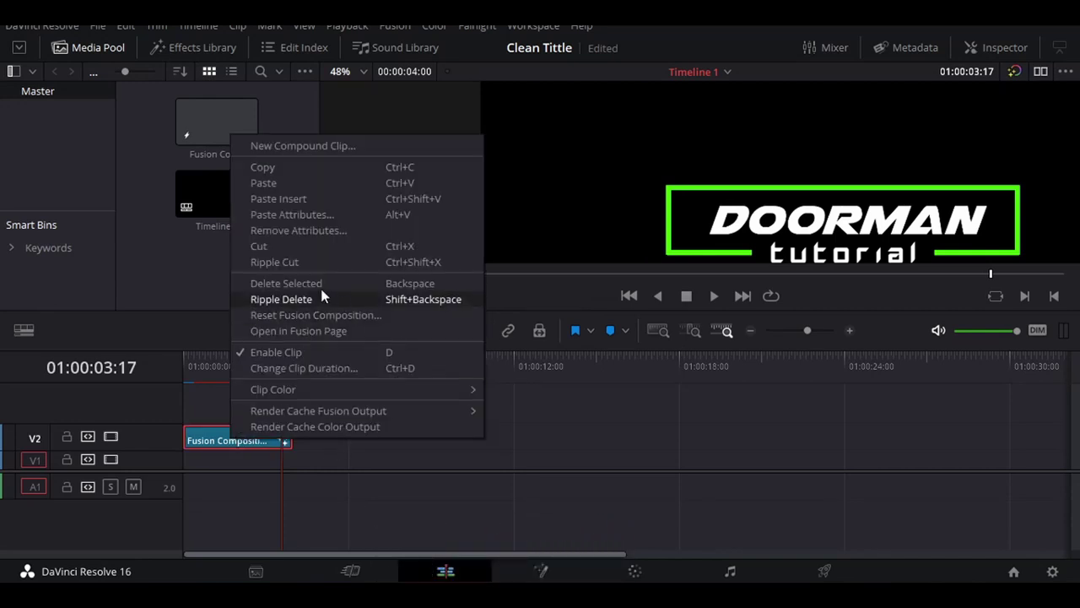
pyautogui.click(291, 150)
pyautogui.press('BackSpace')
pyautogui.write('Comp')
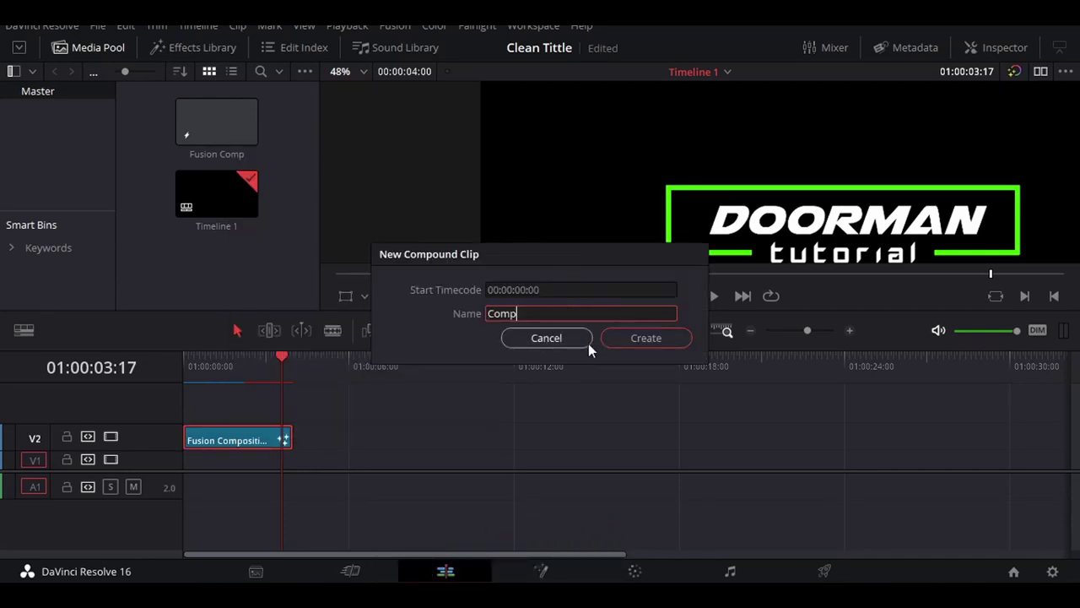
pyautogui.press('Return')
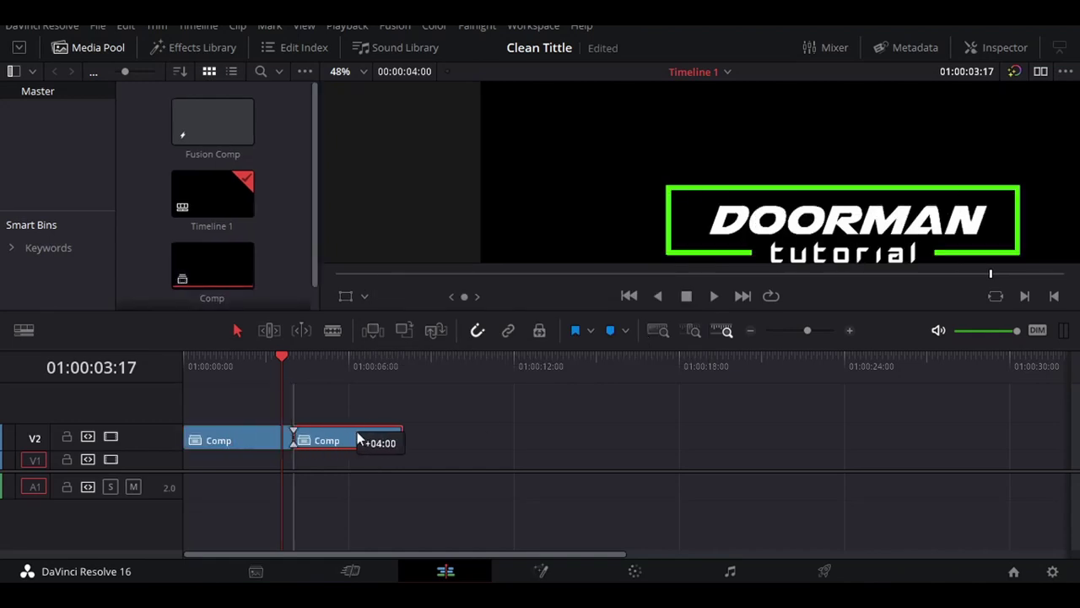
# - Place a copy of Comp right after the original and set it to play in reverse
pyautogui.moveTo(306, 435); pyautogui.dragTo(363, 434)
pyautogui.rightClick(363, 434)
pyautogui.click(527, 314)
pyautogui.click(459, 246)
pyautogui.click(470, 387)
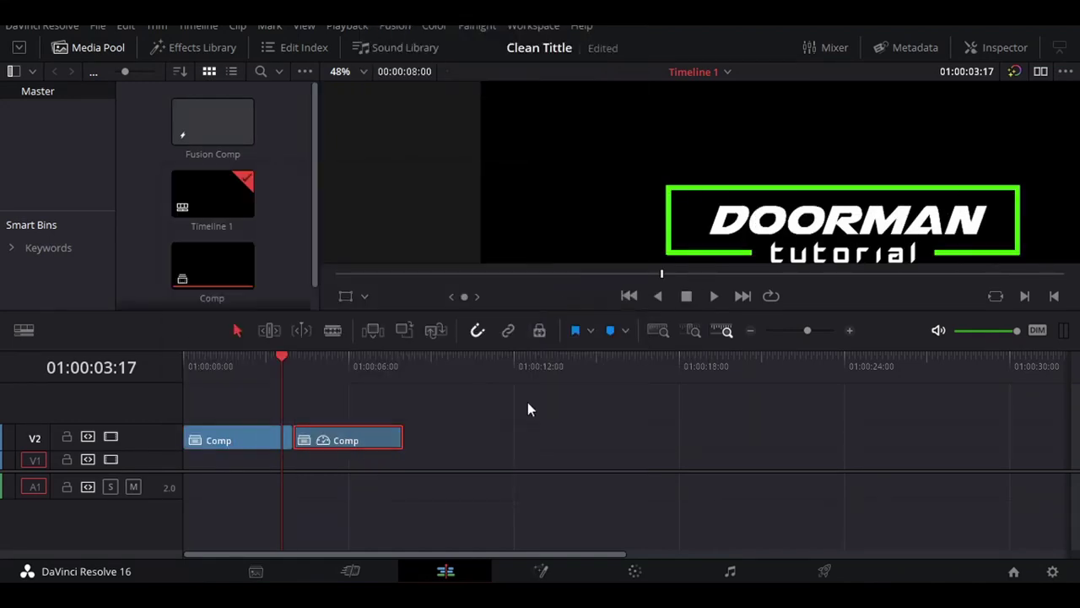
pyautogui.scroll(-1, 848, 221)
pyautogui.scroll(-3, 848, 221)
pyautogui.scroll(-1, 848, 221)
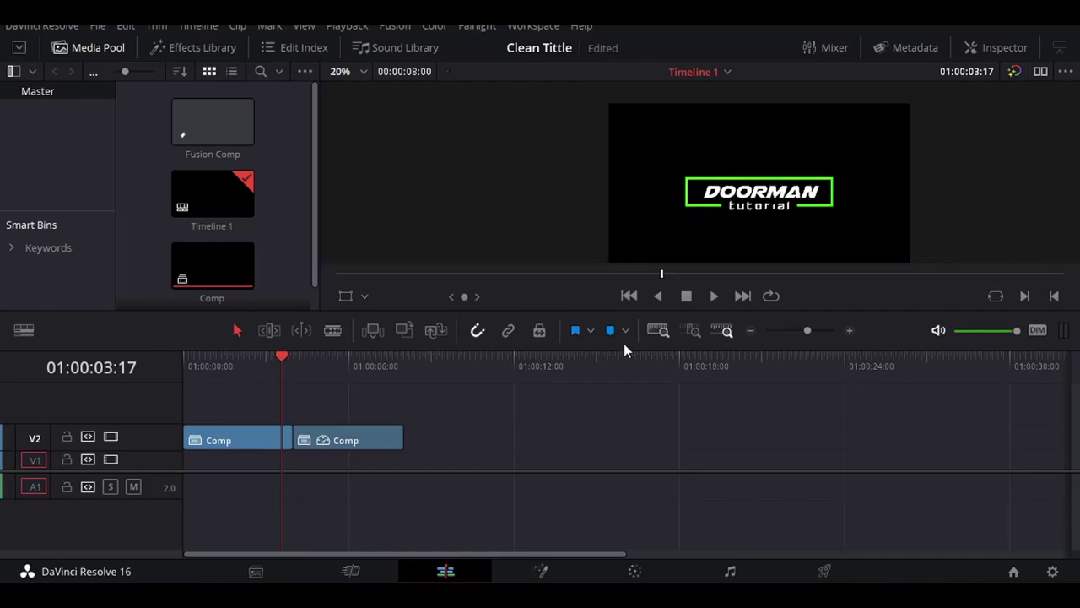